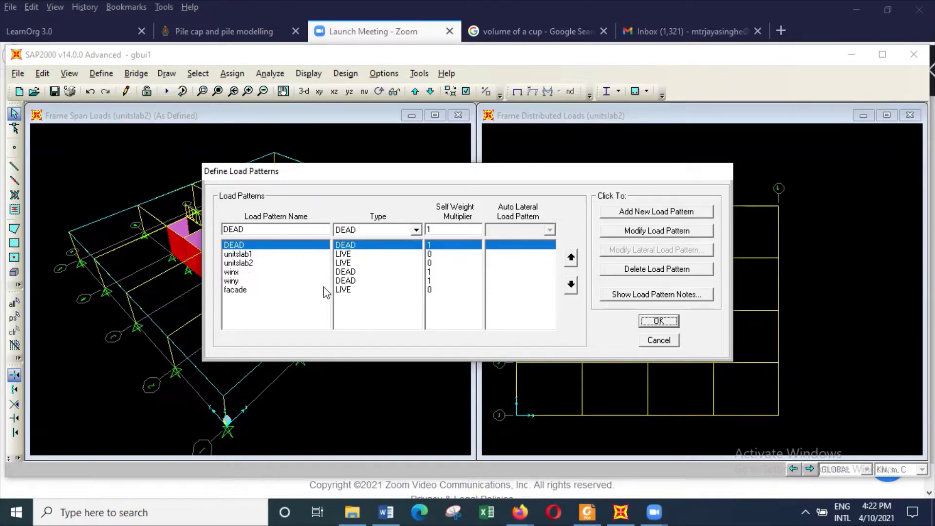
# Change the type of the winx and winy load patterns to WIND
pyautogui.click(383, 274)
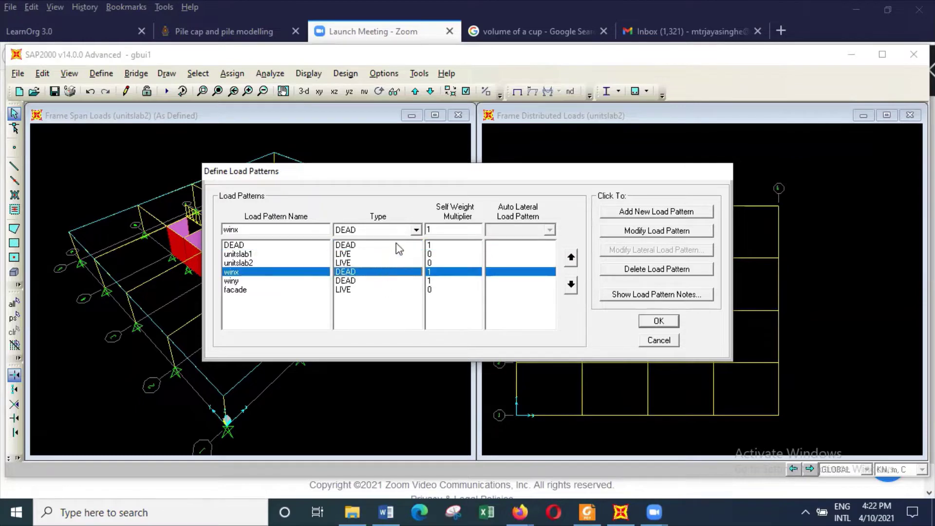
pyautogui.click(416, 230)
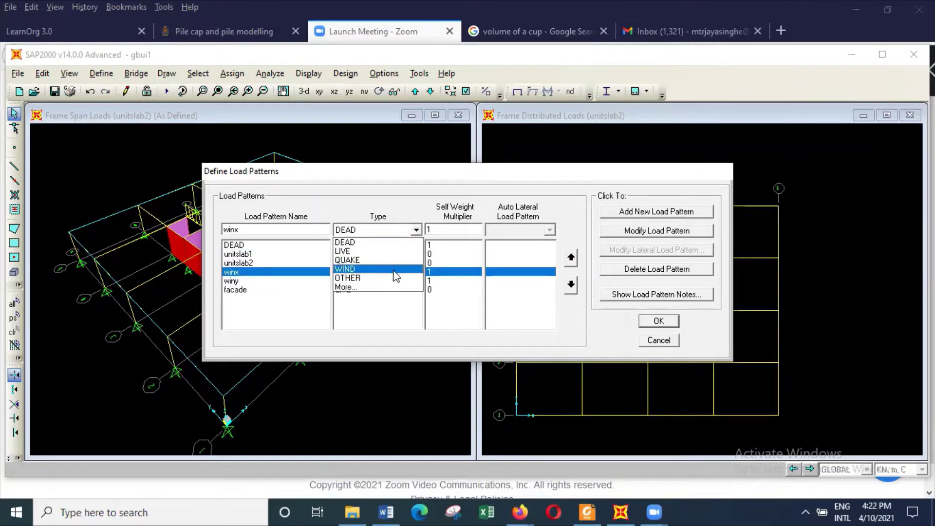
pyautogui.click(396, 270)
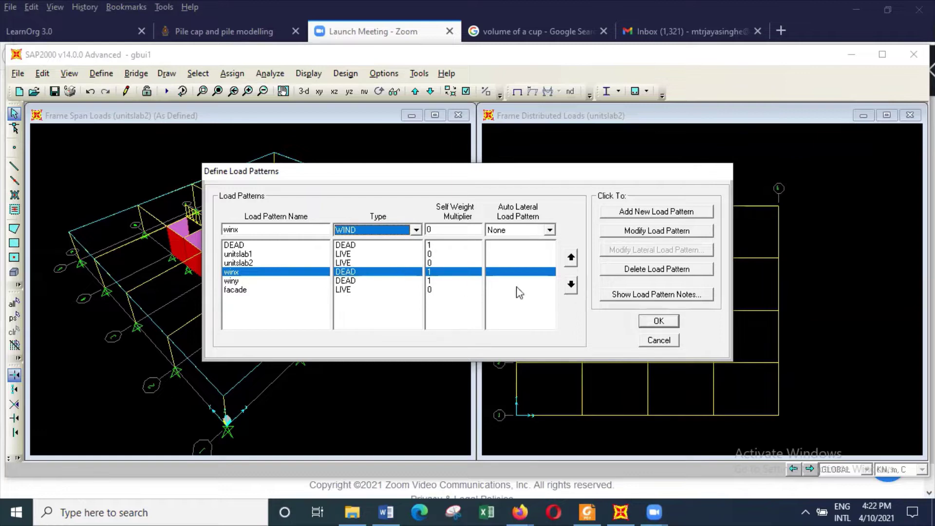
pyautogui.click(677, 233)
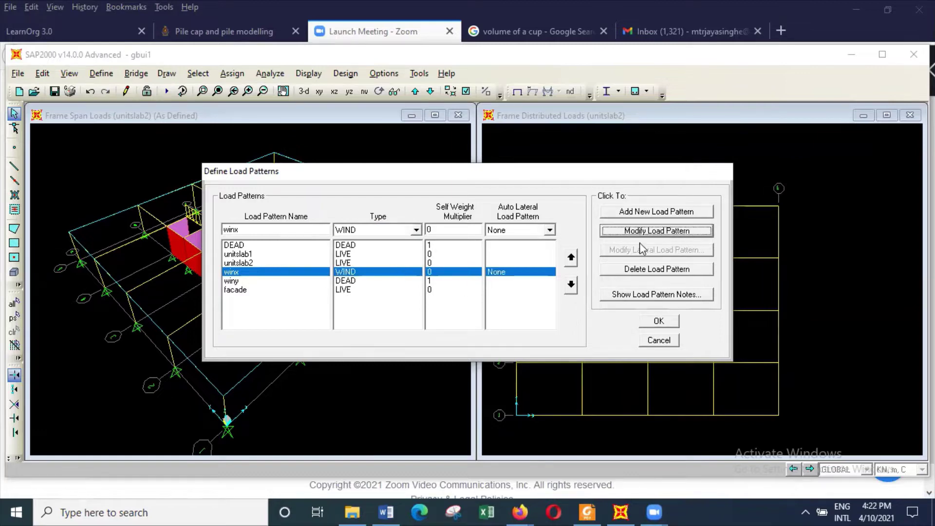
pyautogui.click(398, 281)
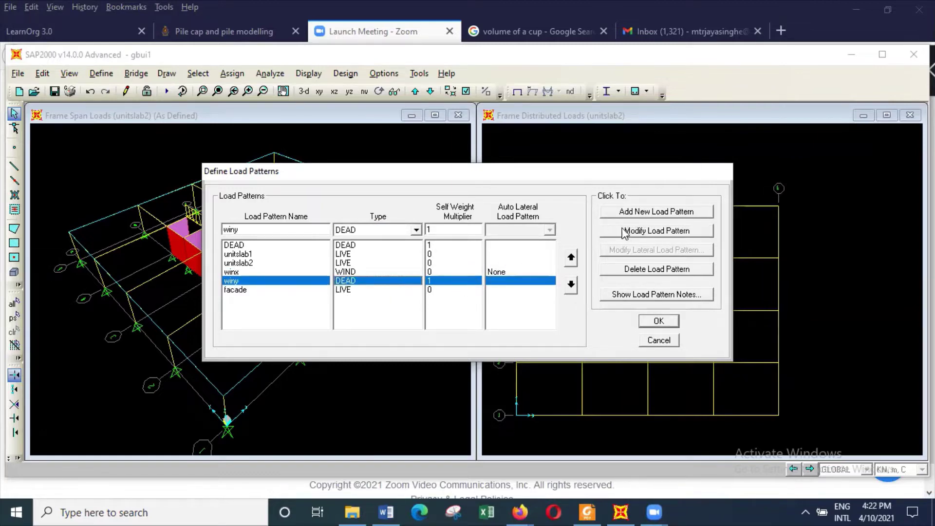
pyautogui.click(415, 231)
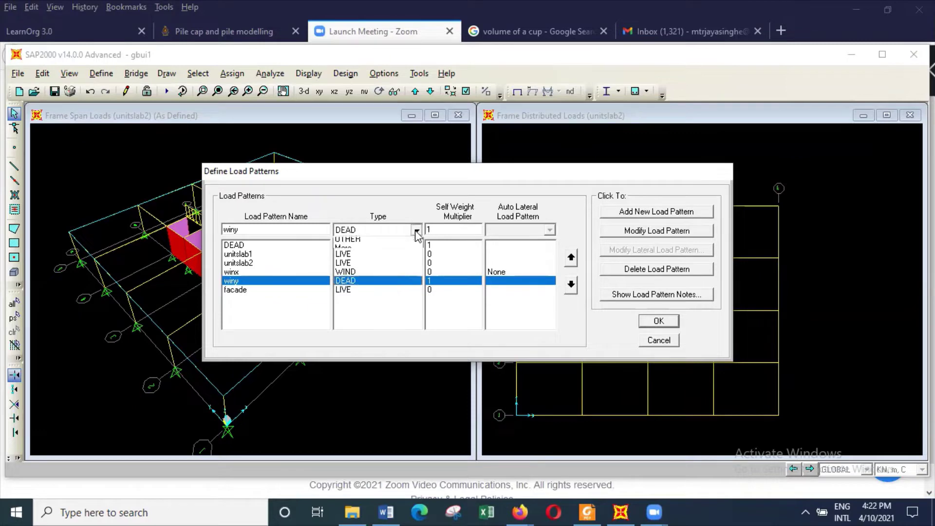
pyautogui.click(405, 272)
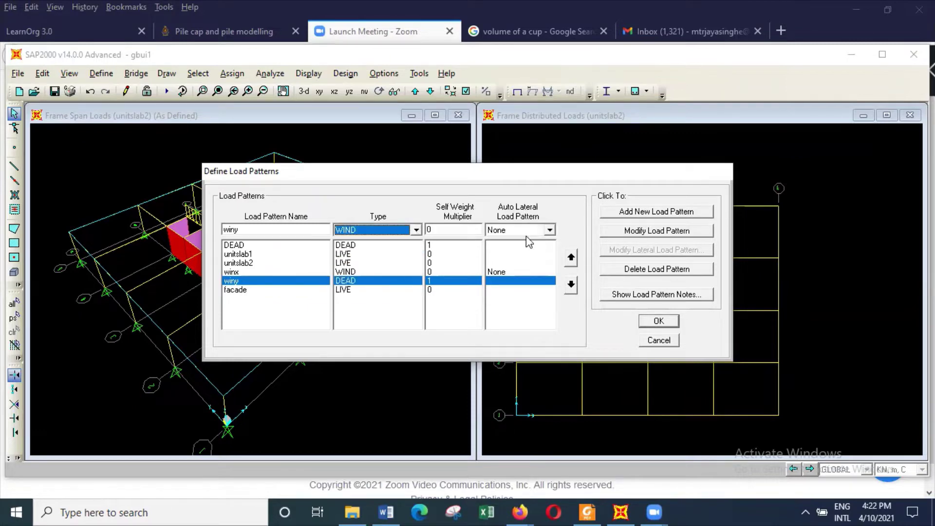
pyautogui.click(643, 231)
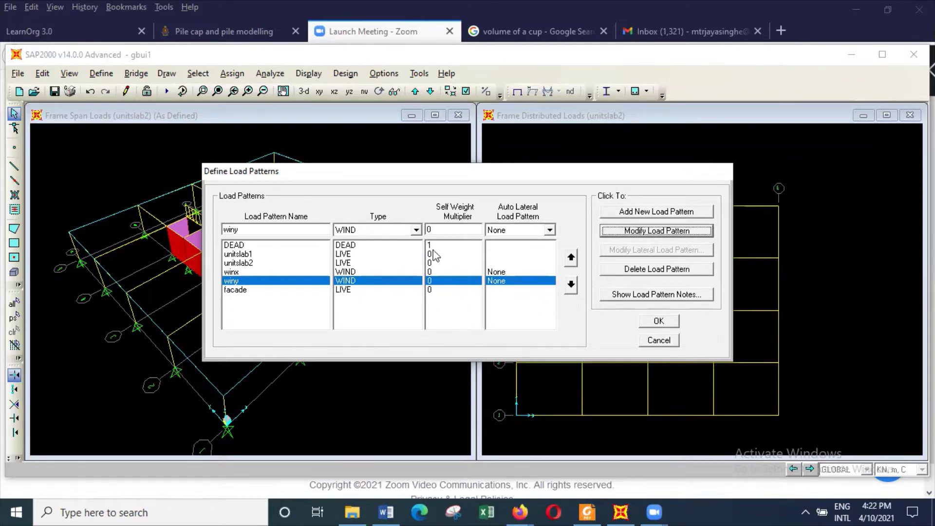
pyautogui.click(669, 322)
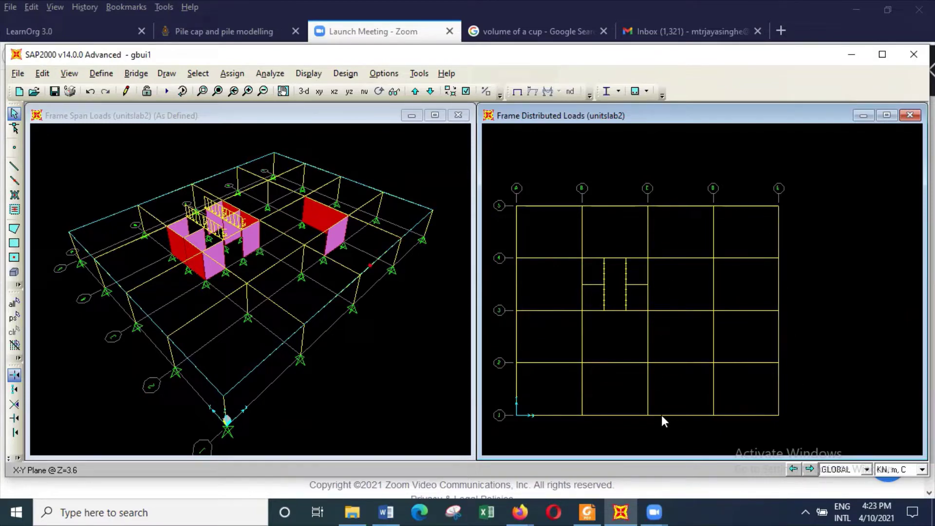
# Review the material property data of slabcon30 without changing it
pyautogui.click(102, 73)
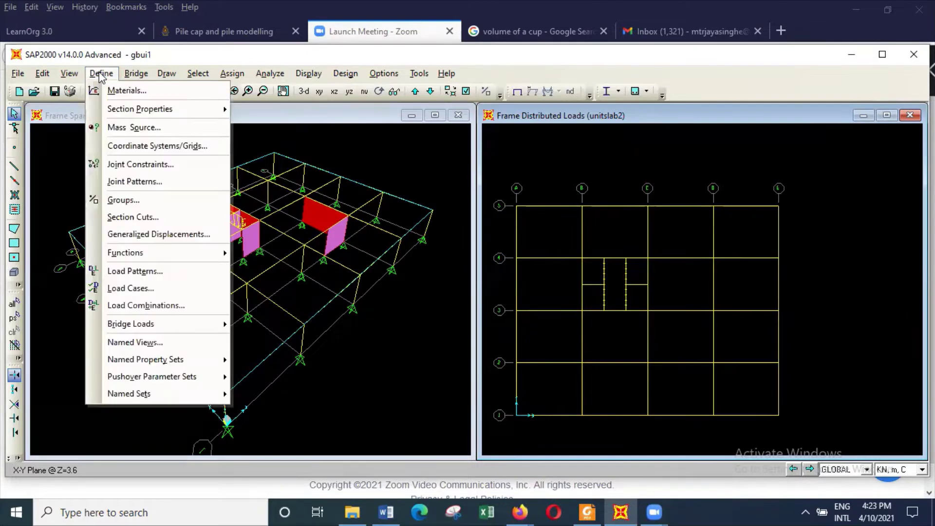
pyautogui.moveTo(116, 112)
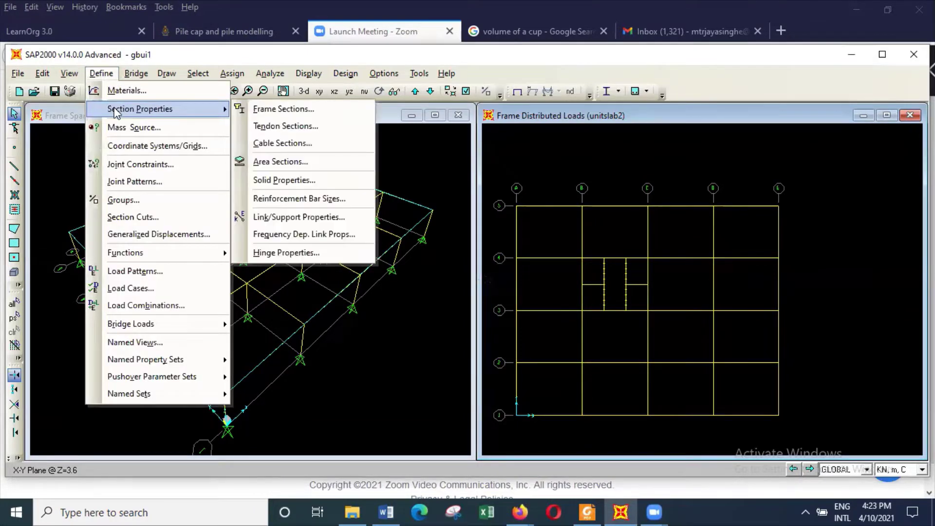
pyautogui.click(124, 91)
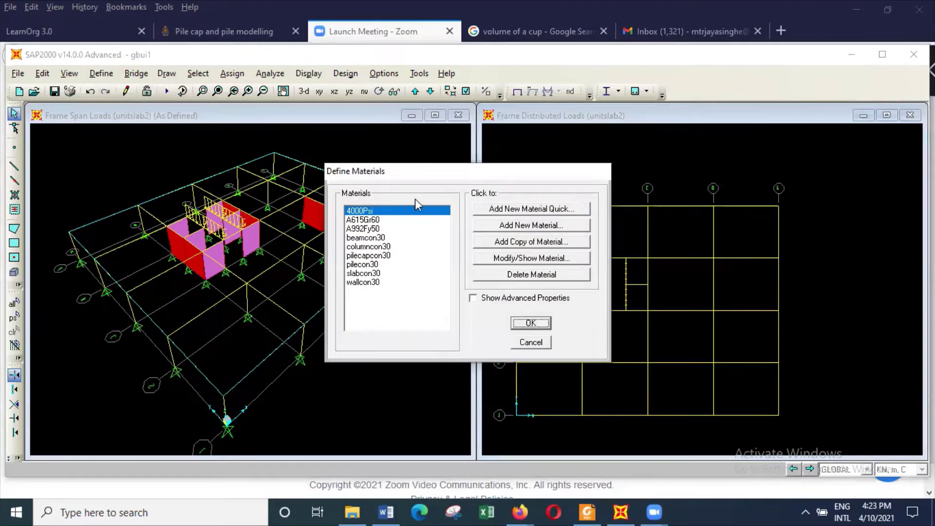
pyautogui.click(371, 273)
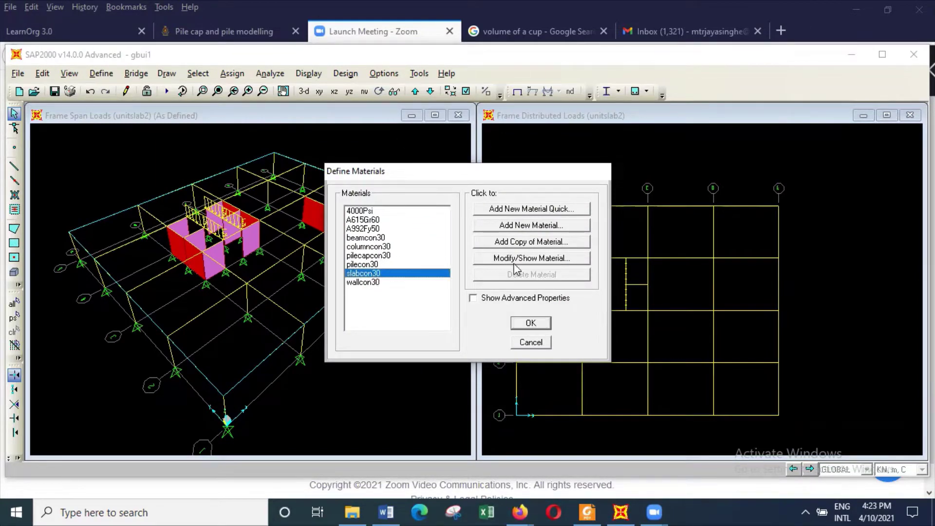
pyautogui.click(532, 259)
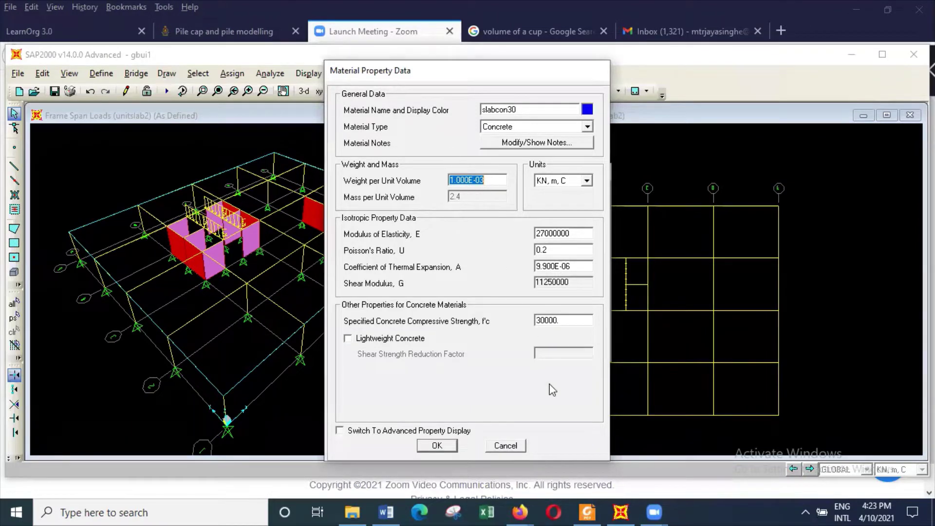
pyautogui.click(506, 446)
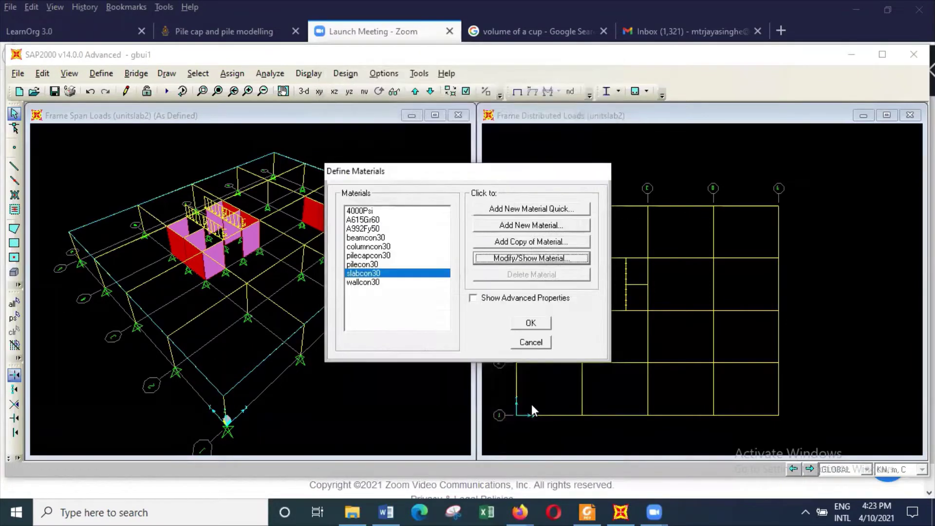
pyautogui.click(531, 342)
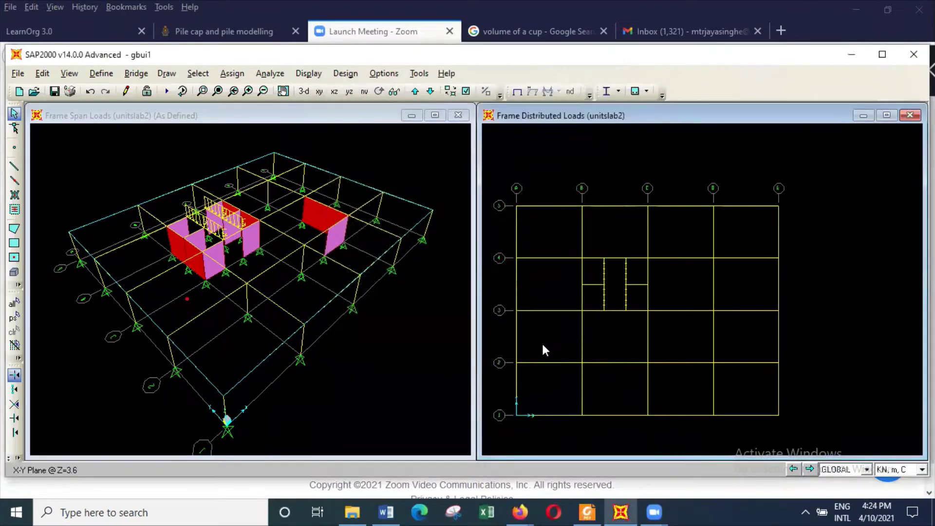
# Quick-draw slab175 areas over every grid bay at Z=3.6 except the core bay between grids B–C and 3–4
pyautogui.click(14, 260)
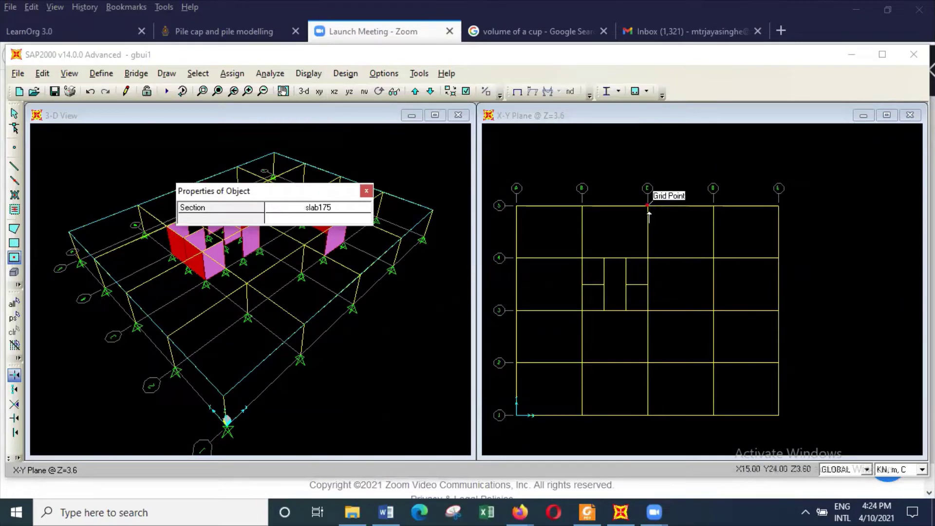
pyautogui.moveTo(648, 207); pyautogui.dragTo(779, 415)
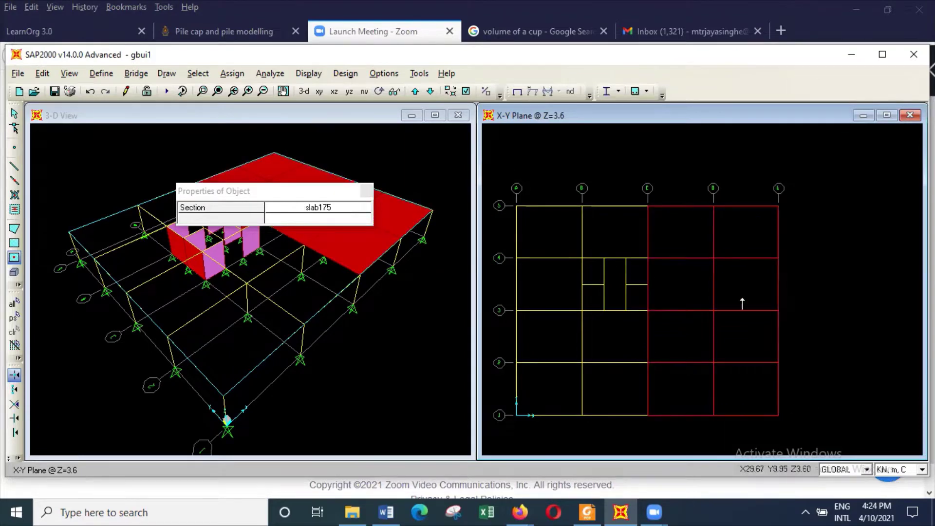
pyautogui.moveTo(517, 208); pyautogui.dragTo(646, 258)
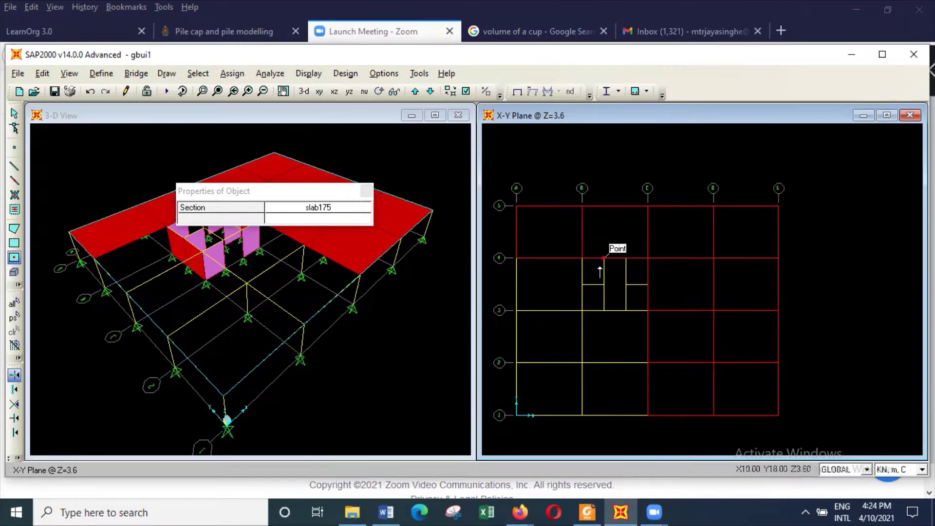
pyautogui.moveTo(517, 258); pyautogui.dragTo(578, 425)
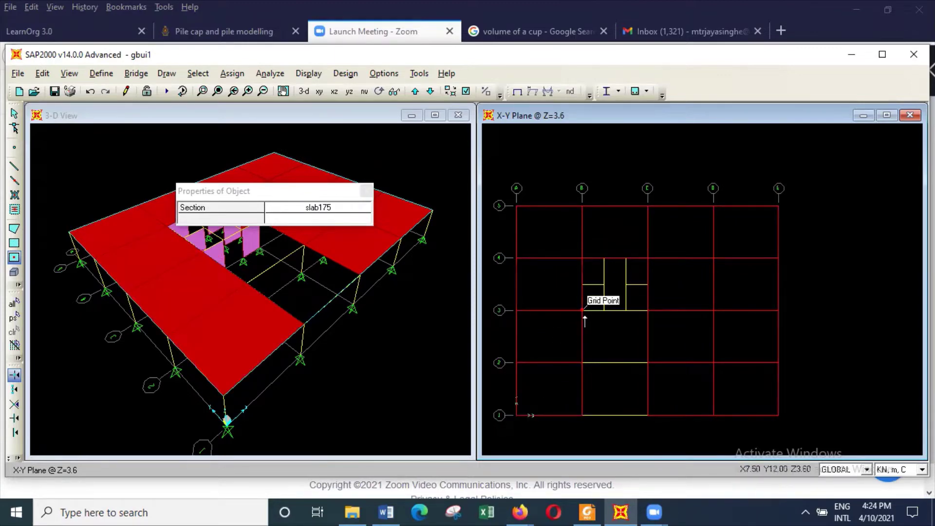
pyautogui.moveTo(583, 312); pyautogui.dragTo(650, 413)
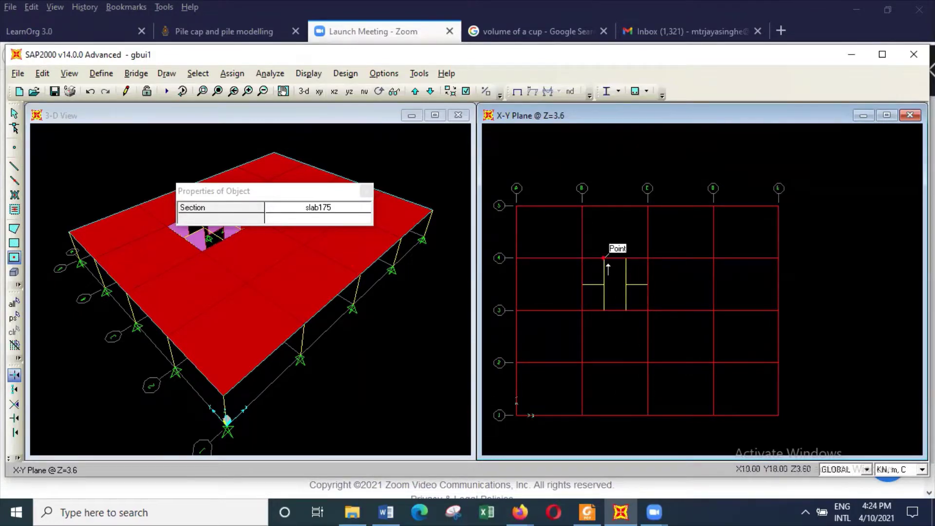
# Draw two rectangular slab175 areas filling the central strip of the core bay between grids B–C and 3–4
pyautogui.moveTo(604, 258); pyautogui.dragTo(626, 285)
pyautogui.click(14, 243)
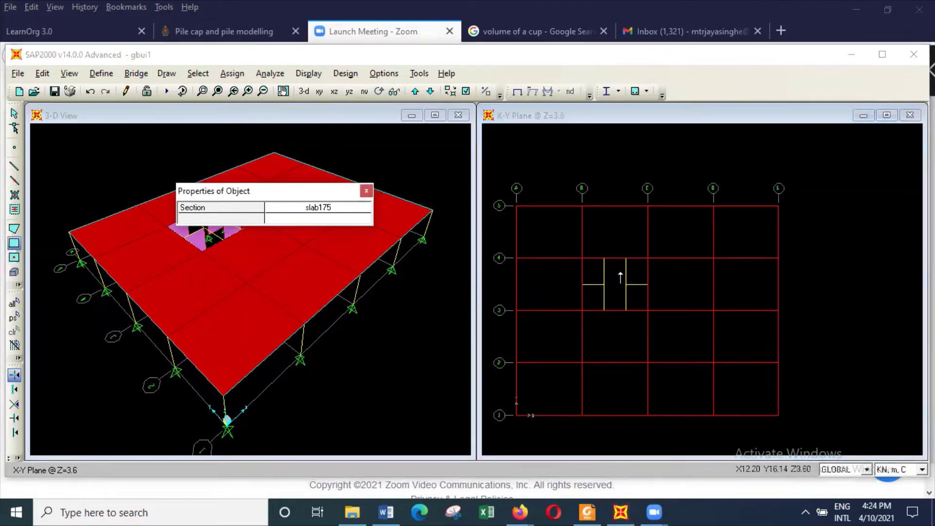
pyautogui.click(605, 258)
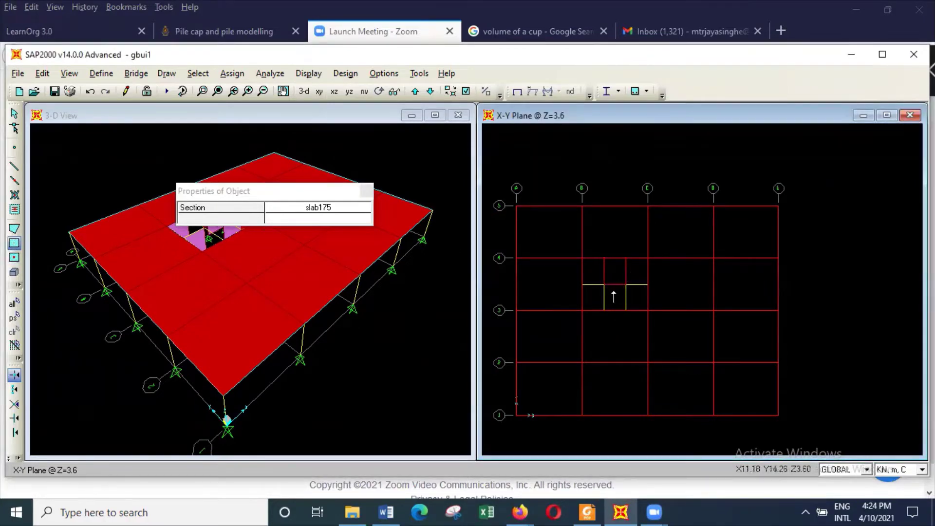
pyautogui.click(626, 310)
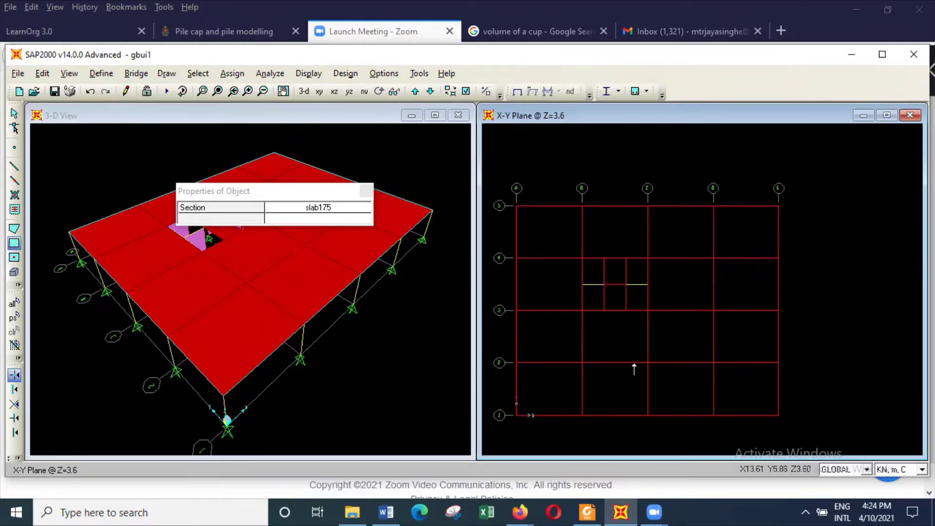
pyautogui.press('Escape')
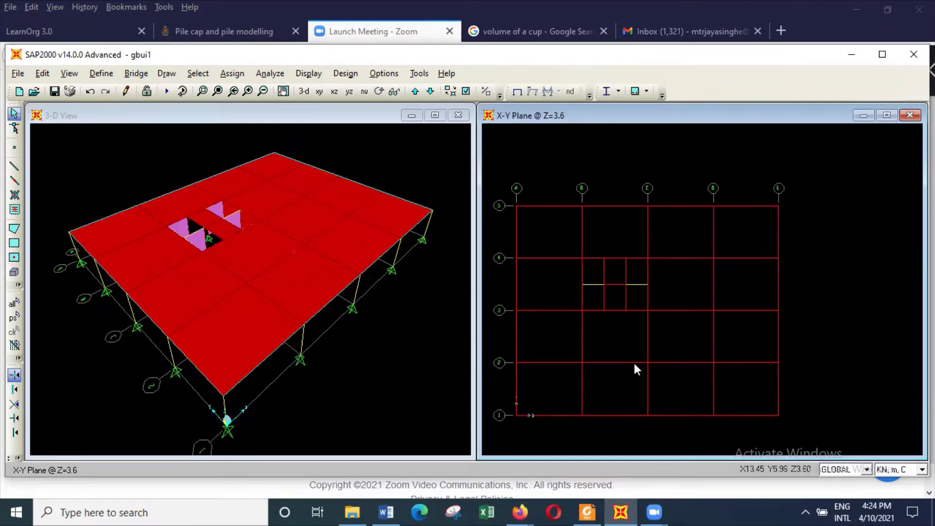
pyautogui.click(684, 338)
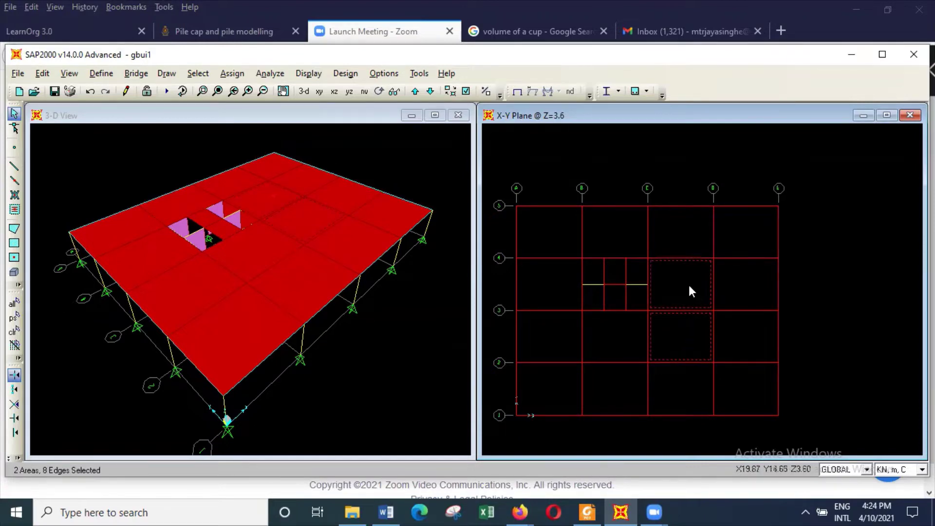
pyautogui.click(689, 325)
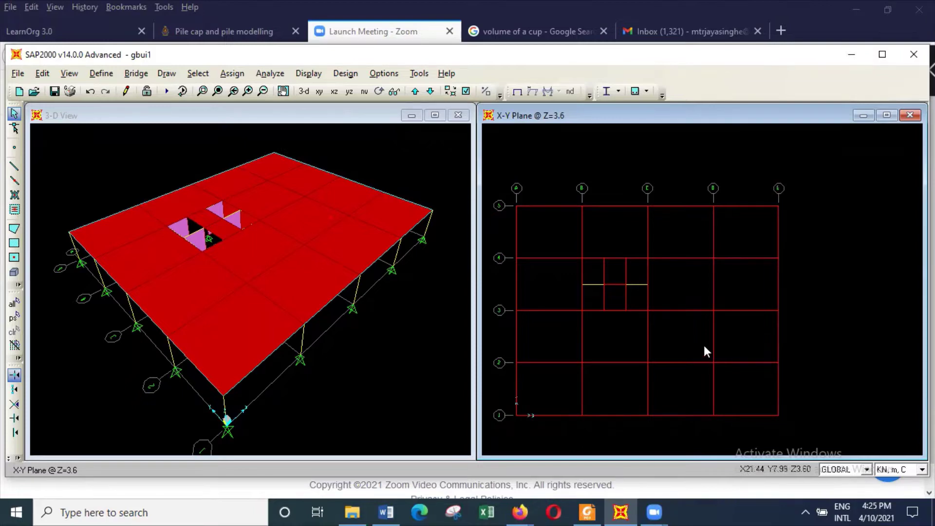
# Assign a joint force of 108 kN in global Y under load pattern winy to the joint at grids C and 1
pyautogui.click(649, 415)
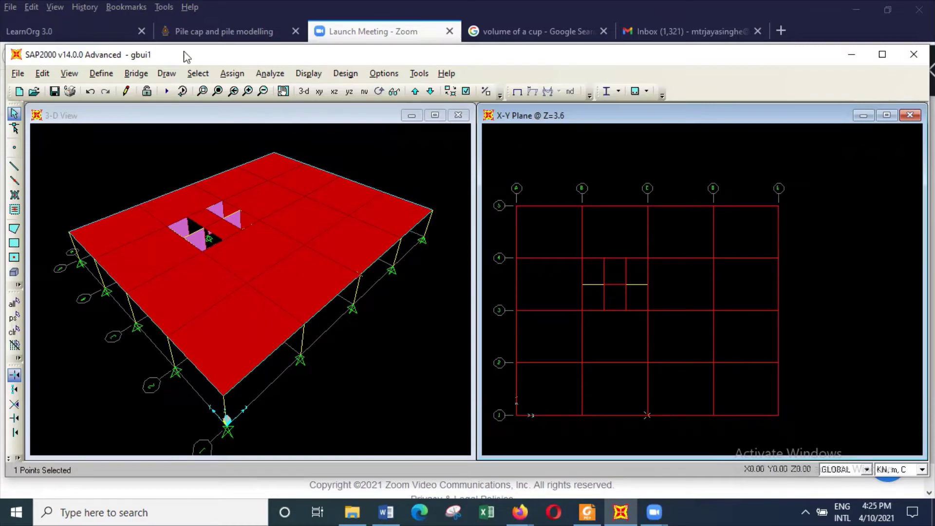
pyautogui.click(238, 77)
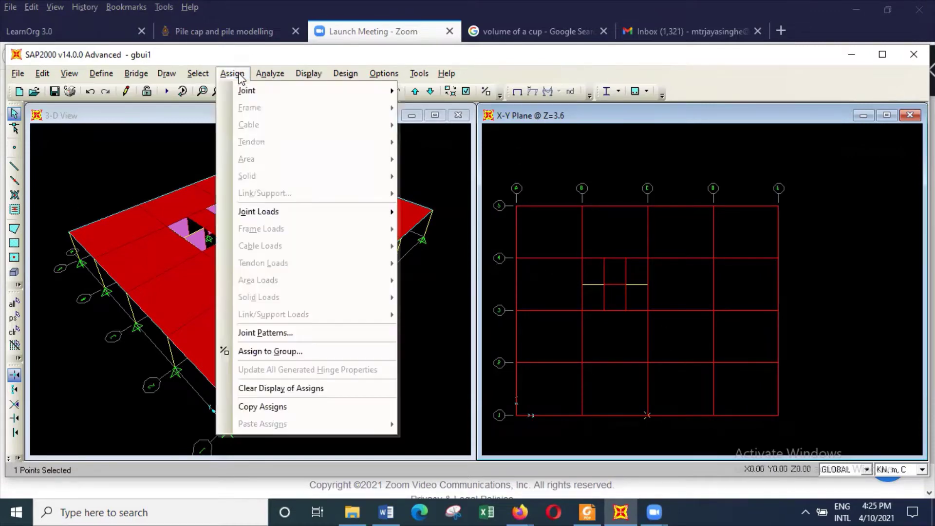
pyautogui.moveTo(268, 217)
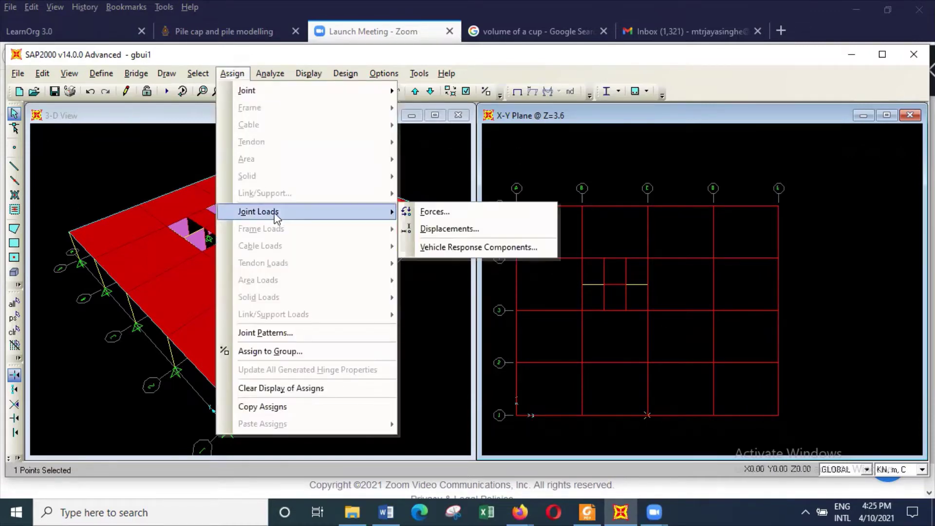
pyautogui.click(501, 211)
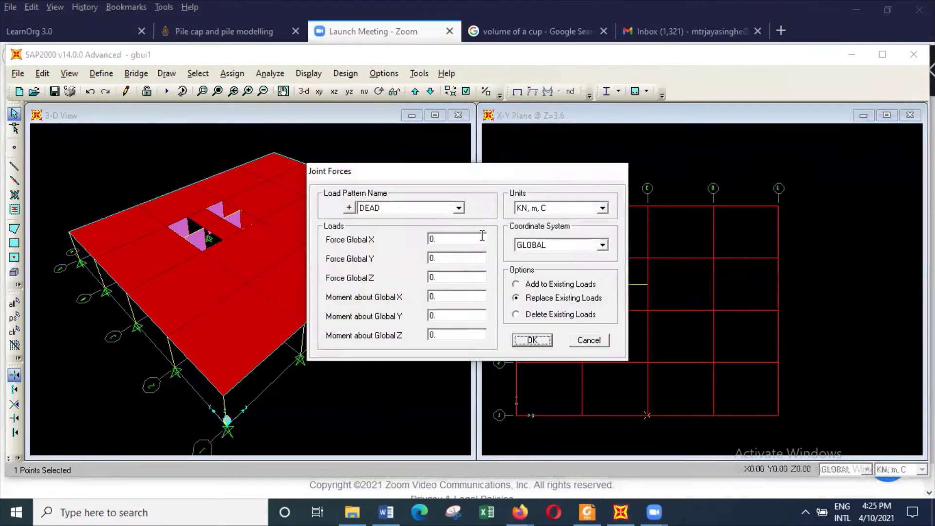
pyautogui.click(459, 208)
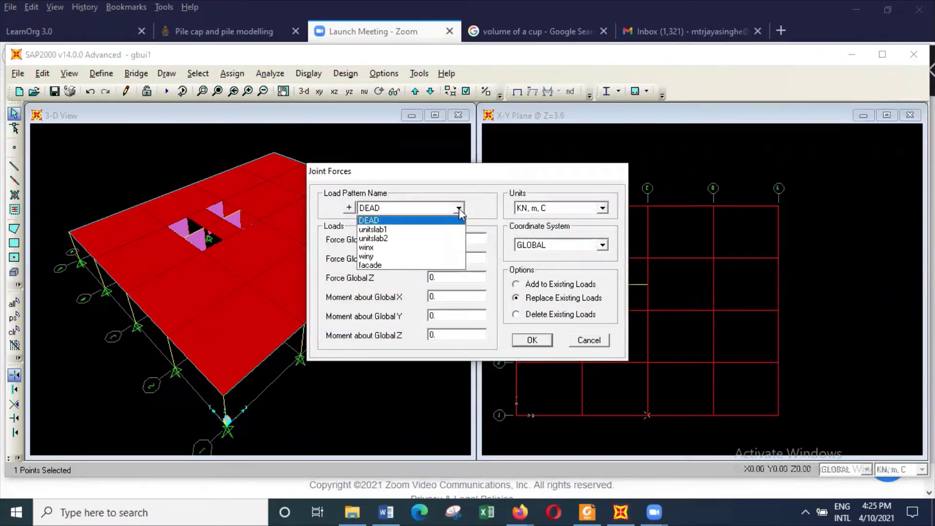
pyautogui.click(437, 258)
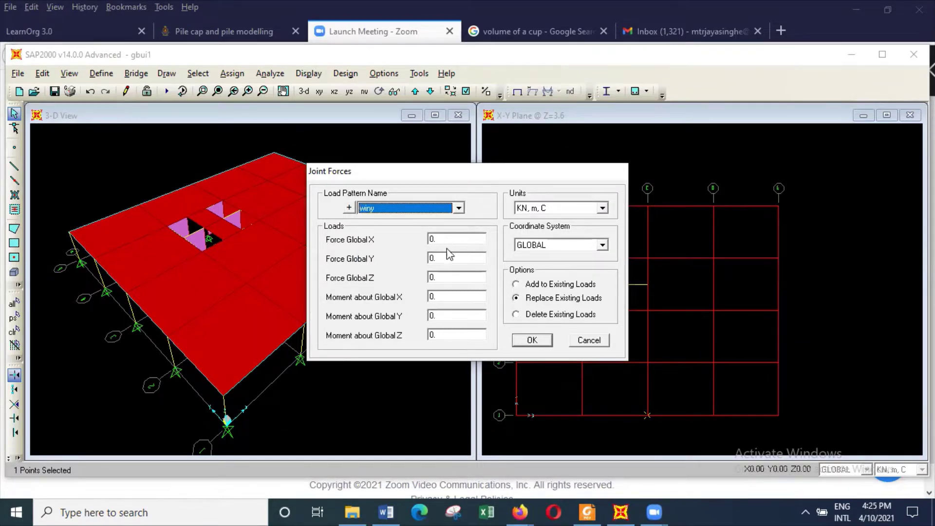
pyautogui.click(458, 259)
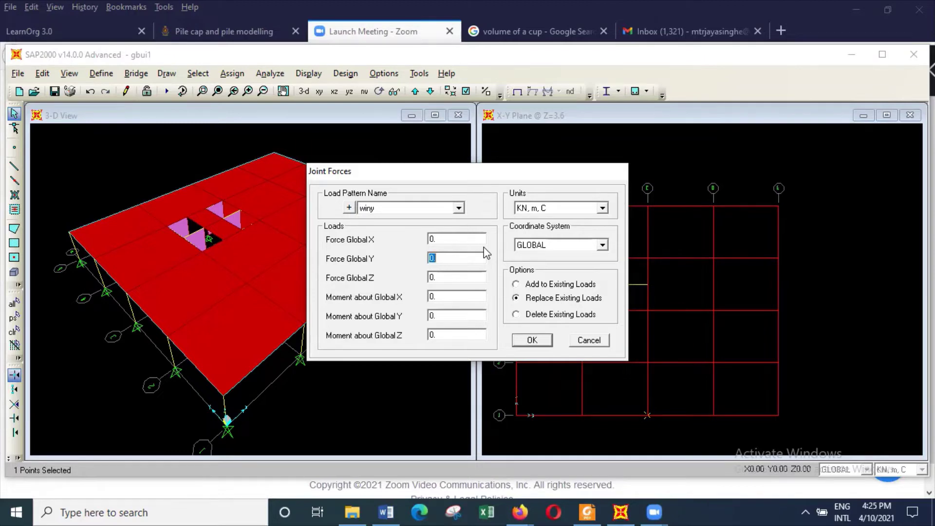
pyautogui.write('108')
pyautogui.click(532, 340)
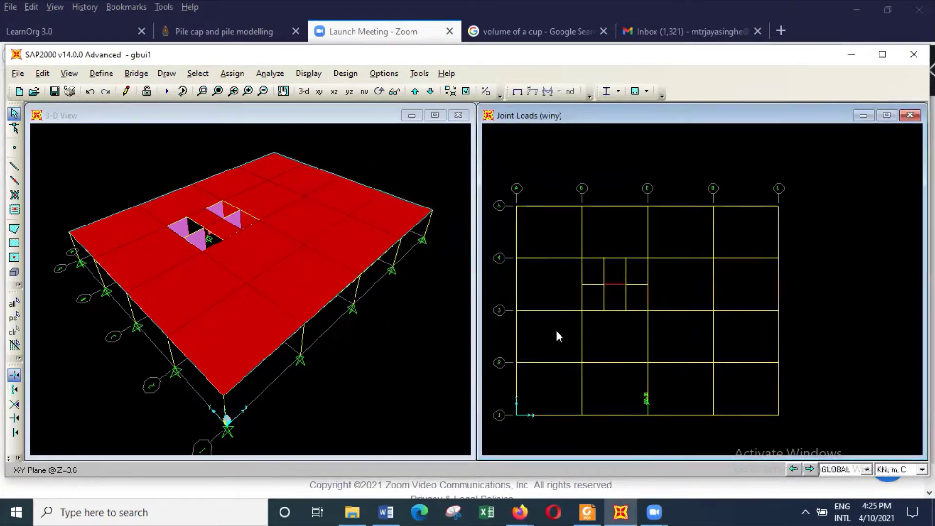
# Assign a joint force of 86.4 kN in global X and 0 in global Y under load pattern winx to the joint at grids A and 3
pyautogui.click(521, 315)
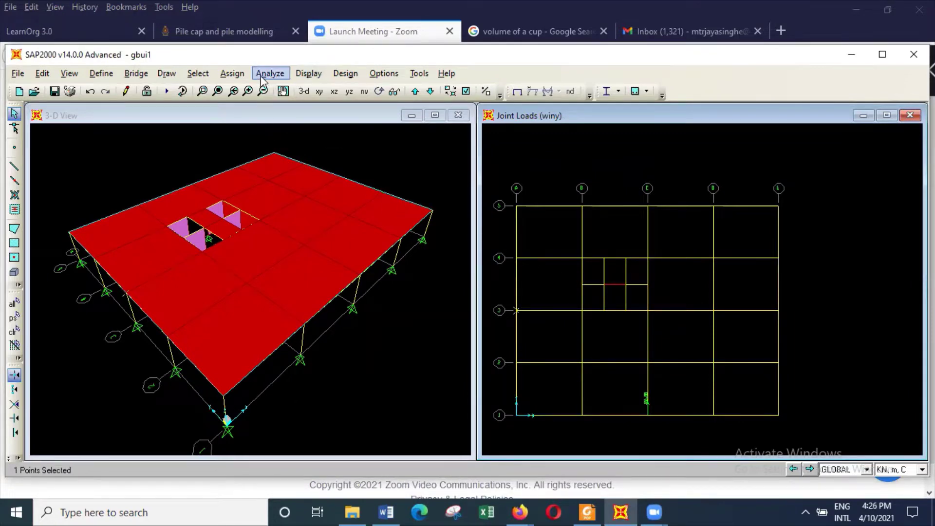
pyautogui.click(238, 78)
pyautogui.moveTo(267, 210)
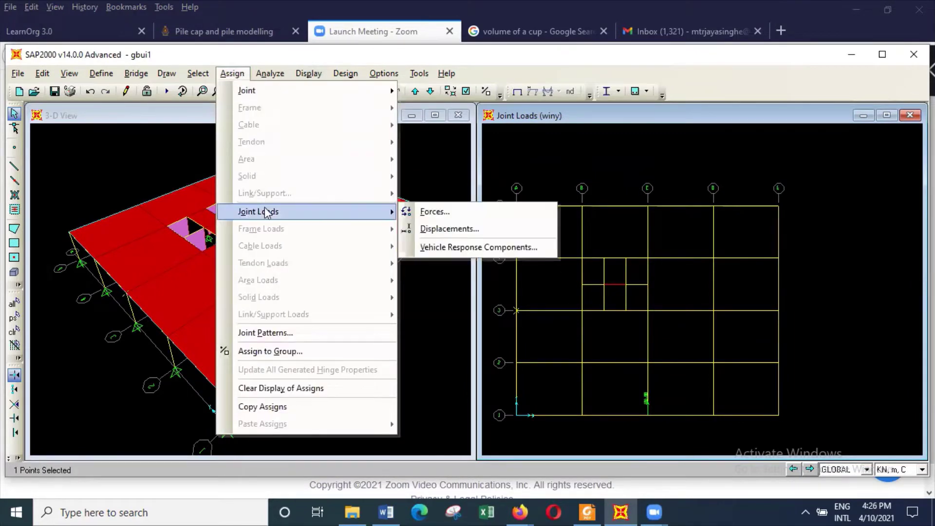
pyautogui.click(480, 206)
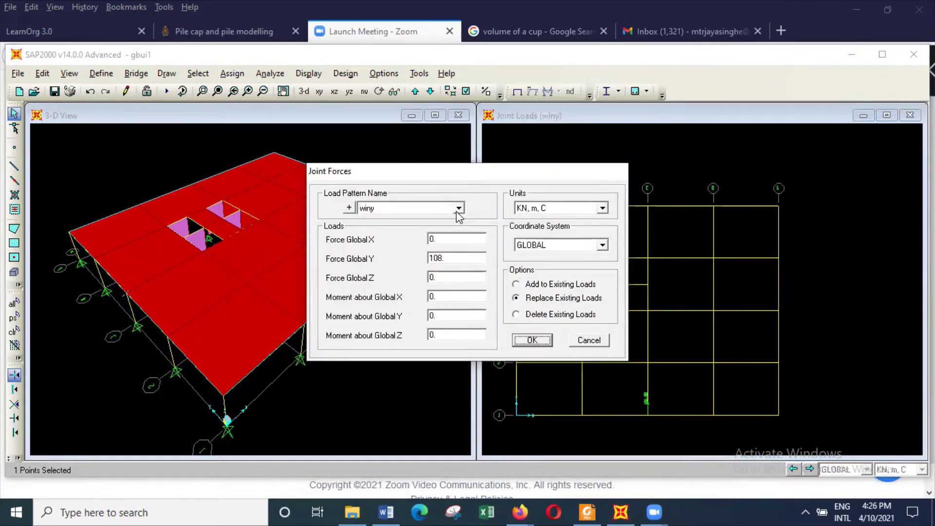
pyautogui.click(460, 210)
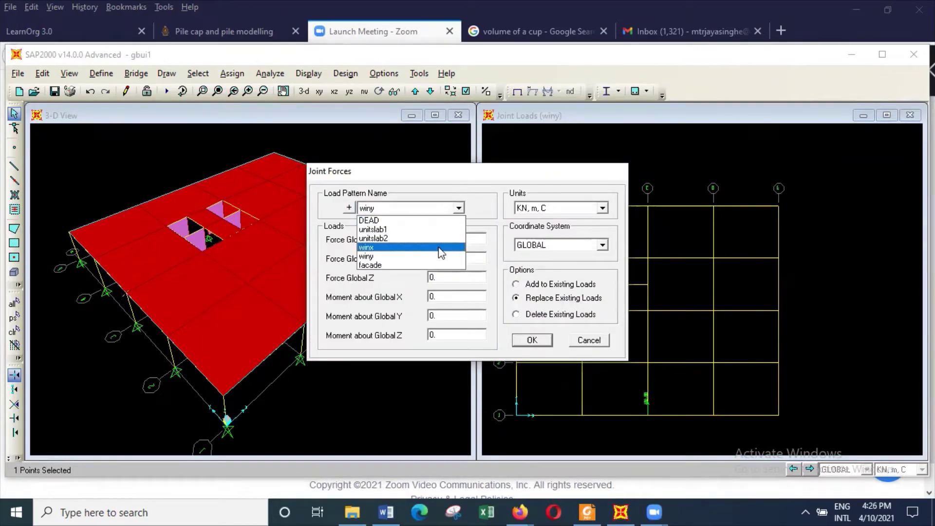
pyautogui.click(444, 250)
pyautogui.doubleClick(462, 258)
pyautogui.write('0')
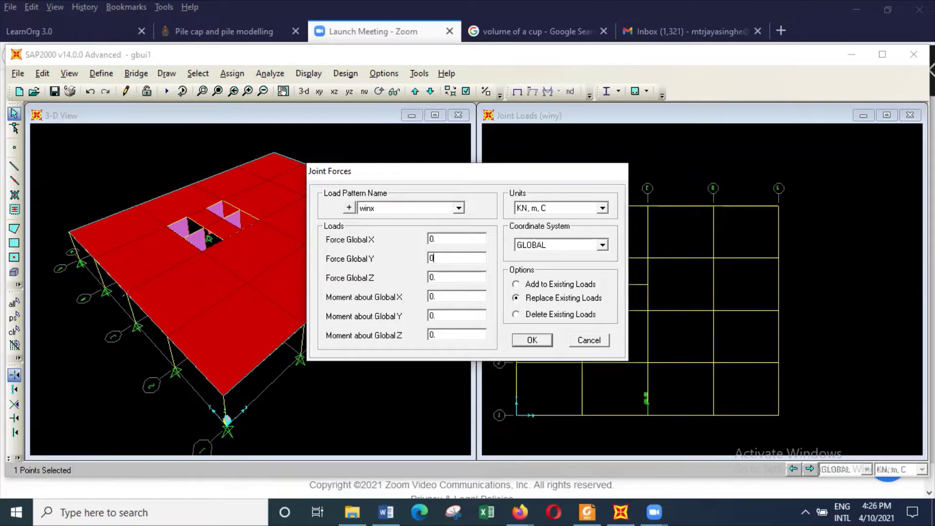
pyautogui.doubleClick(460, 240)
pyautogui.write('86.4')
pyautogui.click(536, 342)
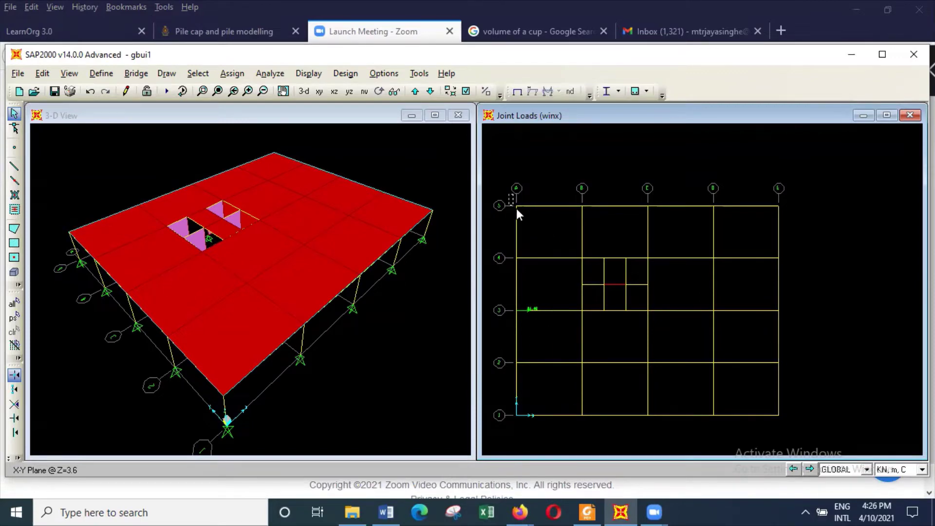
# Assign a uniform gravity load of 10 kN/m under load pattern facade to all perimeter beams at Z=3.6, with the third trapezoidal distance set to 0
pyautogui.moveTo(648, 212); pyautogui.dragTo(789, 426)
pyautogui.moveTo(501, 184); pyautogui.dragTo(784, 420)
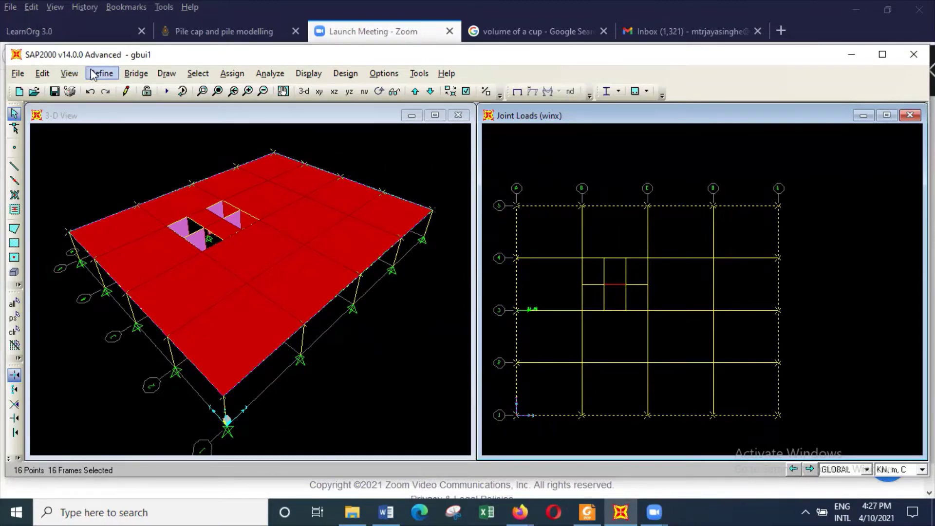
pyautogui.click(232, 74)
pyautogui.moveTo(275, 229)
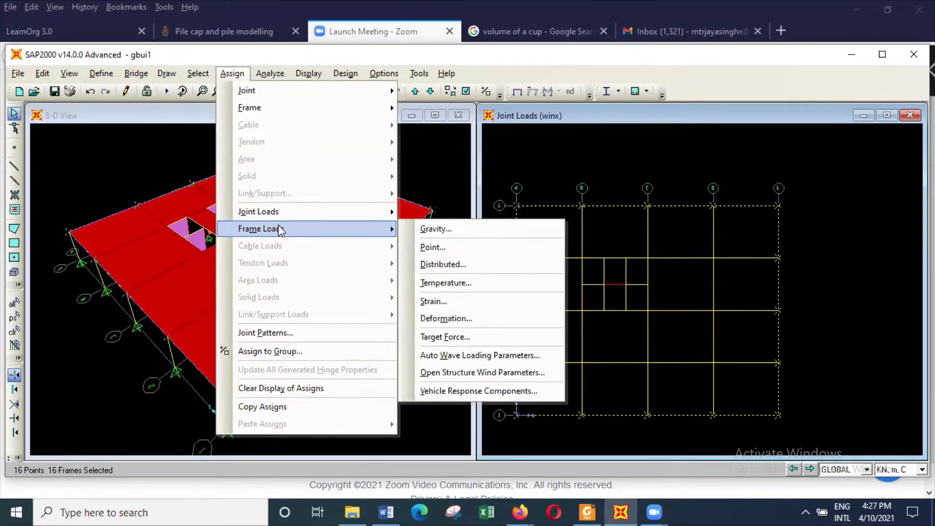
pyautogui.click(507, 262)
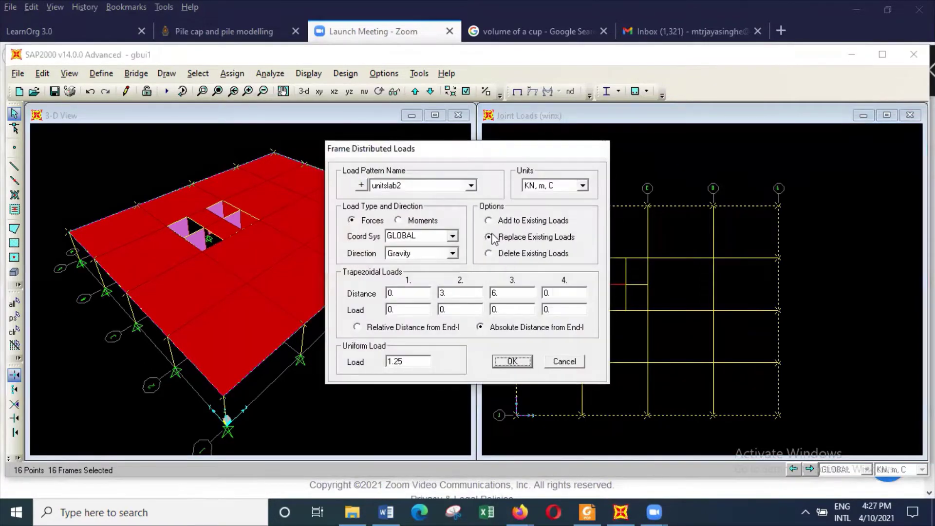
pyautogui.click(471, 186)
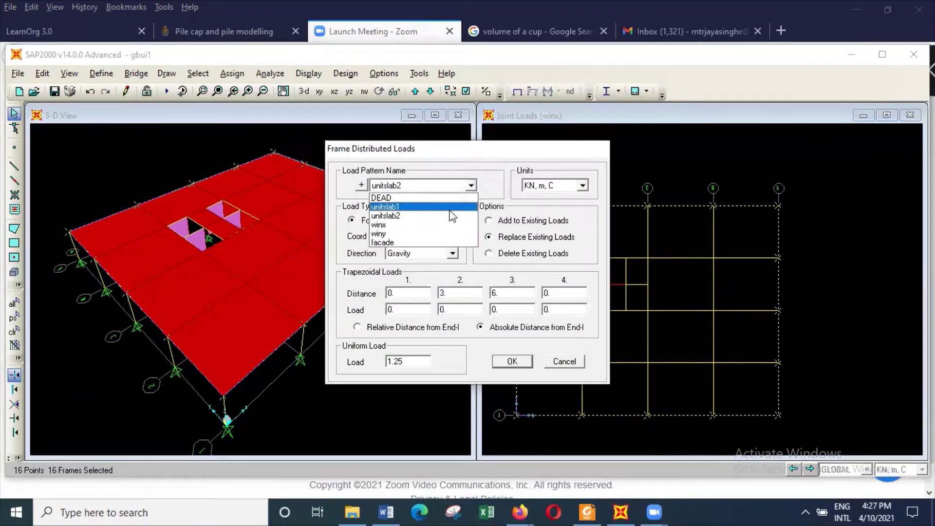
pyautogui.click(451, 242)
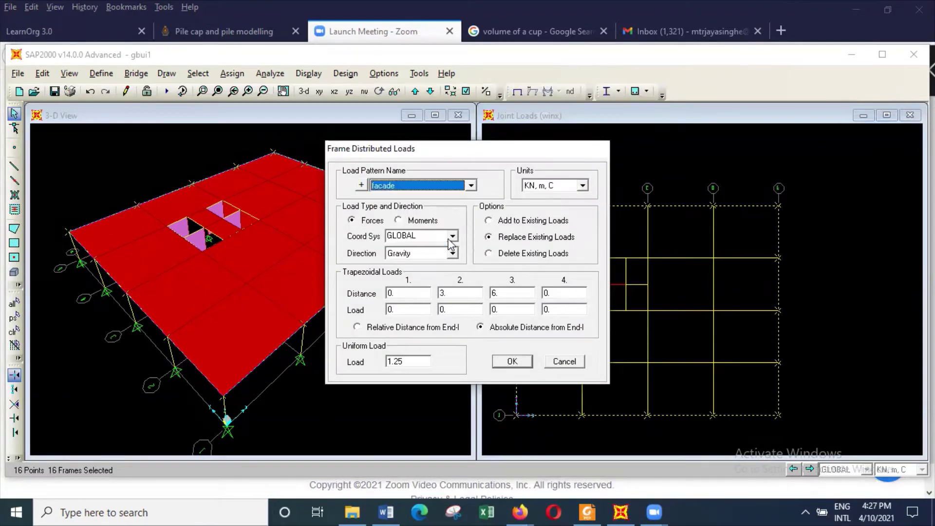
pyautogui.click(416, 361)
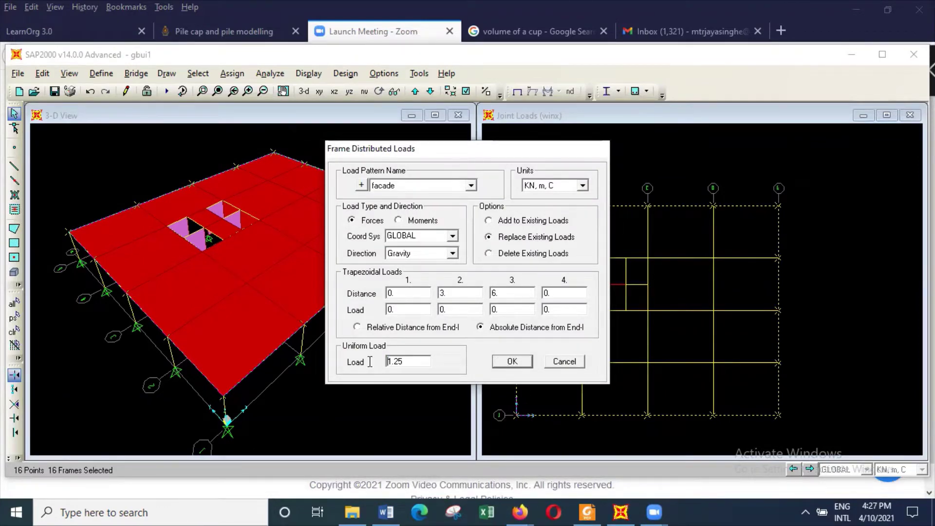
pyautogui.moveTo(416, 360); pyautogui.dragTo(375, 360)
pyautogui.write('10')
pyautogui.doubleClick(499, 293)
pyautogui.write('0')
pyautogui.click(520, 365)
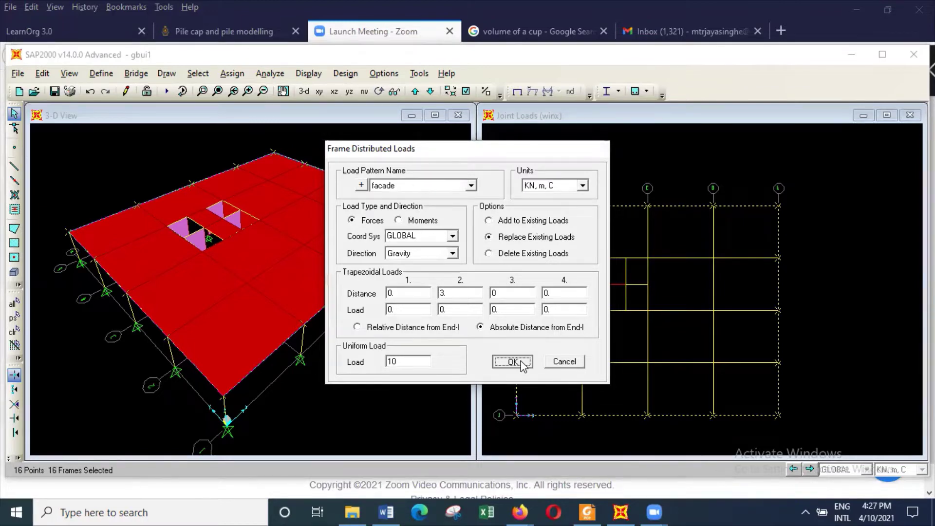
pyautogui.click(520, 365)
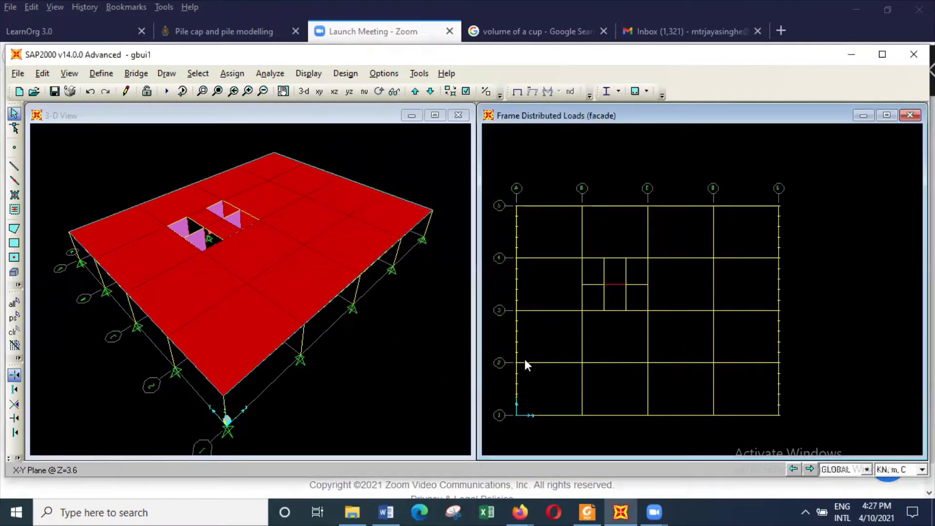
# Display the frame span loads of load pattern facade in the 3-D view
pyautogui.click(363, 116)
pyautogui.click(309, 73)
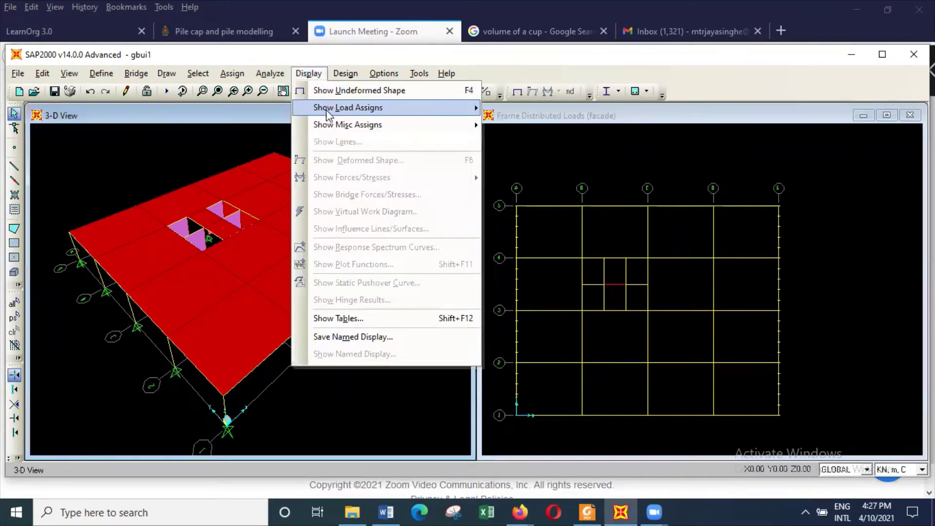
pyautogui.moveTo(327, 114)
pyautogui.click(556, 125)
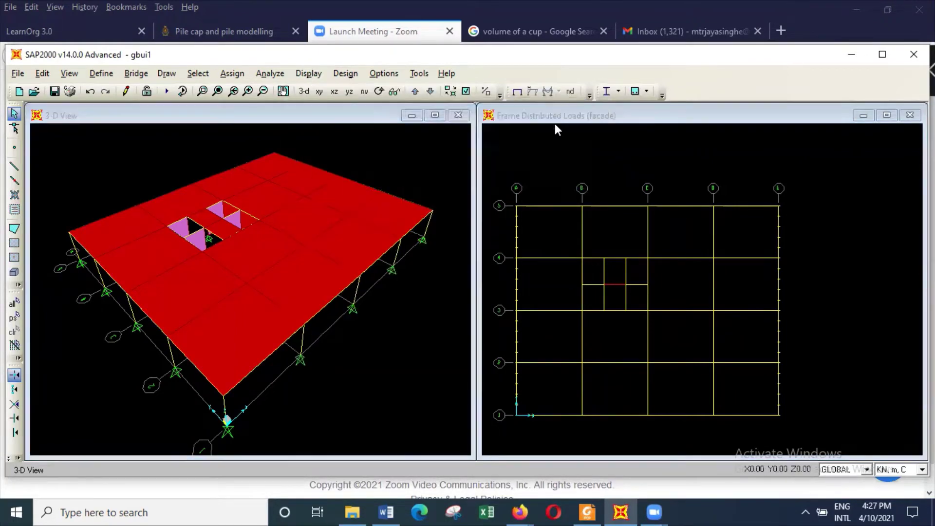
pyautogui.click(601, 140)
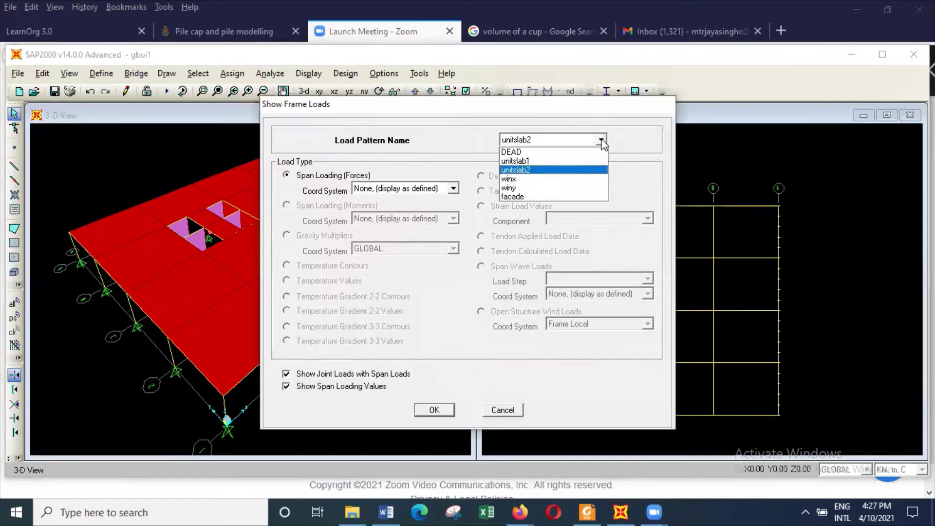
pyautogui.click(579, 197)
pyautogui.click(443, 412)
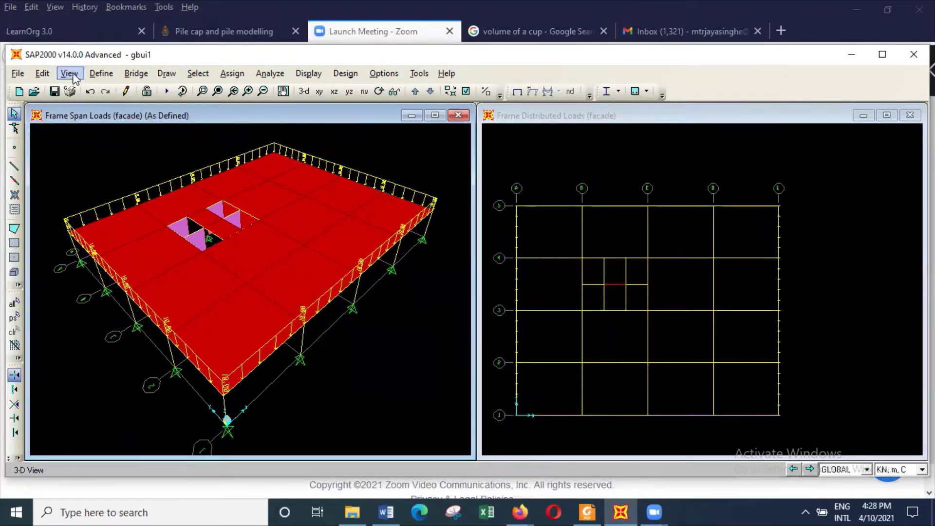
# Review the load cases and scale factors of the slabself load combination without changing them
pyautogui.click(101, 74)
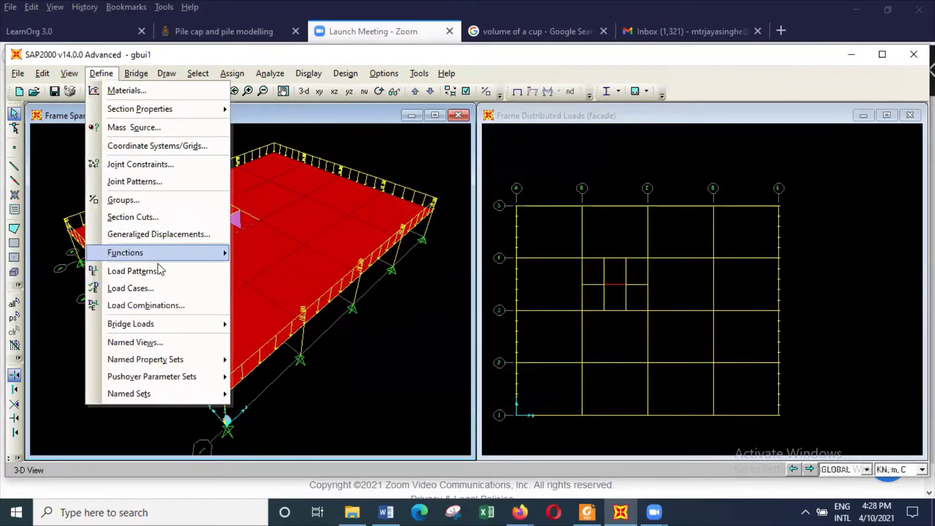
pyautogui.click(165, 306)
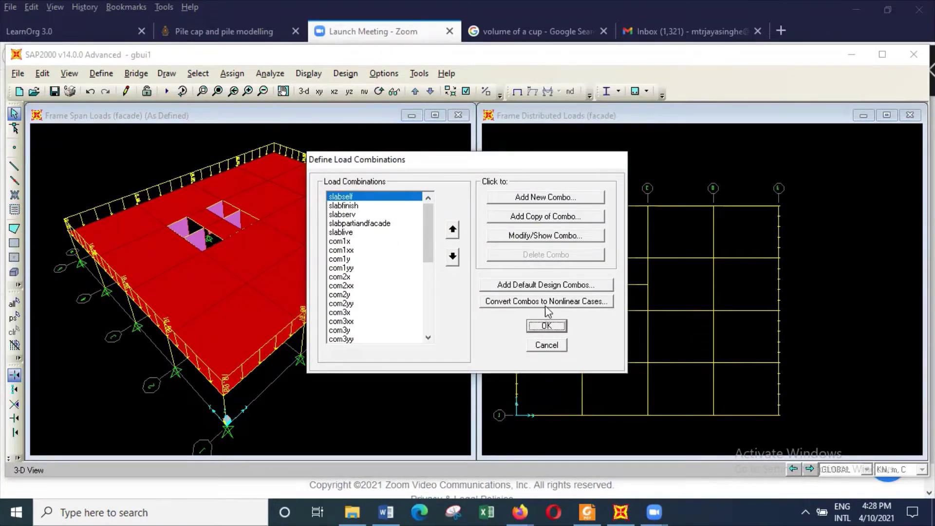
pyautogui.click(569, 238)
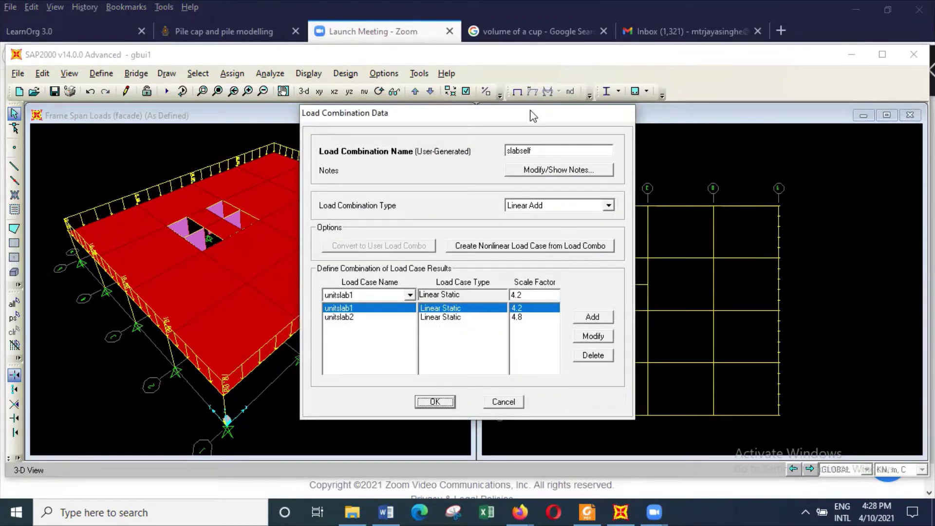
pyautogui.moveTo(533, 115); pyautogui.dragTo(356, 107)
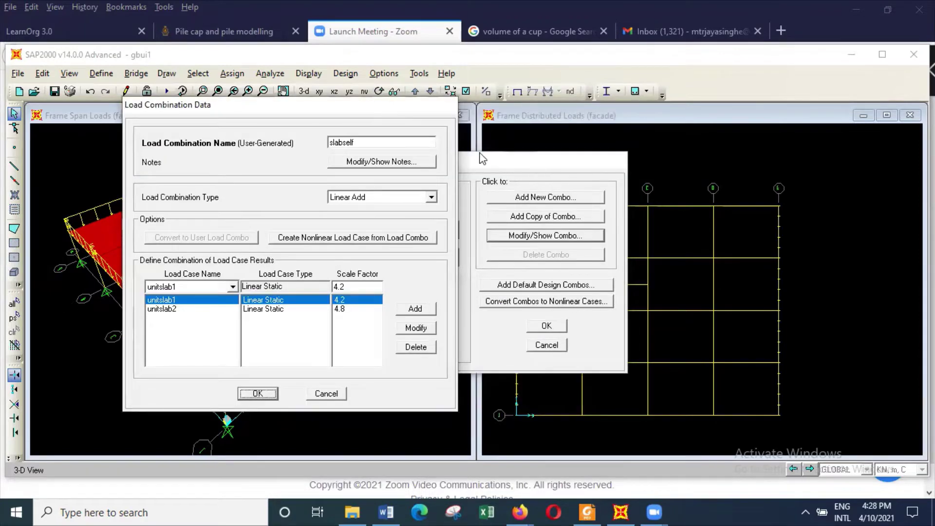
pyautogui.moveTo(410, 109); pyautogui.dragTo(709, 74)
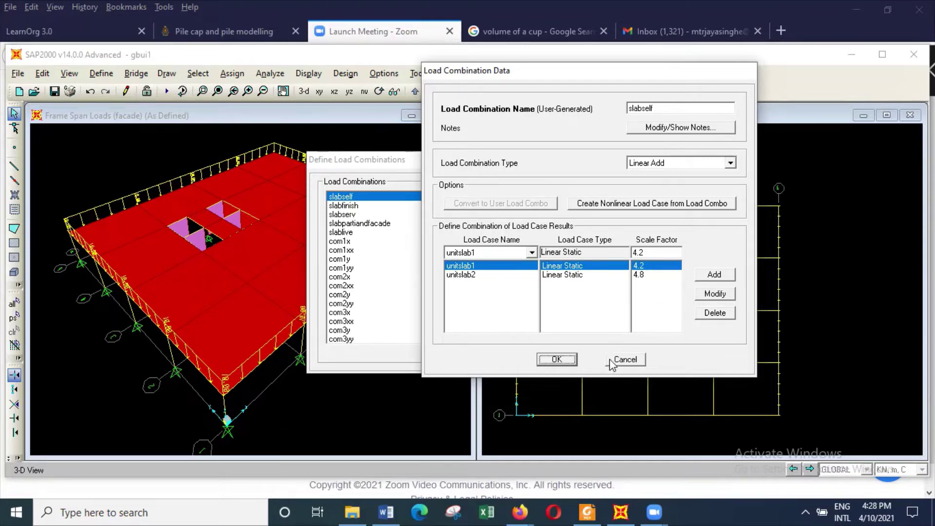
pyautogui.click(629, 361)
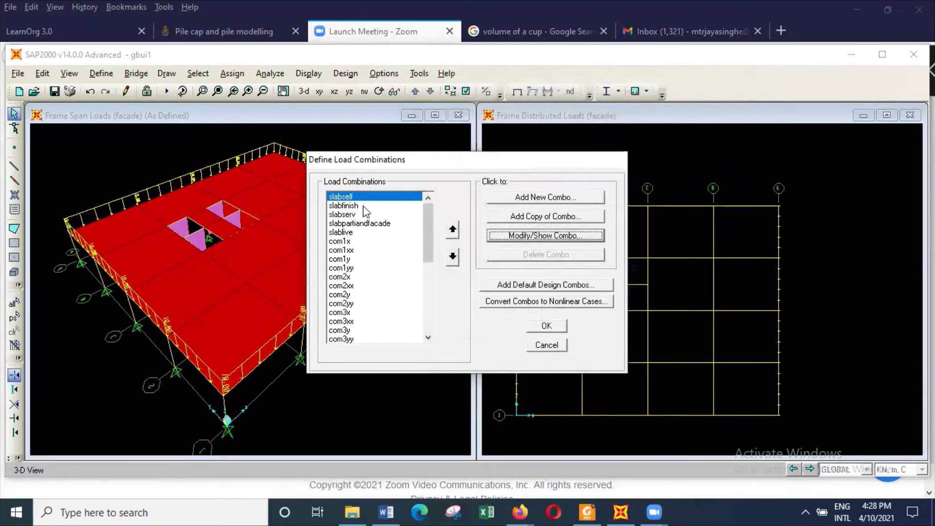
# Review the load cases and scale factors of the slabfinish and slabserv load combinations without changing them
pyautogui.click(347, 206)
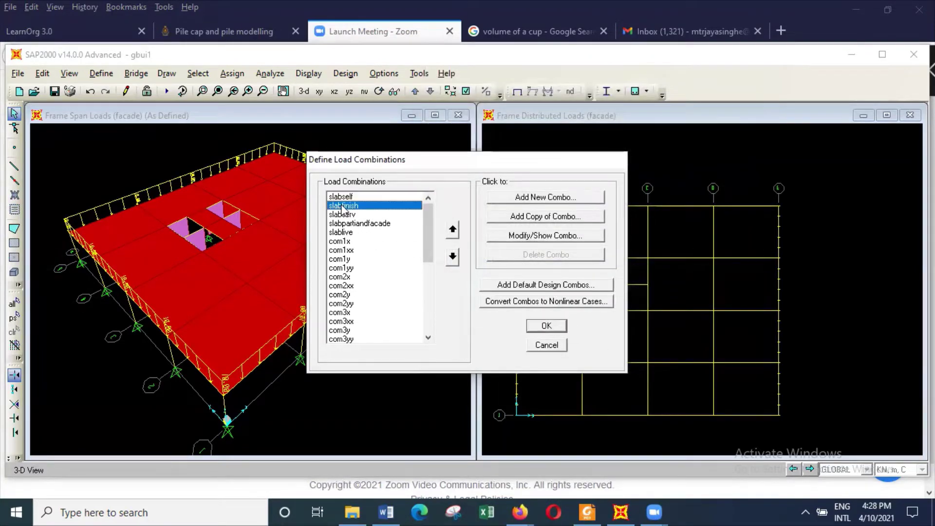
pyautogui.click(565, 237)
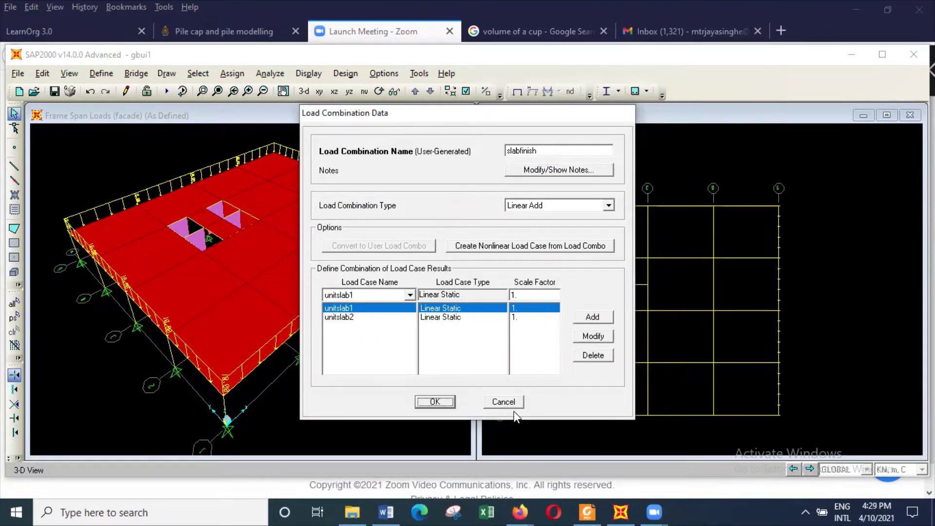
pyautogui.click(503, 402)
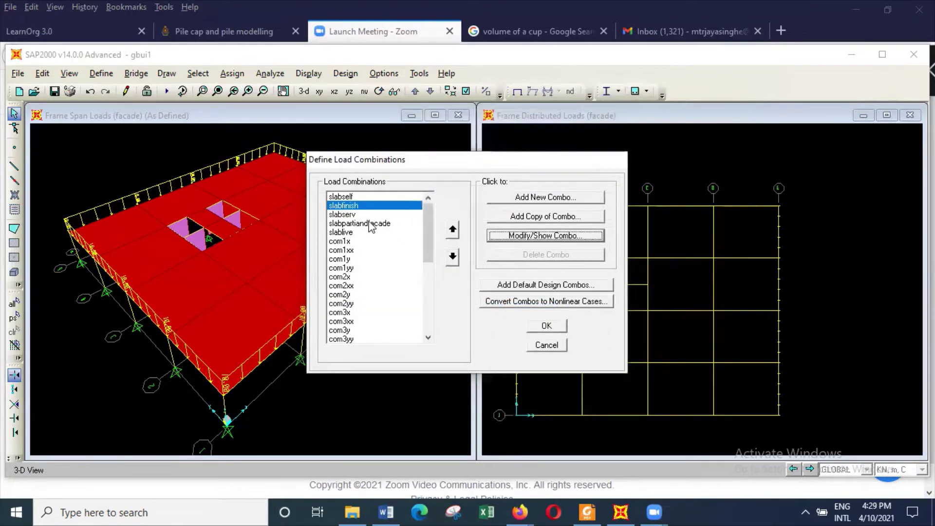
pyautogui.click(373, 215)
pyautogui.click(555, 236)
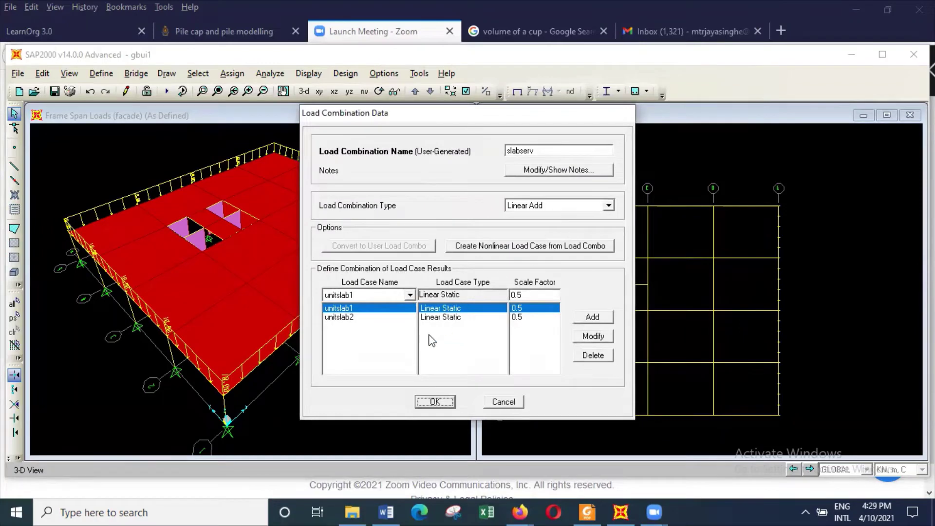
pyautogui.click(505, 402)
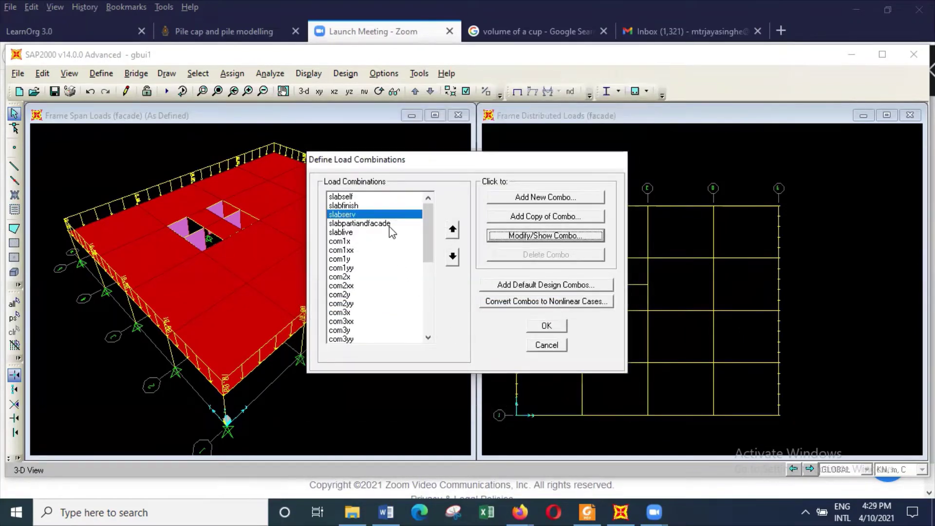
# Review the load cases and scale factors of the slabpartiandfacade and slablive load combinations
pyautogui.click(384, 223)
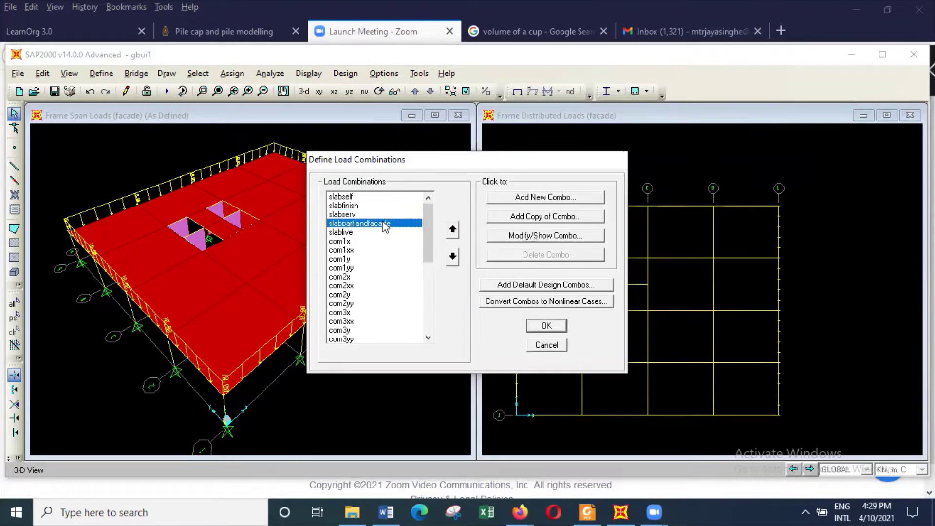
pyautogui.click(572, 239)
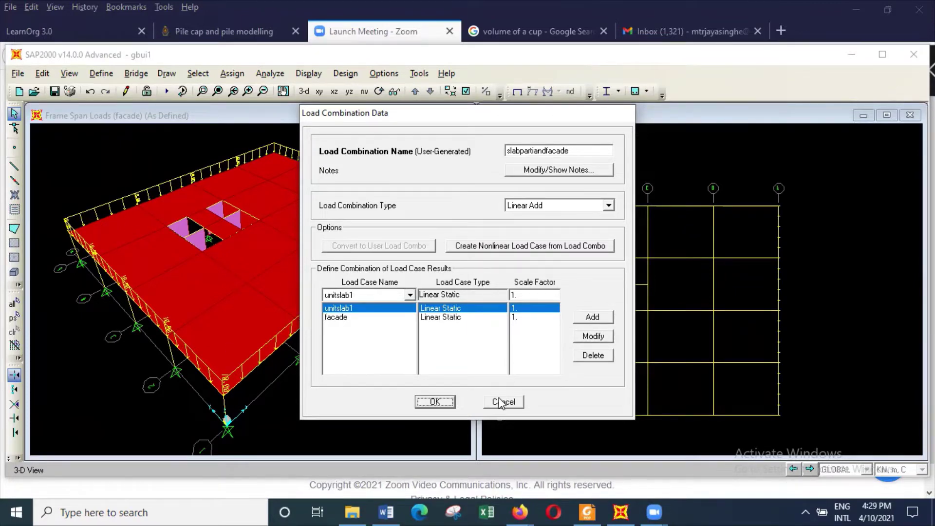
pyautogui.click(435, 402)
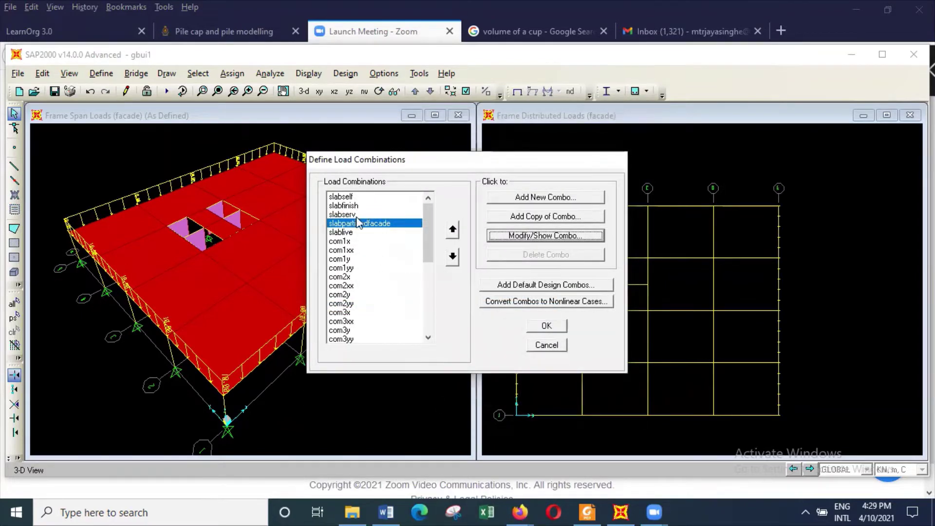
pyautogui.click(346, 232)
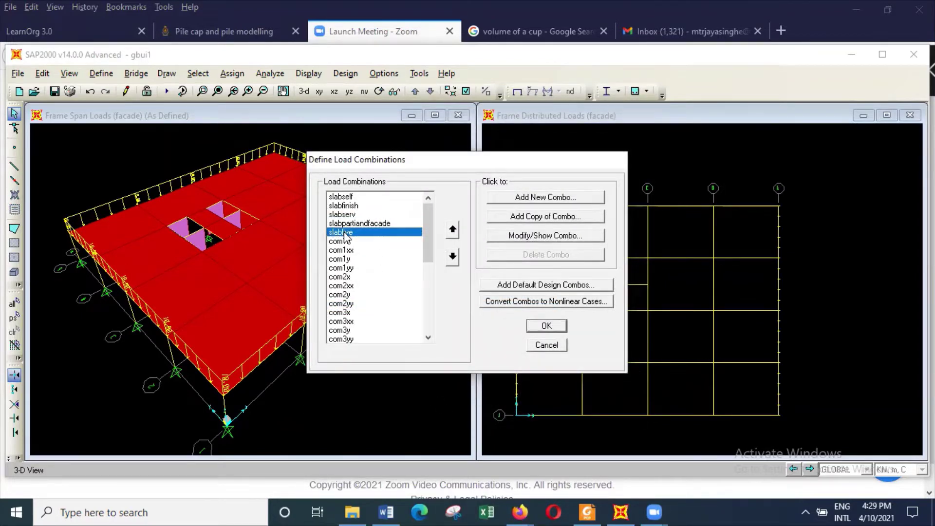
pyautogui.click(565, 236)
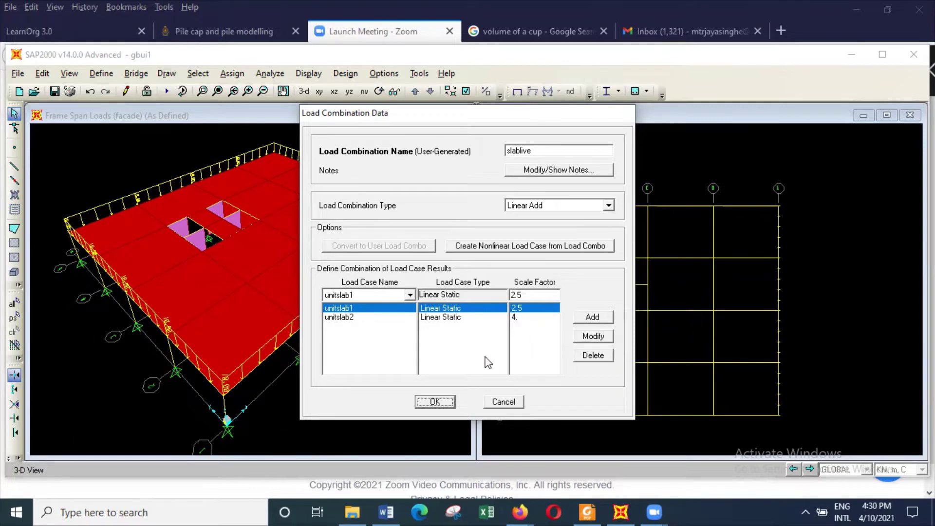
pyautogui.click(449, 403)
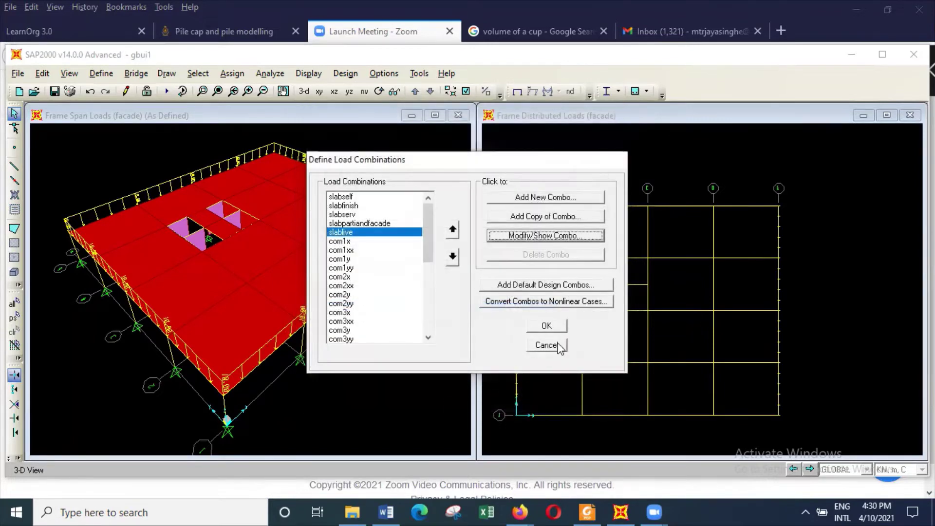
# Close the load combination definitions and save the current model
pyautogui.click(560, 326)
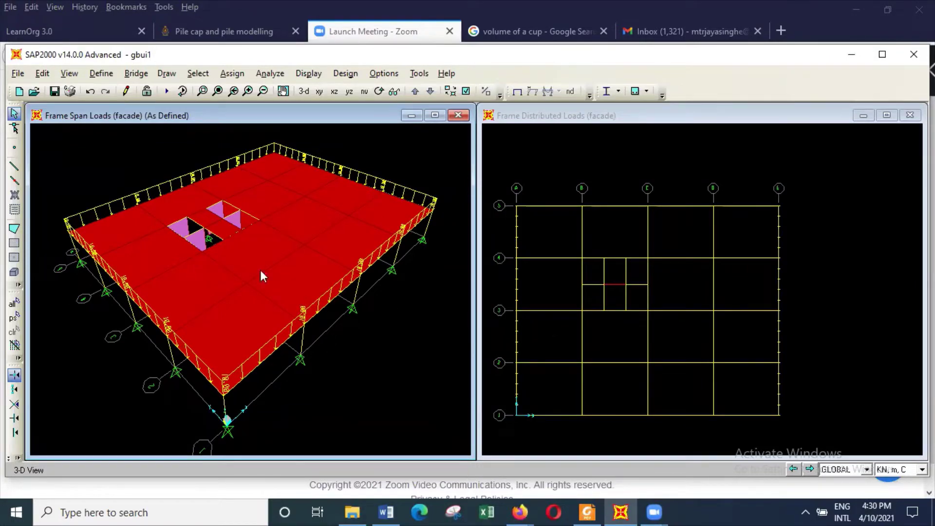
pyautogui.click(18, 73)
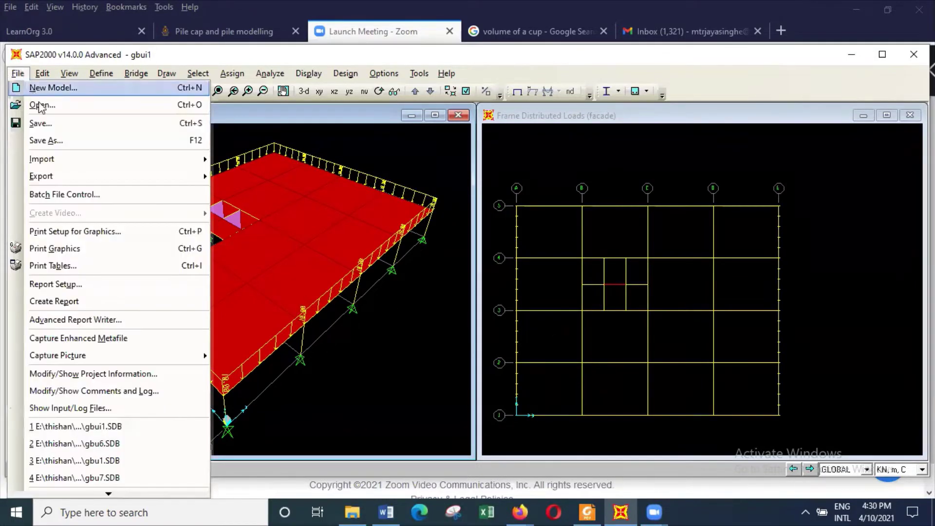
pyautogui.click(43, 123)
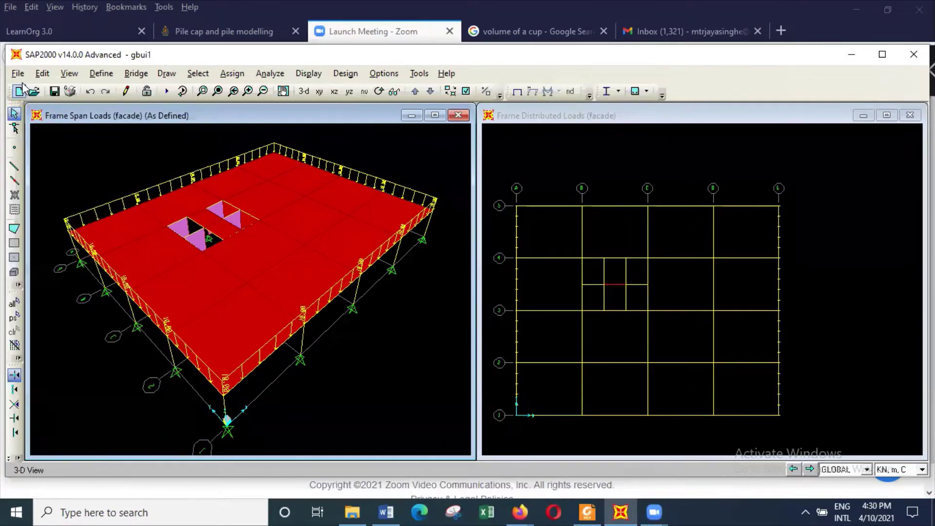
# Save a copy of the model under the file name gbui2
pyautogui.click(18, 73)
pyautogui.click(45, 140)
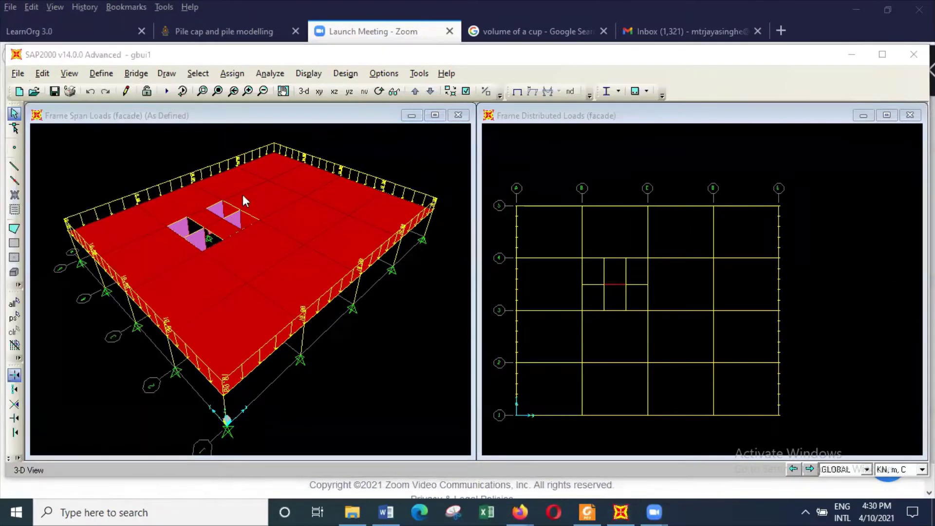
pyautogui.click(130, 277)
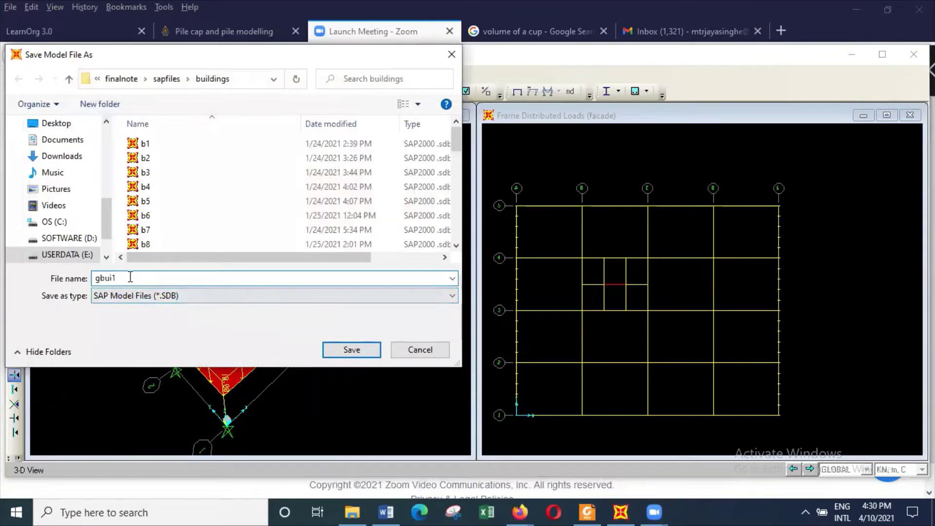
pyautogui.press('BackSpace')
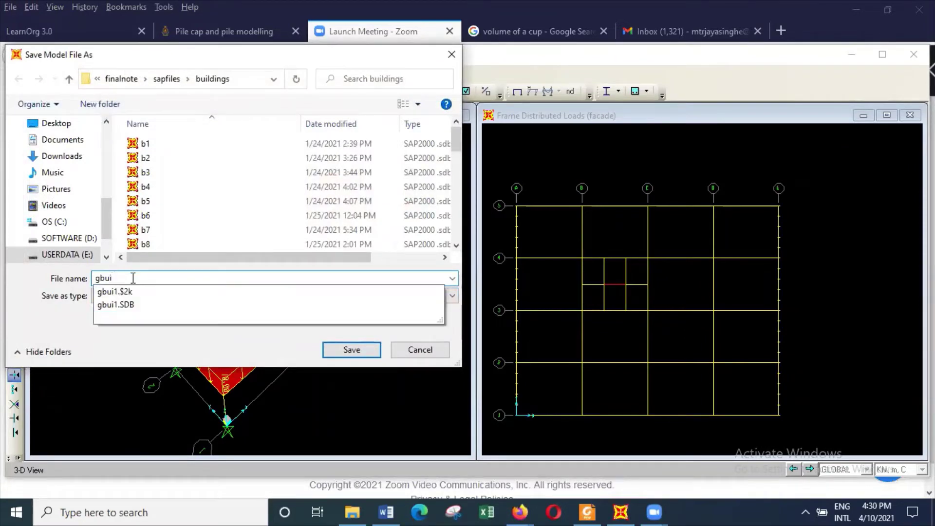
pyautogui.write('2')
pyautogui.click(373, 351)
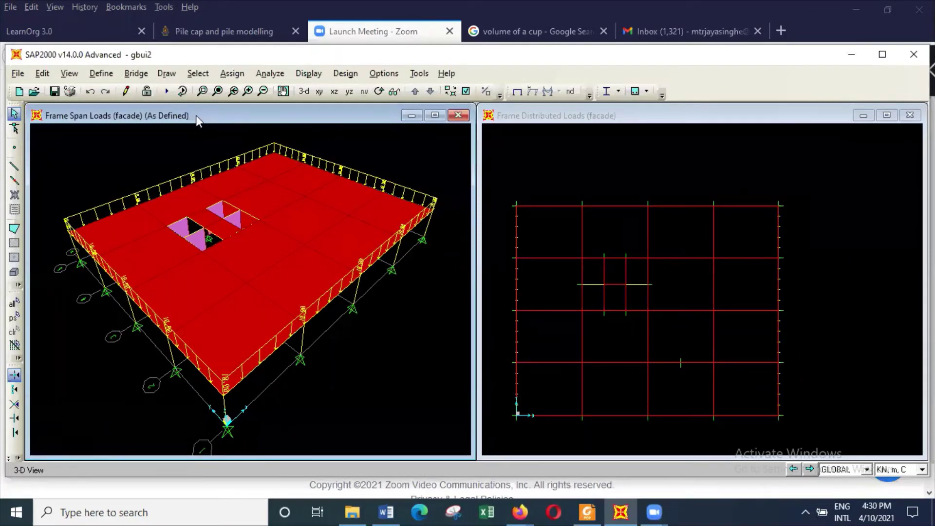
# Set the 3-D view to the xz direction with a reduced aperture and show the undeformed shape without loads
pyautogui.click(70, 73)
pyautogui.click(104, 98)
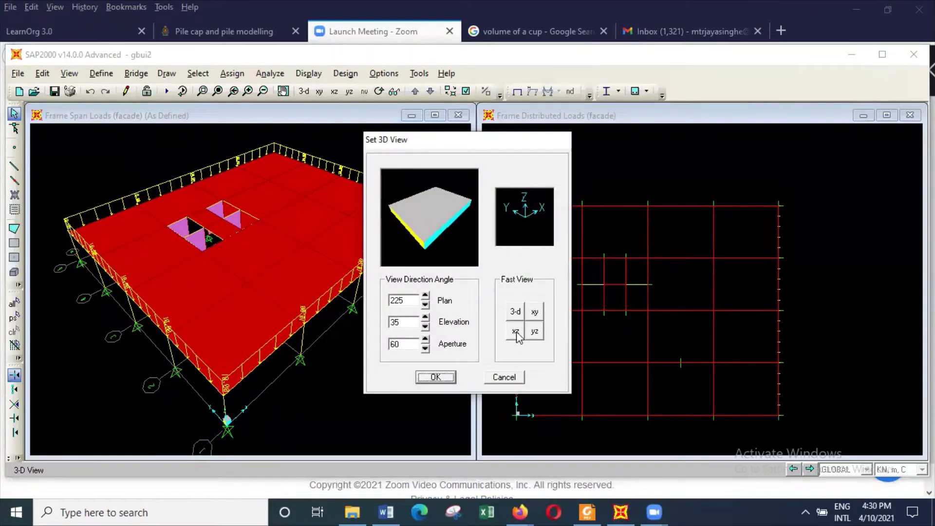
pyautogui.click(516, 333)
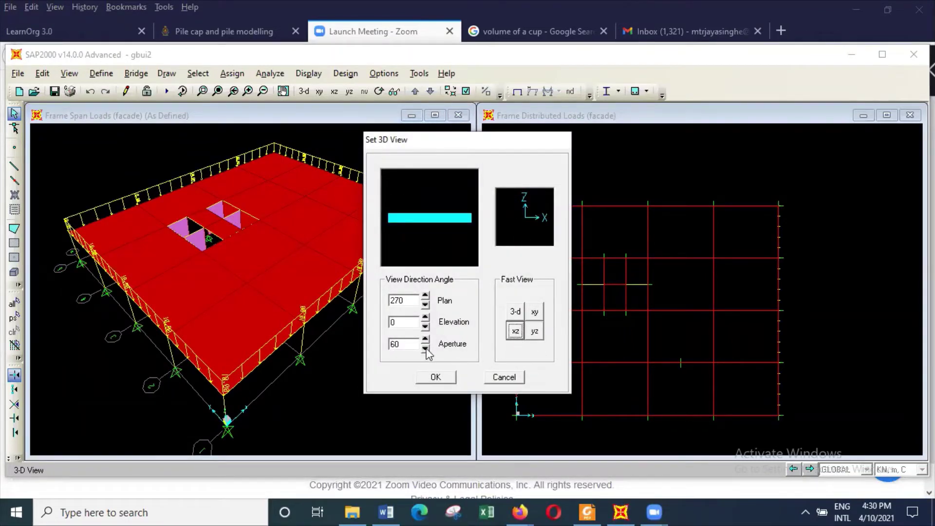
pyautogui.moveTo(425, 348); pyautogui.dragTo(425, 349)
pyautogui.click(440, 378)
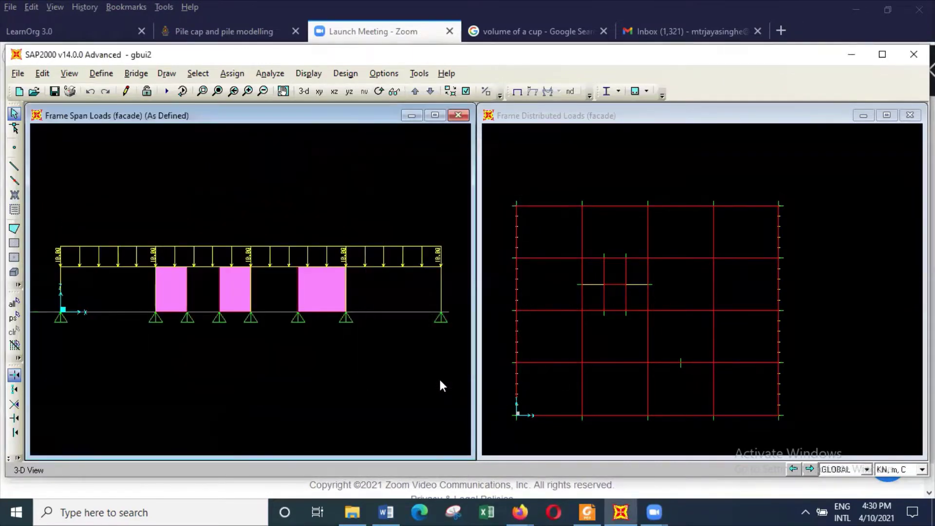
pyautogui.click(308, 73)
pyautogui.click(334, 87)
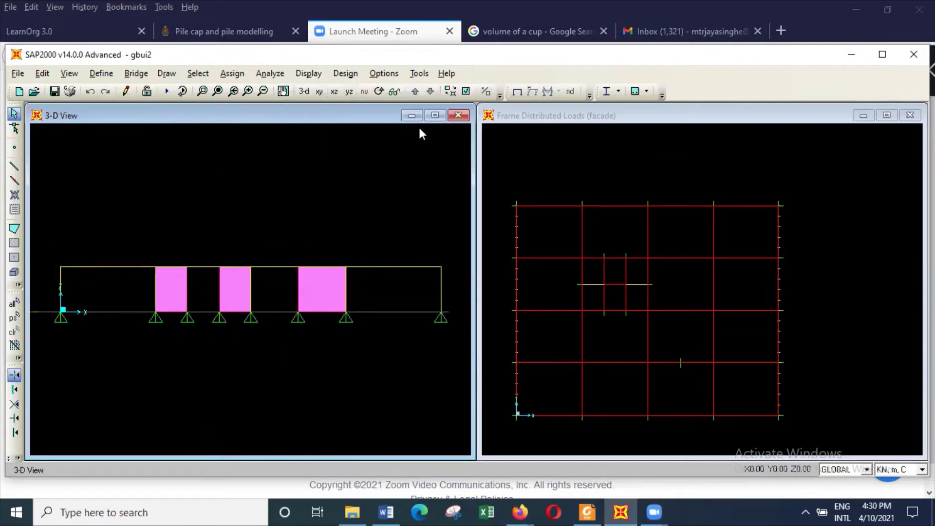
# Select the whole storey above the supports and replicate it linearly once with dx 0, dy 0 and dz 36 m
pyautogui.moveTo(455, 291); pyautogui.dragTo(48, 224)
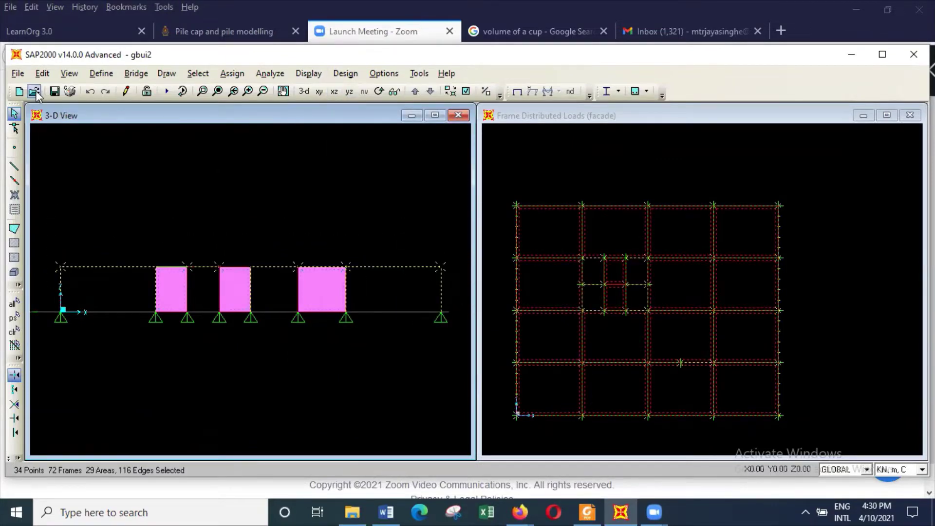
pyautogui.click(42, 73)
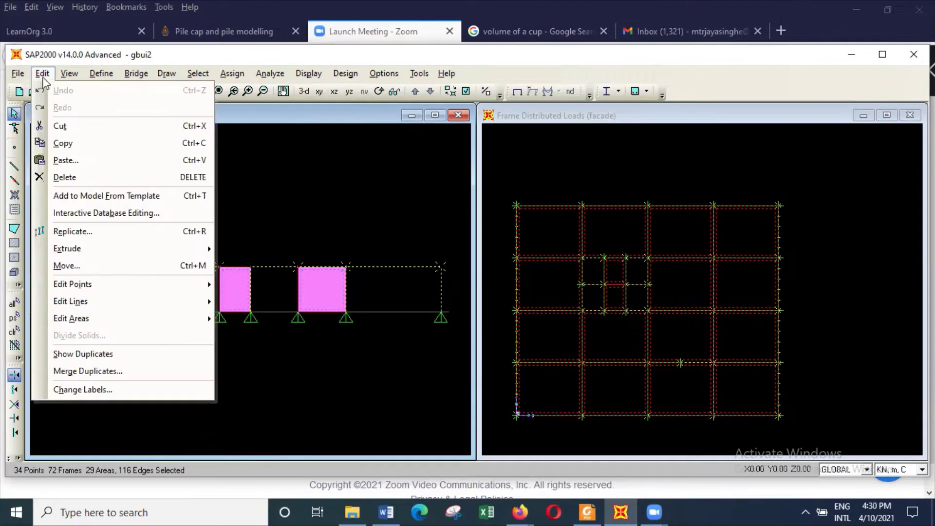
pyautogui.click(71, 232)
pyautogui.moveTo(416, 205)
pyautogui.mouseDown()
pyautogui.moveTo(373, 204)
pyautogui.moveTo(407, 206)
pyautogui.mouseUp()
pyautogui.write('0')
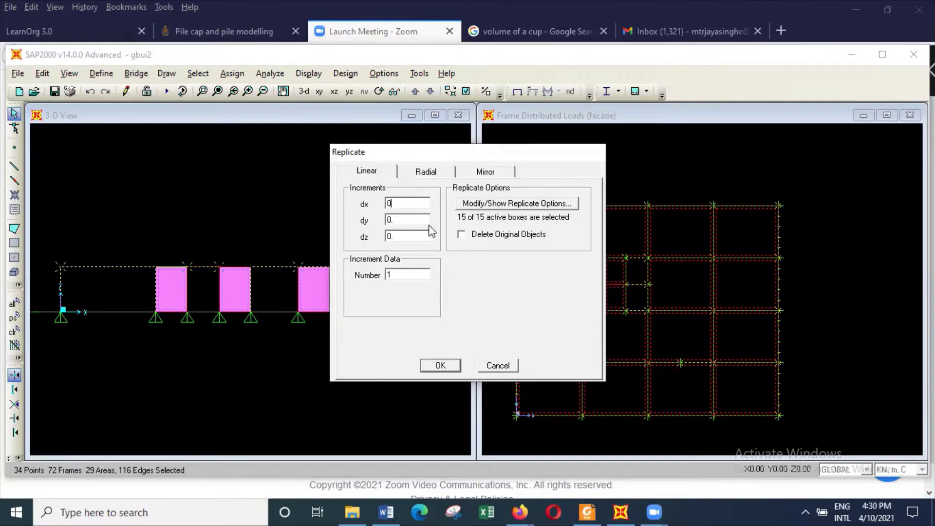
pyautogui.doubleClick(422, 234)
pyautogui.write('36')
pyautogui.click(440, 366)
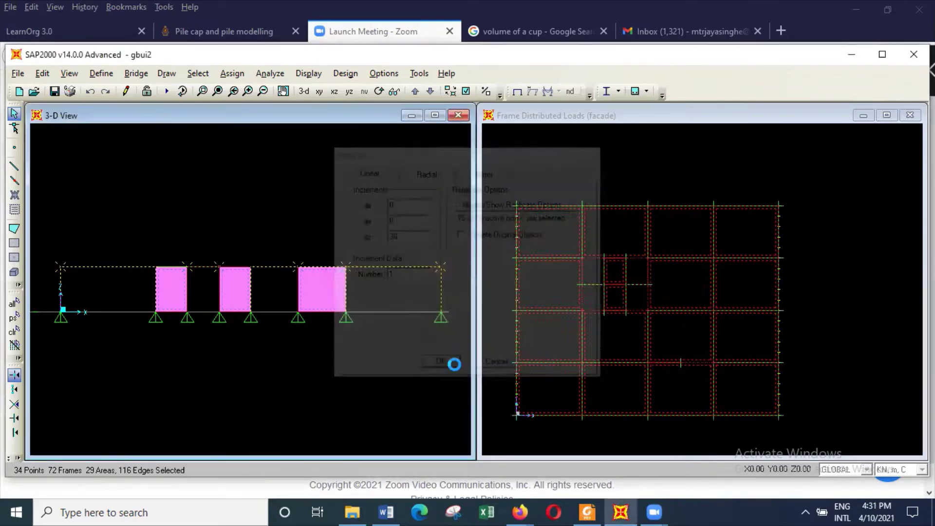
# Assign the frame section column800800 to the columns of the replicated upper storey
pyautogui.click(218, 91)
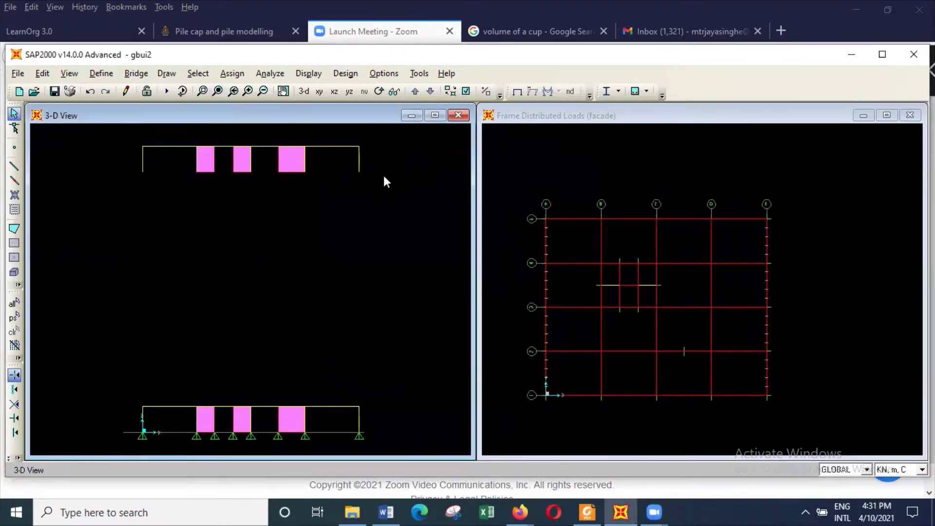
pyautogui.moveTo(390, 182); pyautogui.dragTo(89, 150)
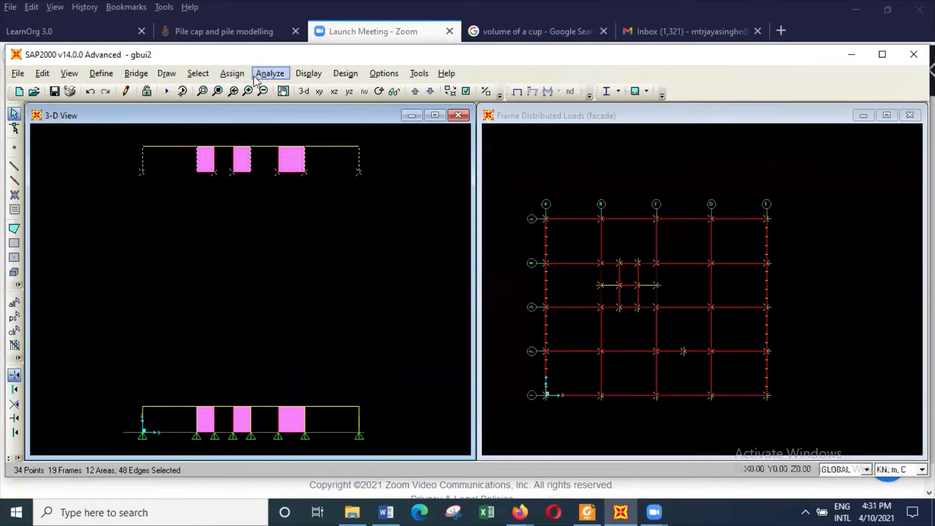
pyautogui.click(239, 76)
pyautogui.moveTo(253, 109)
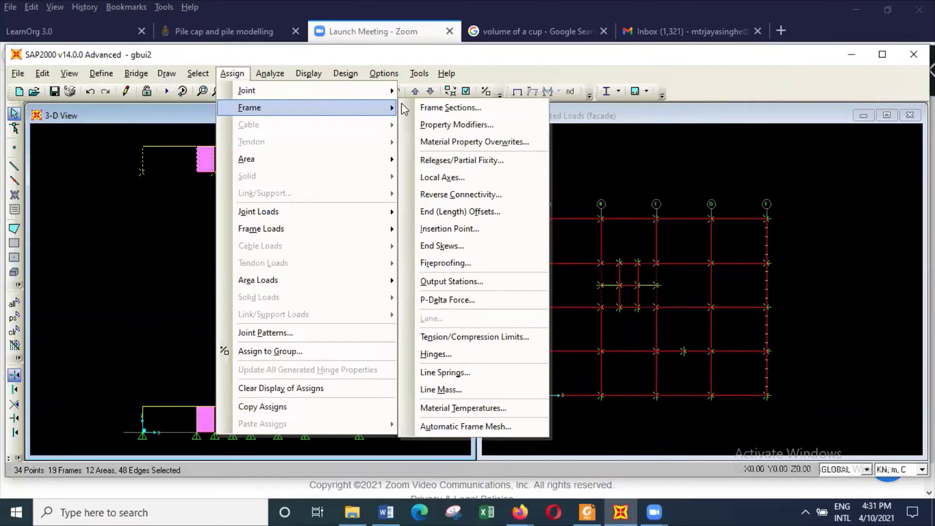
pyautogui.click(492, 110)
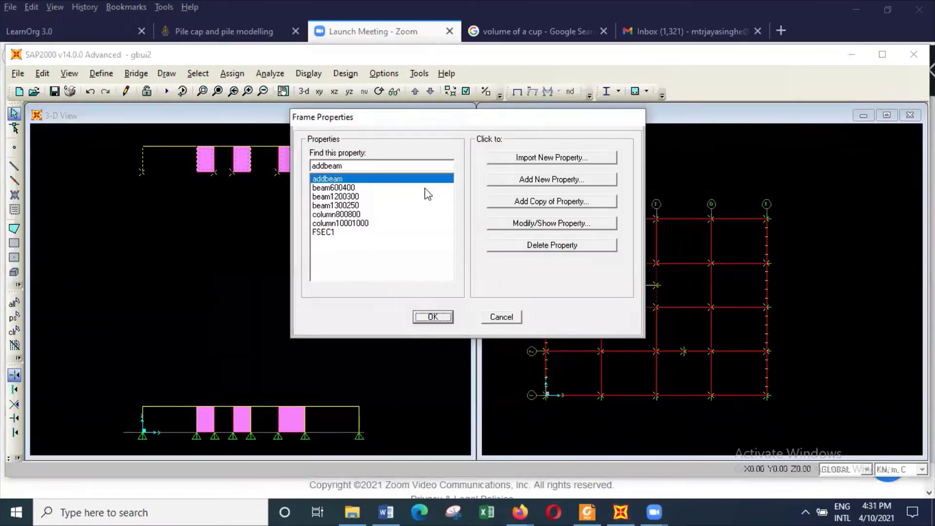
pyautogui.click(357, 215)
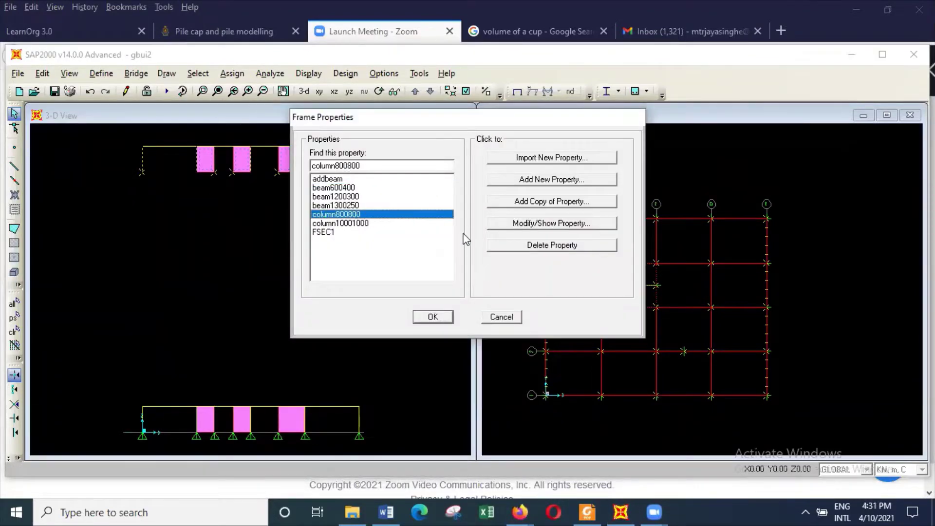
pyautogui.click(450, 316)
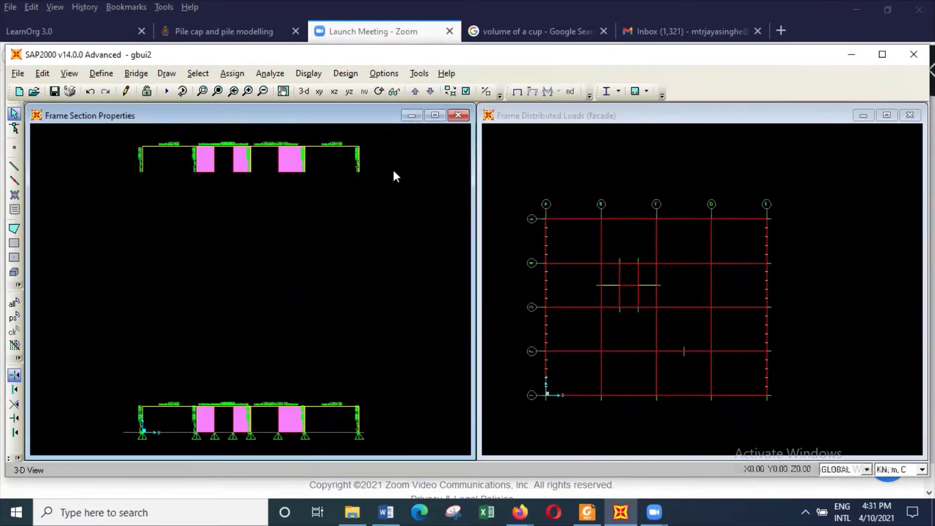
# Replicate the entire upper storey linearly 9 times with a dz increment of 3.6 m
pyautogui.moveTo(124, 134); pyautogui.dragTo(451, 198)
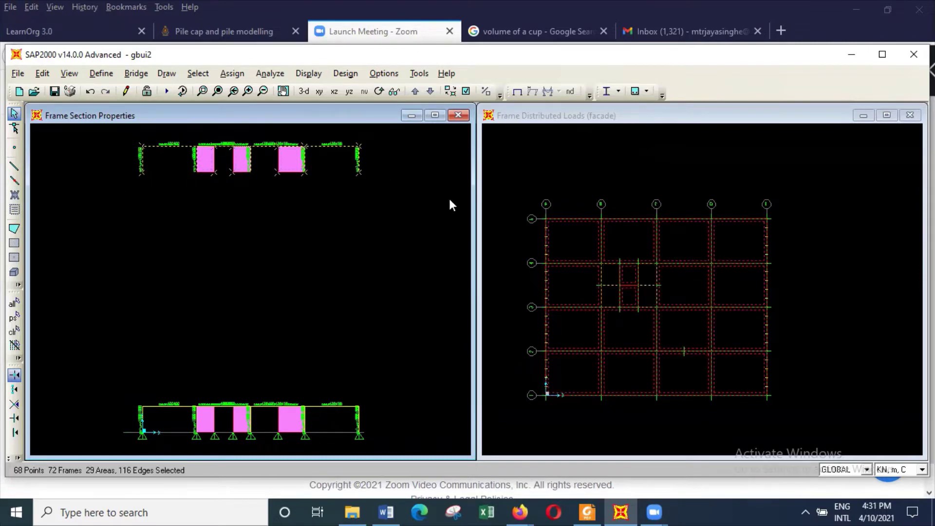
pyautogui.click(44, 73)
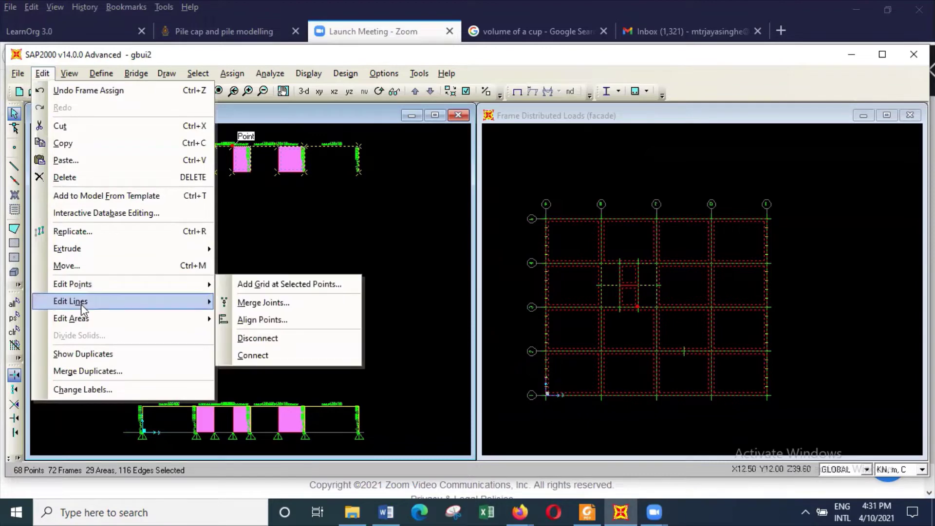
pyautogui.click(97, 232)
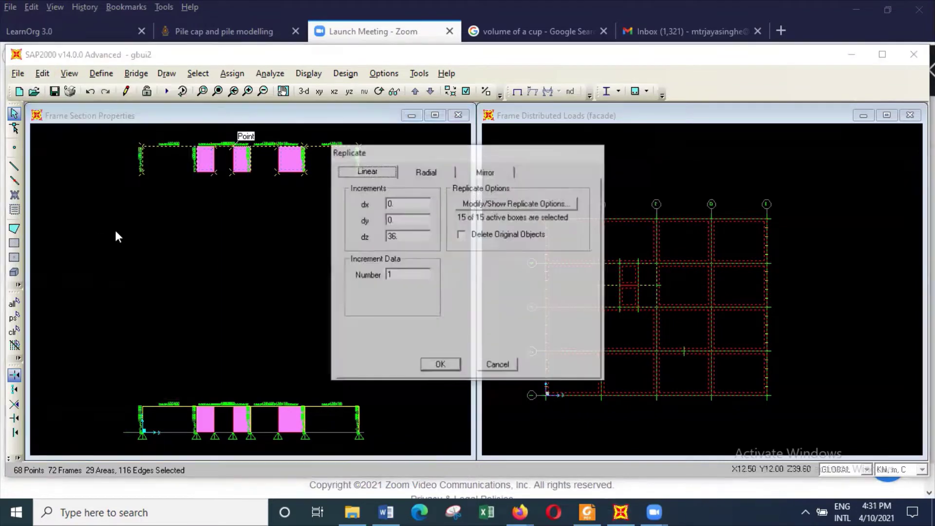
pyautogui.doubleClick(417, 236)
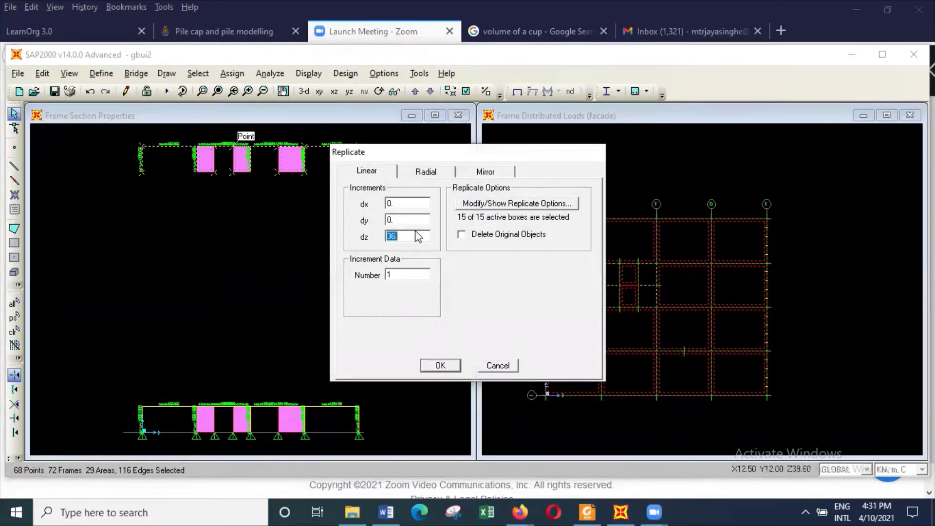
pyautogui.write('3')
pyautogui.press('Tab')
pyautogui.write('9')
pyautogui.click(444, 365)
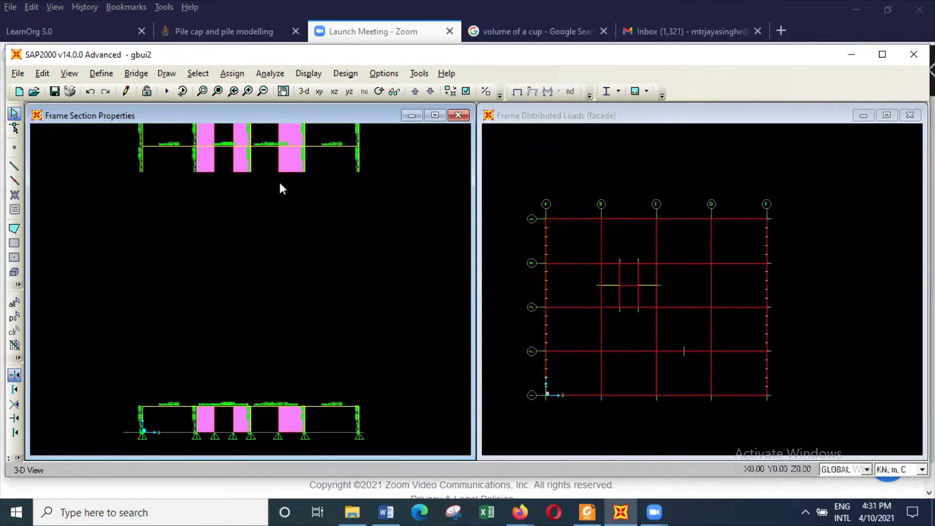
# Replicate the ground storey linearly 9 times with dz 3.6 m to fill the gap below the upper storeys
pyautogui.click(218, 92)
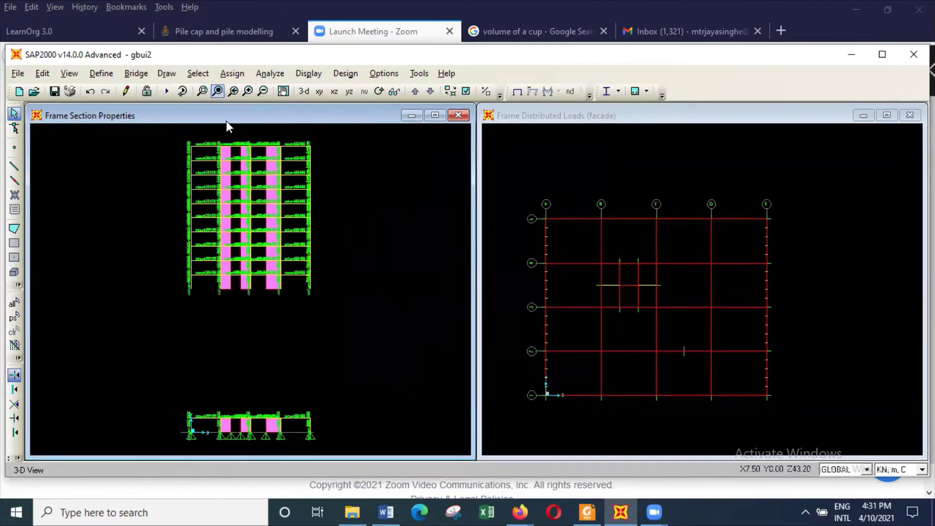
pyautogui.moveTo(346, 422); pyautogui.dragTo(154, 390)
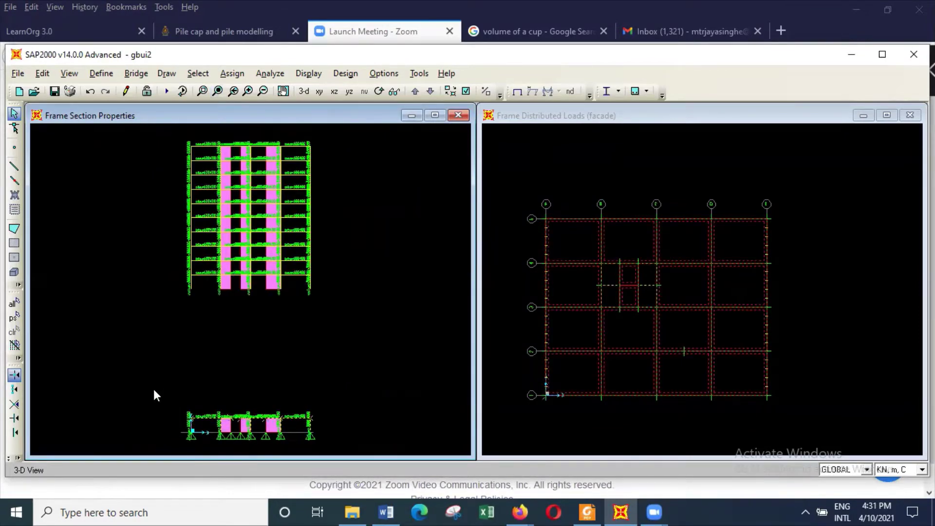
pyautogui.click(42, 74)
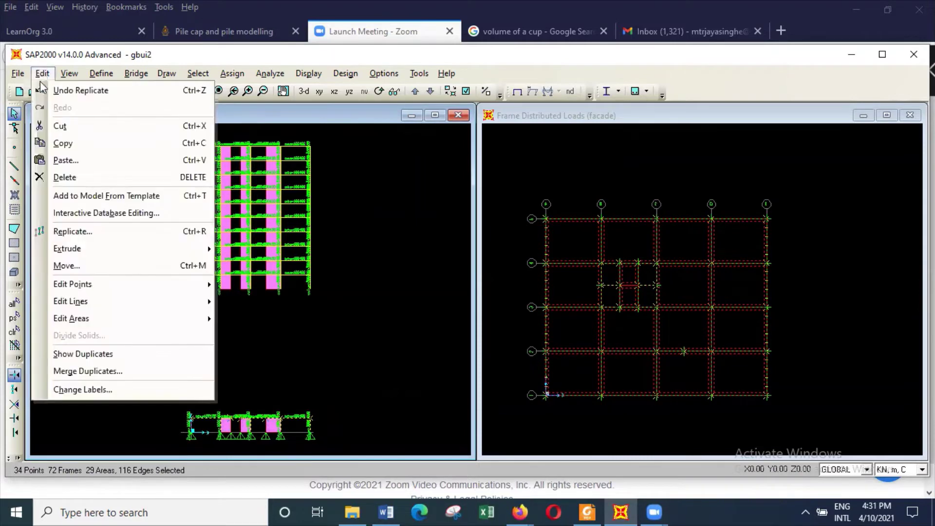
pyautogui.click(83, 232)
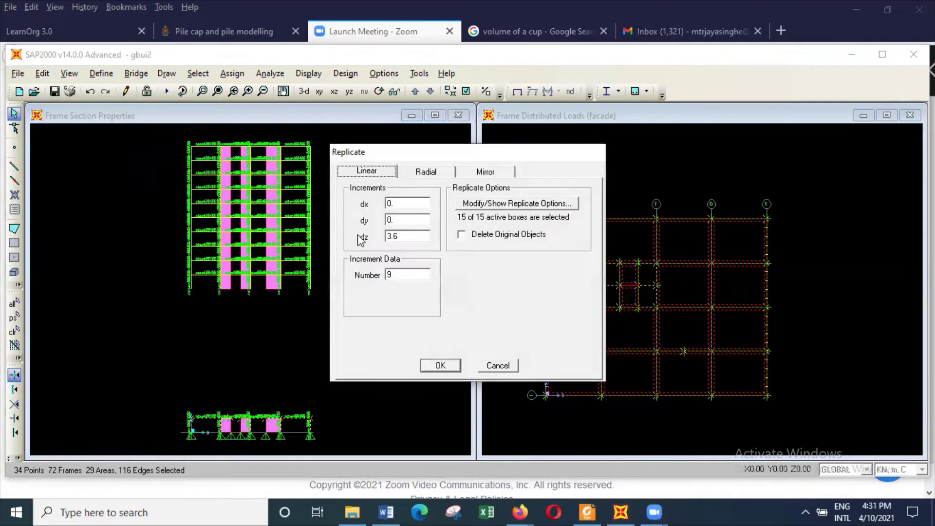
pyautogui.click(441, 365)
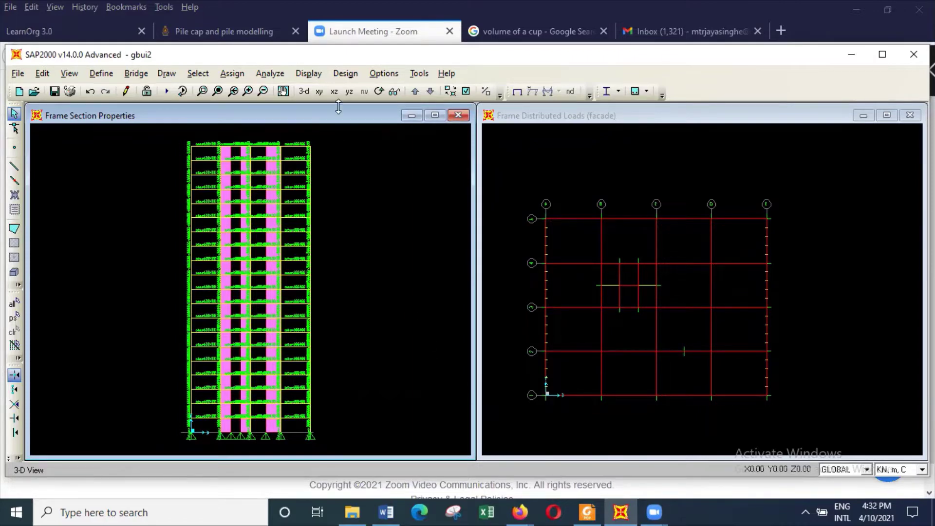
# Show the complete building in the default 3-D perspective and run the analysis
pyautogui.click(304, 92)
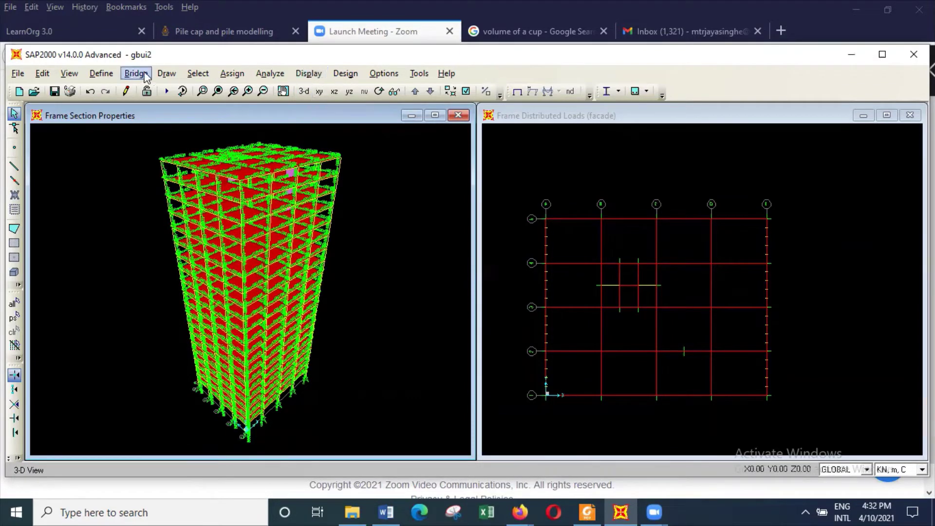
pyautogui.click(232, 74)
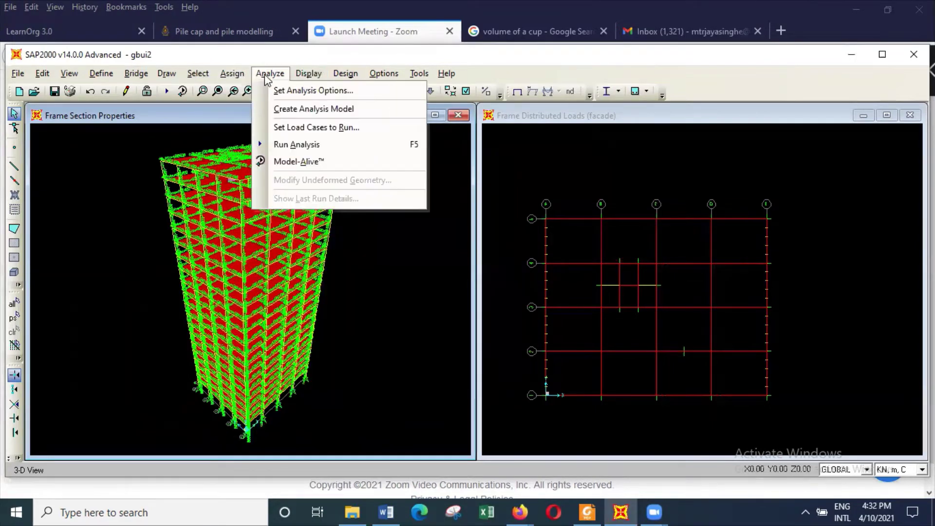
pyautogui.click(267, 77)
pyautogui.click(268, 77)
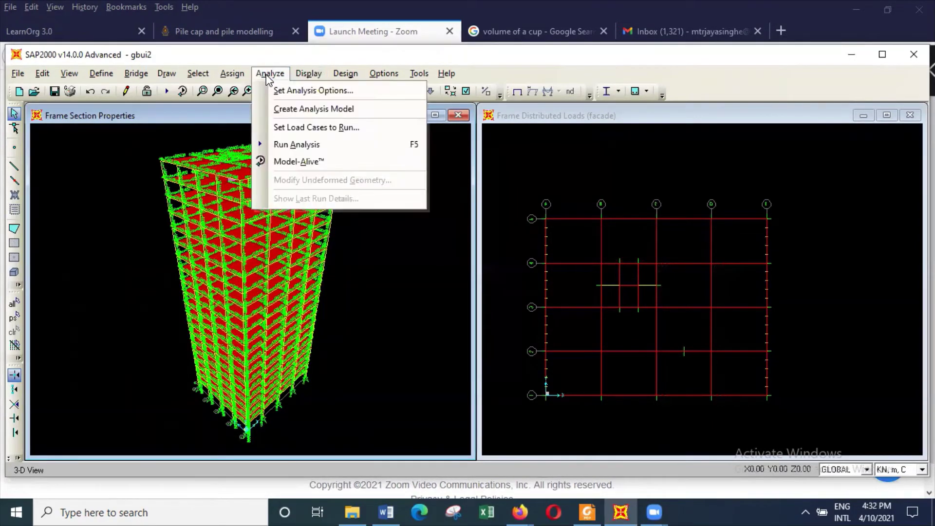
pyautogui.click(302, 144)
pyautogui.click(645, 334)
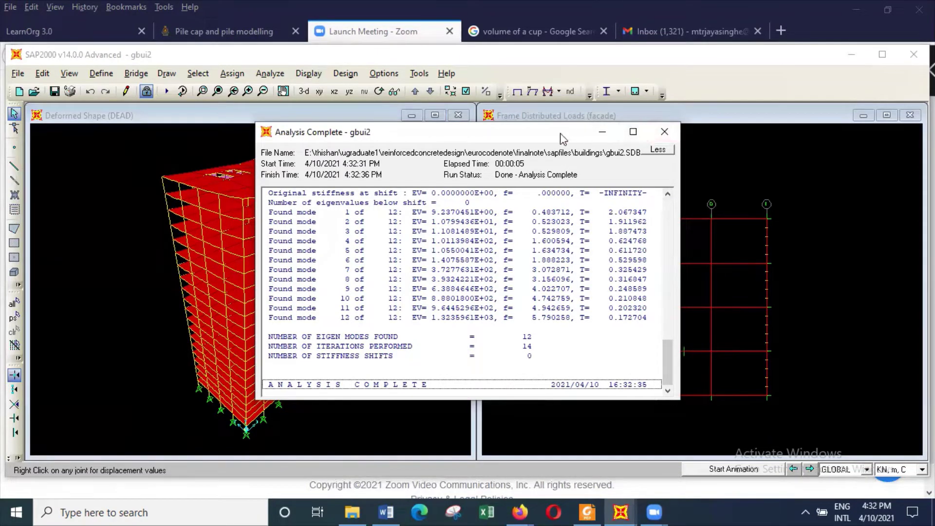
# Check the modal periods in the analysis report, close it and show the undeformed shape in the plan view
pyautogui.moveTo(560, 133); pyautogui.dragTo(366, 117)
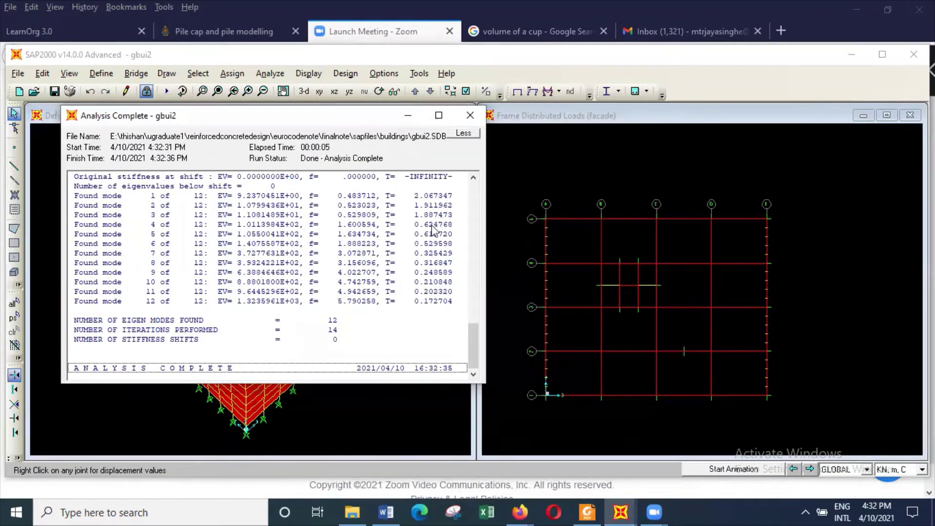
pyautogui.click(706, 119)
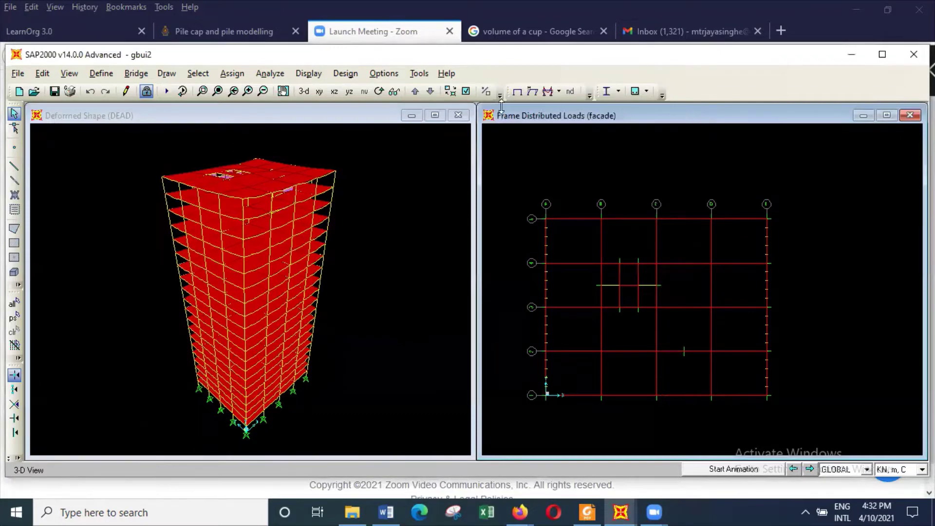
pyautogui.click(309, 74)
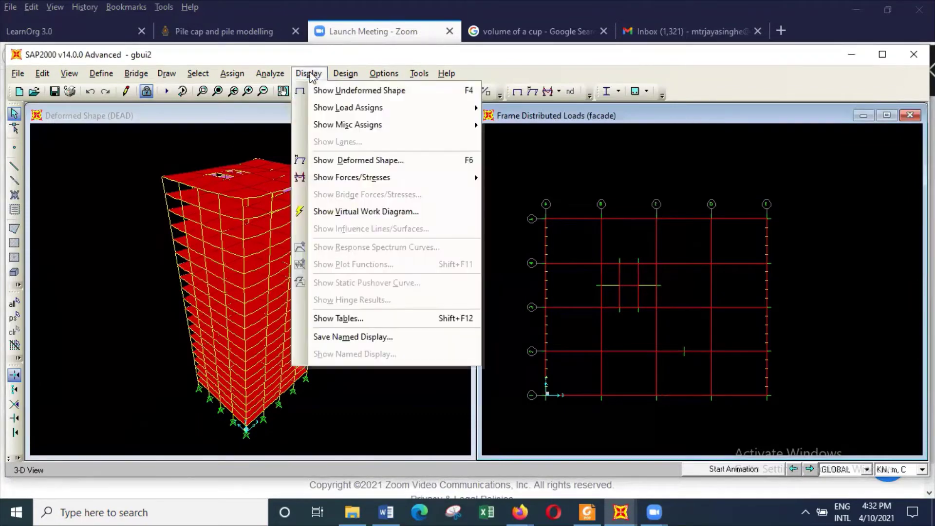
pyautogui.click(340, 91)
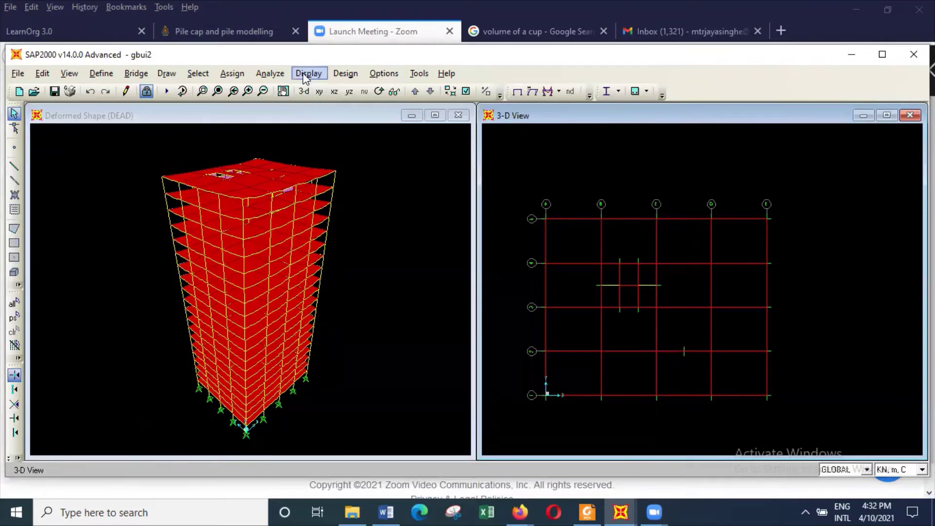
# Set the plan view to the X-Y plane at Z = 72
pyautogui.click(69, 73)
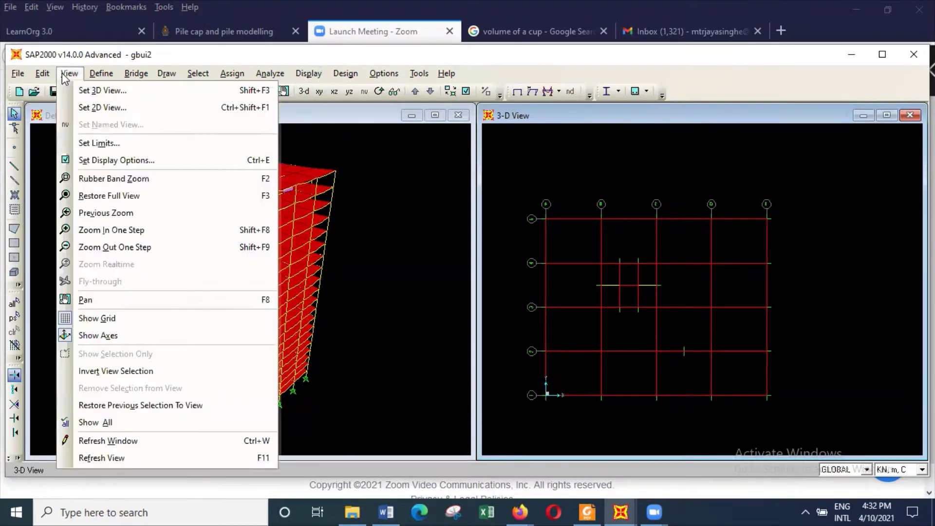
pyautogui.click(99, 107)
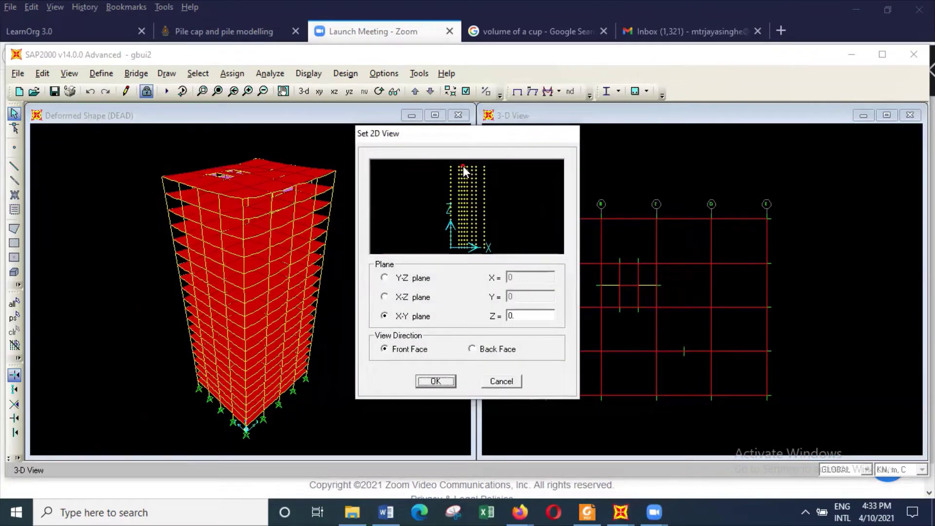
pyautogui.press('BackSpace')
pyautogui.write('72')
pyautogui.click(451, 383)
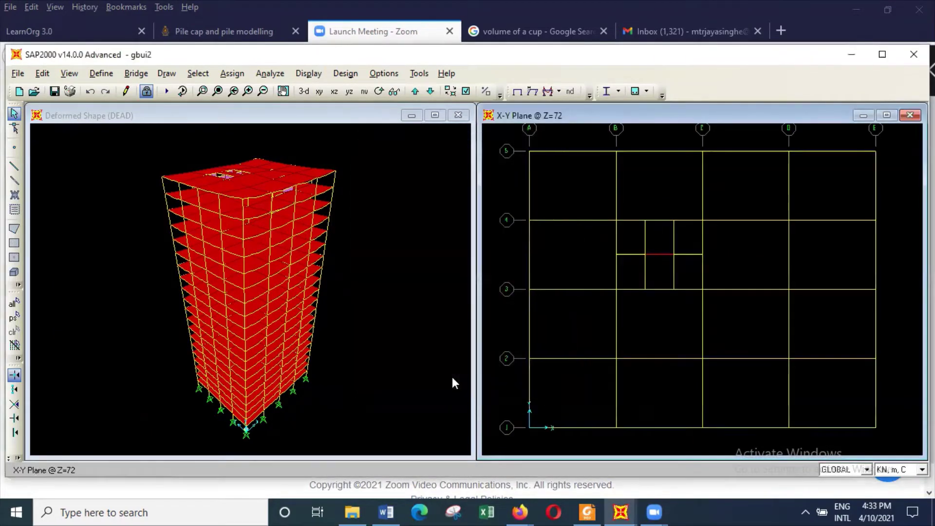
# Display the MODAL deformed shape for mode 1 in the Z = 72 plan and start its animation
pyautogui.click(309, 74)
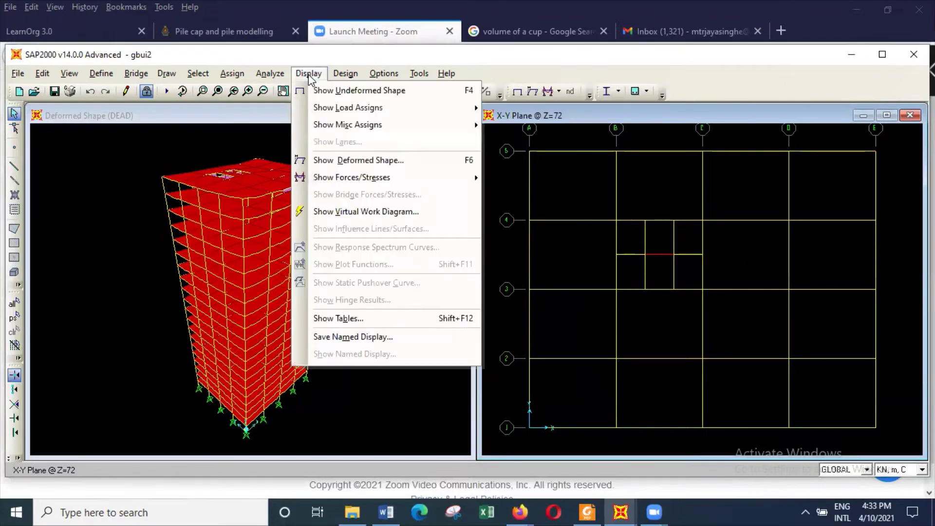
pyautogui.moveTo(368, 182)
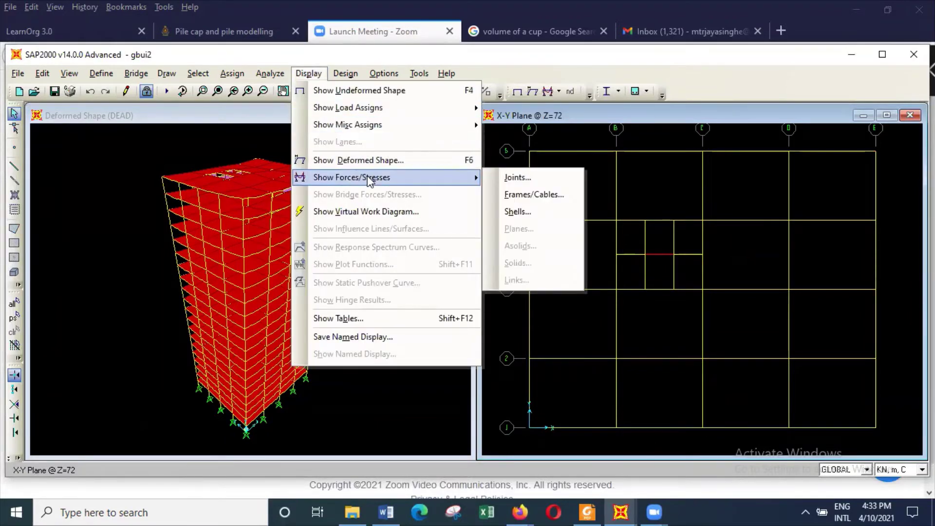
pyautogui.click(388, 160)
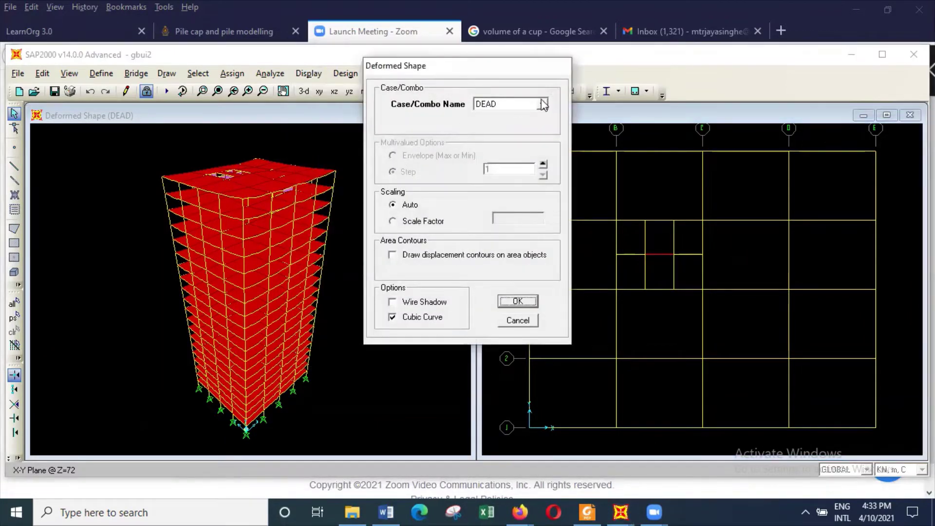
pyautogui.click(543, 103)
pyautogui.click(525, 122)
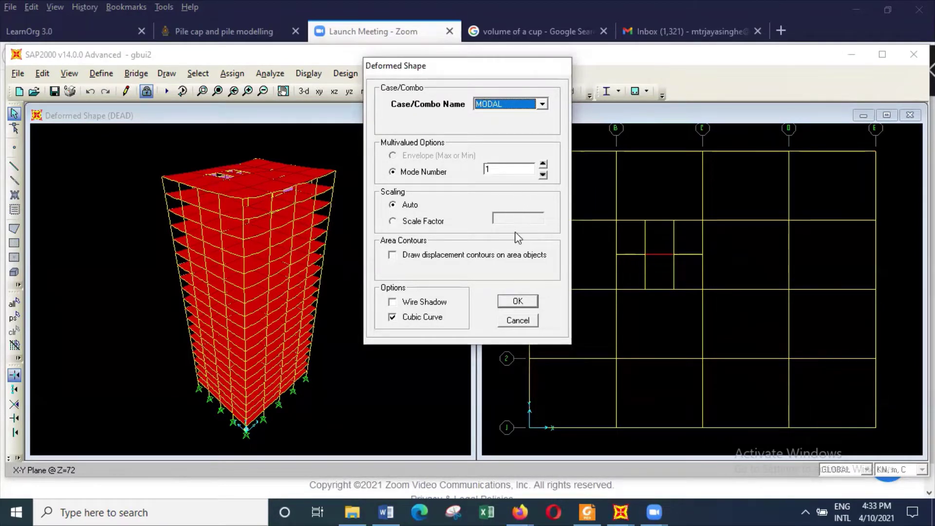
pyautogui.click(531, 305)
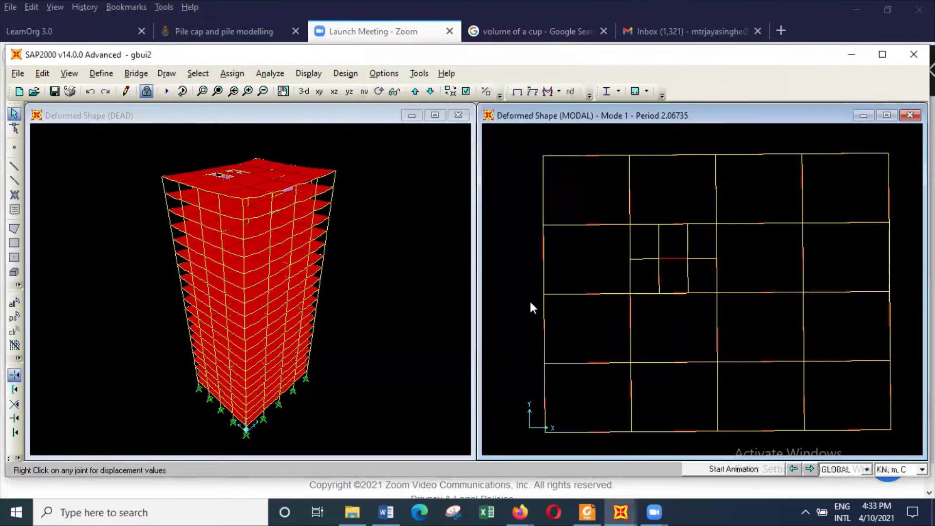
pyautogui.click(750, 469)
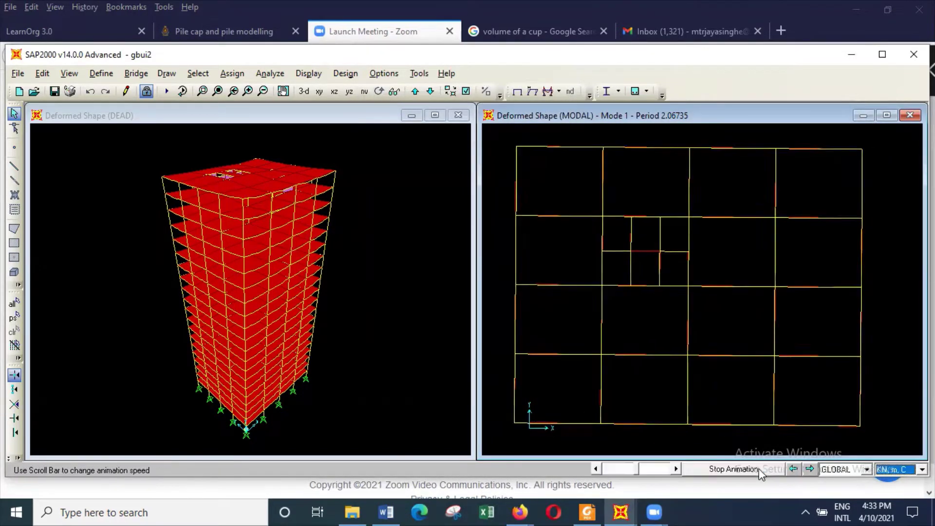
# Step through the animated mode shapes 2 and 3, stop the animation and return to mode 1
pyautogui.click(810, 469)
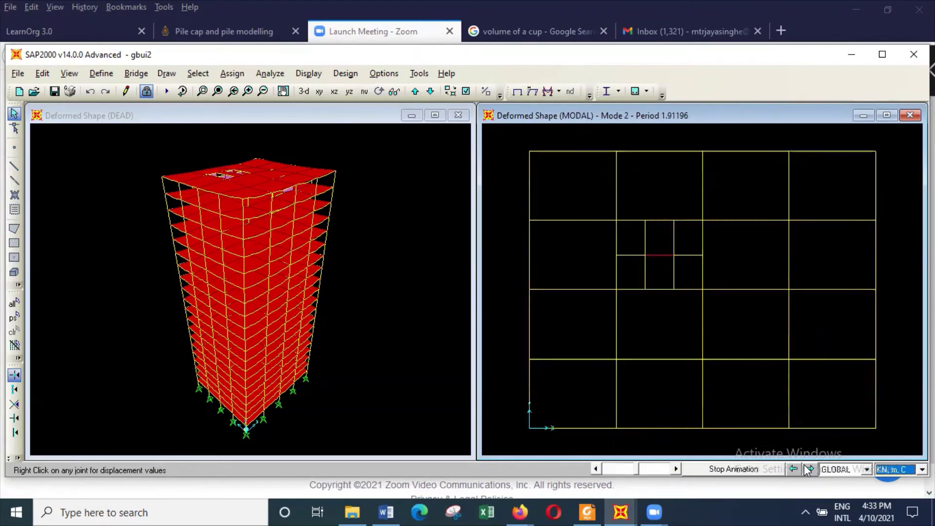
pyautogui.click(765, 468)
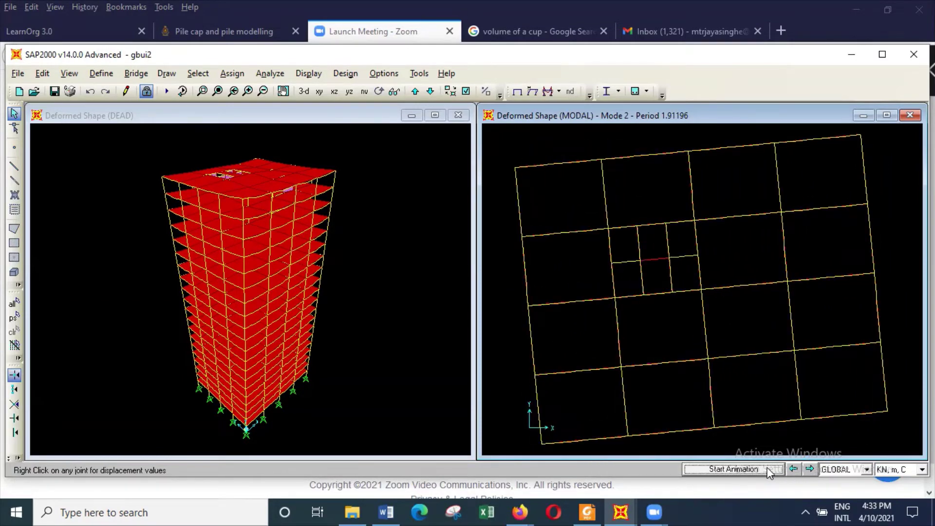
pyautogui.click(810, 468)
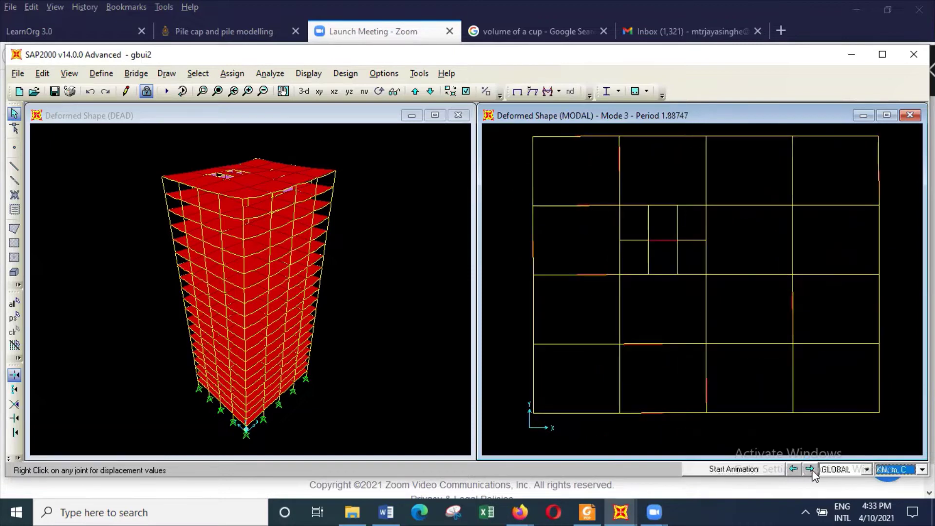
pyautogui.click(748, 473)
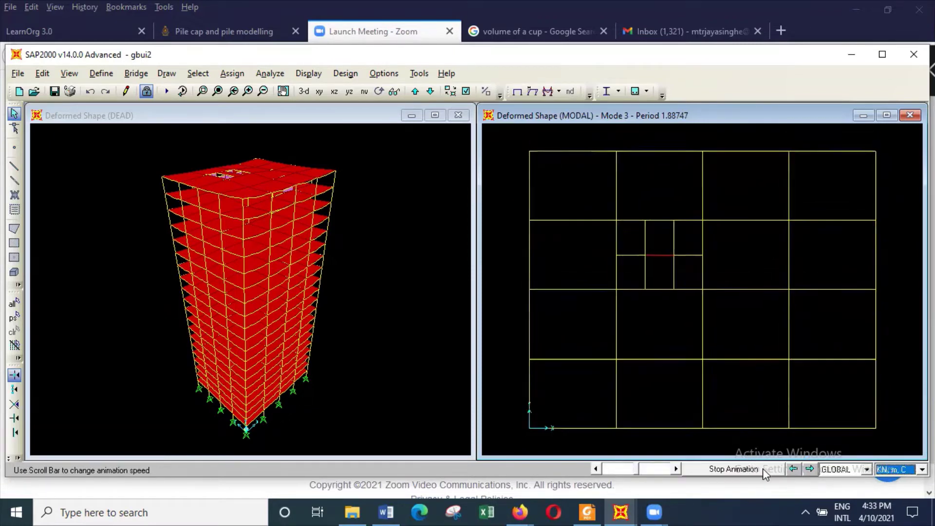
pyautogui.click(762, 469)
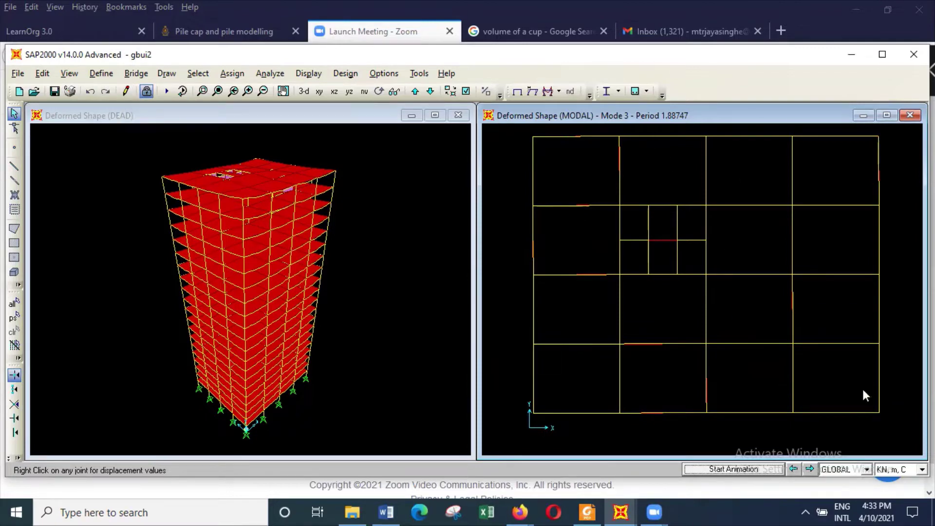
pyautogui.click(794, 468)
pyautogui.click(794, 468)
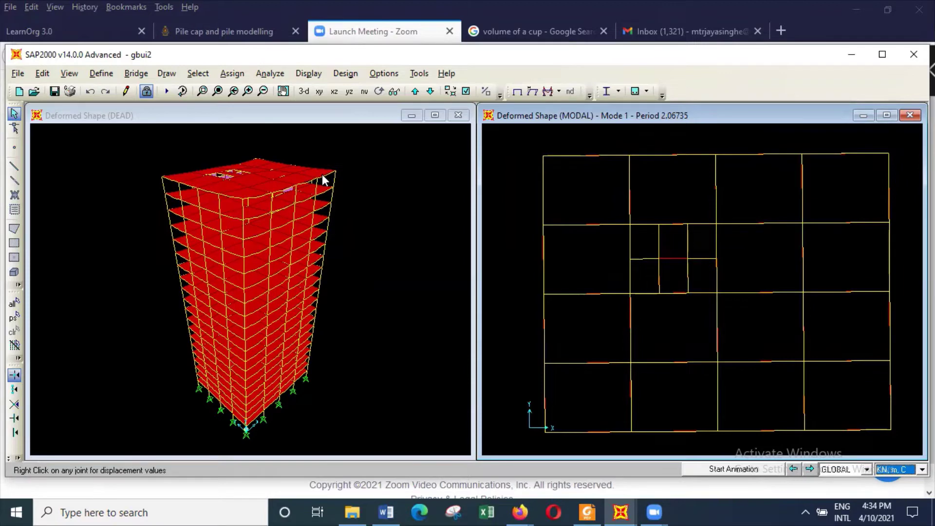
# Unlock the model, deleting its results, and change the facade load multiplier in the mass source to 0.75
pyautogui.click(149, 89)
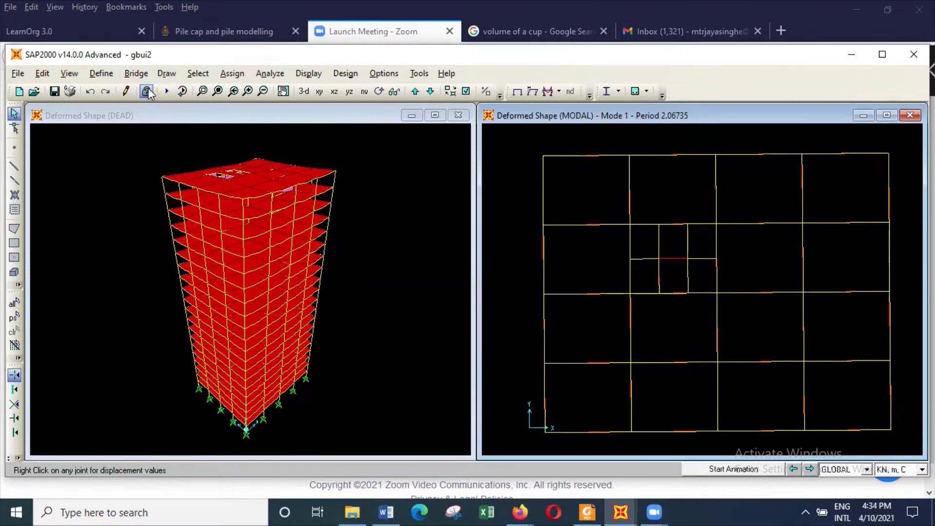
pyautogui.click(500, 306)
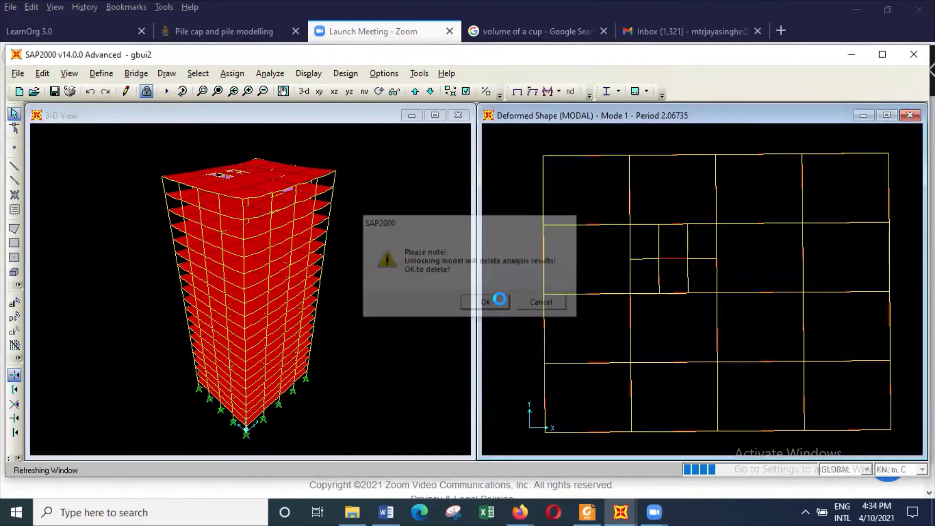
pyautogui.click(108, 75)
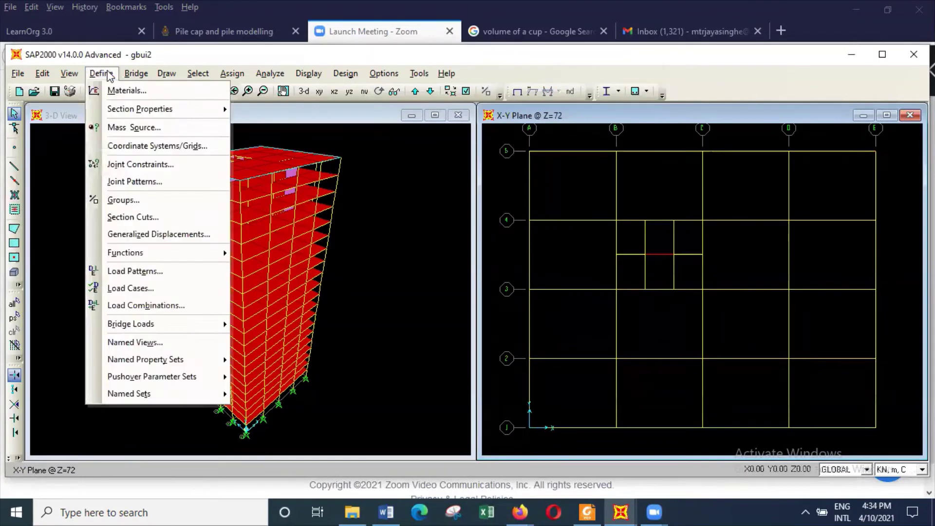
pyautogui.click(131, 131)
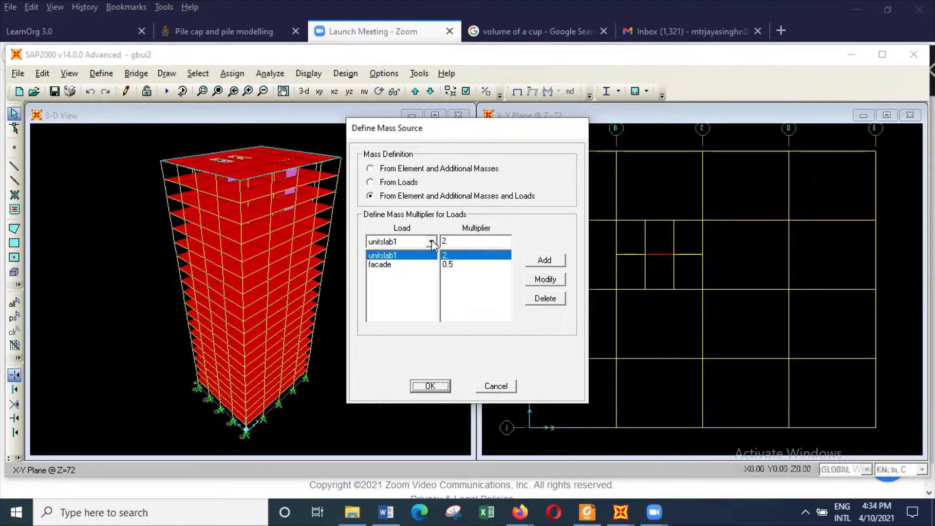
pyautogui.click(459, 259)
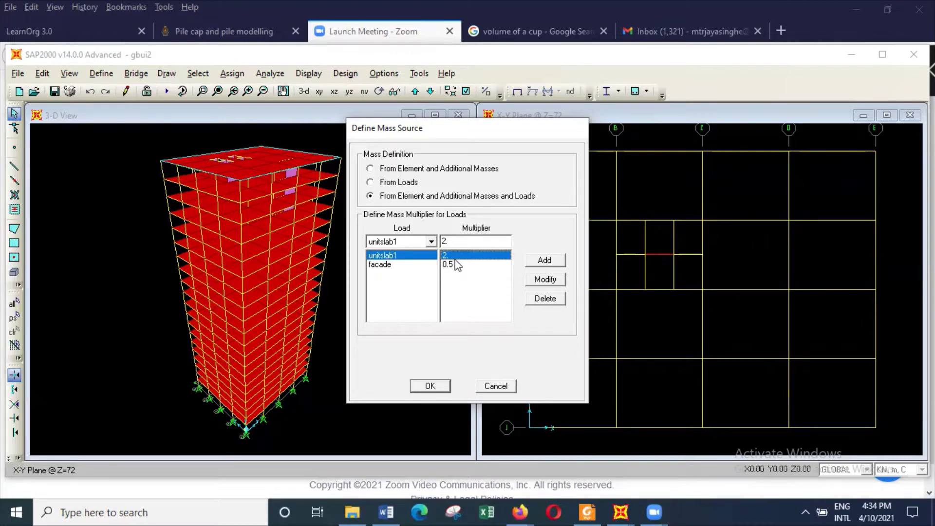
pyautogui.click(457, 266)
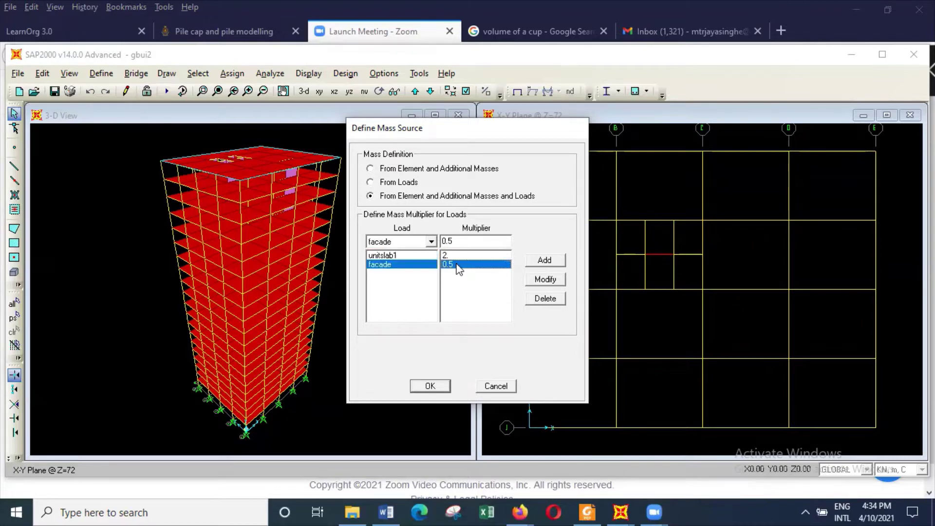
pyautogui.doubleClick(448, 240)
pyautogui.click(448, 240)
pyautogui.write('7')
pyautogui.click(547, 279)
# Change the unitslab1 load multiplier to 2.1 and accept the mass source definition
pyautogui.click(462, 255)
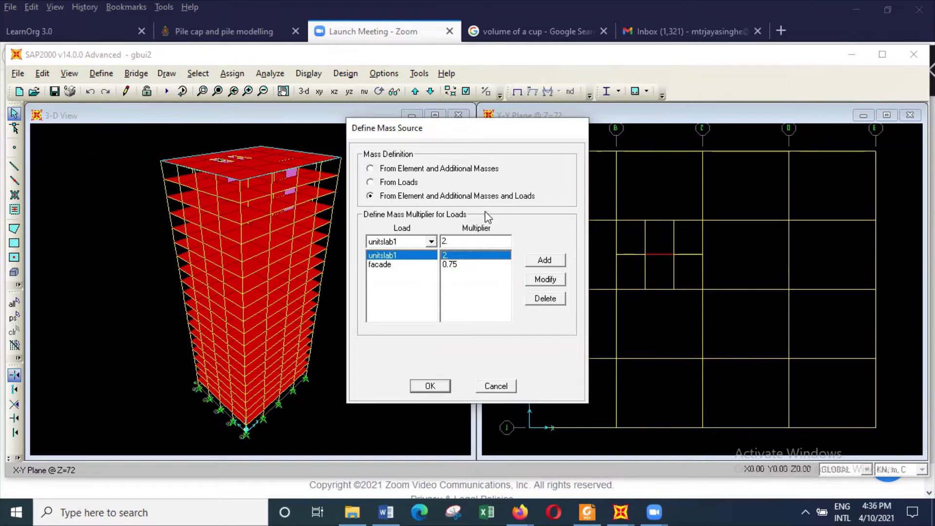
pyautogui.doubleClick(460, 239)
pyautogui.click(549, 280)
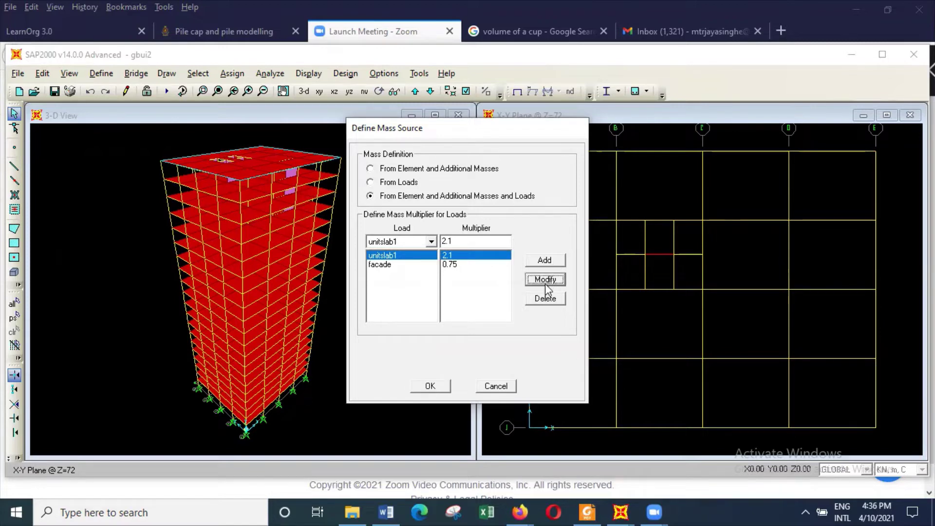
pyautogui.click(447, 387)
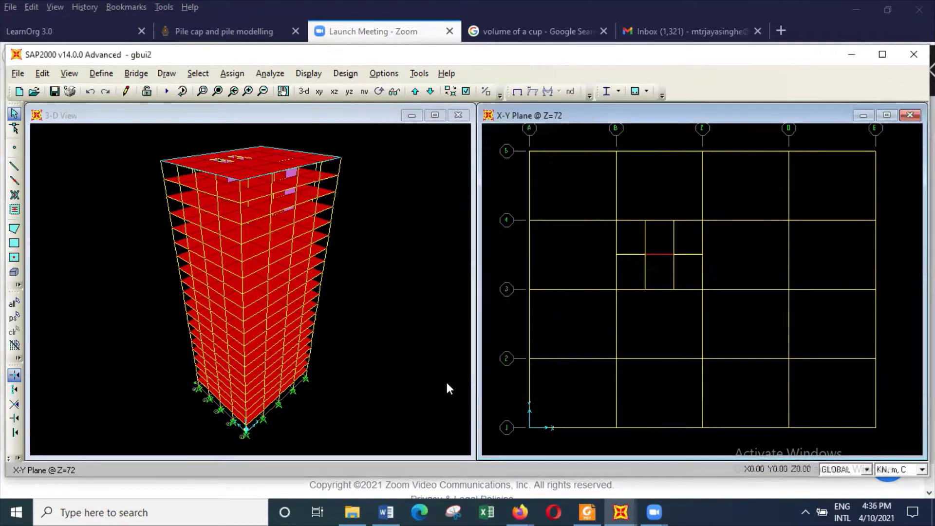
# Rerun the analysis with the revised mass source, review the modal periods and close the report
pyautogui.click(272, 74)
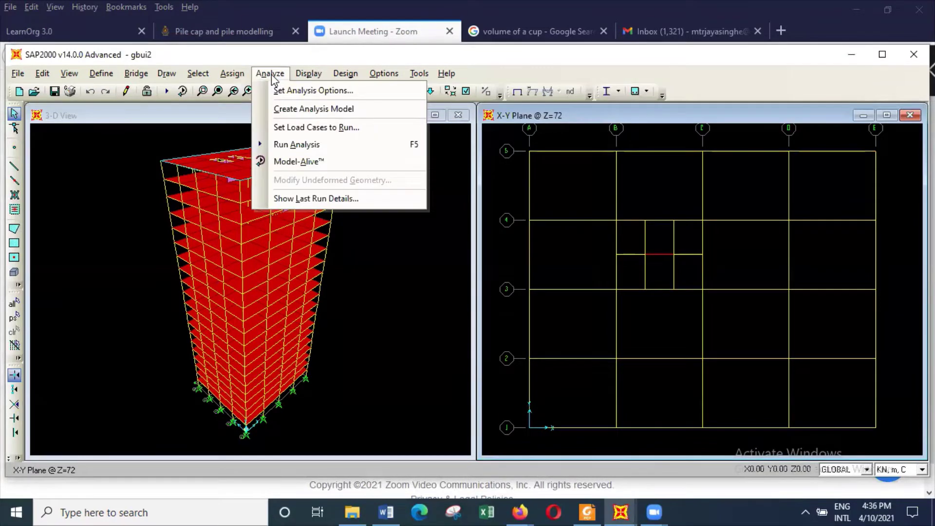
pyautogui.click(312, 142)
pyautogui.click(624, 334)
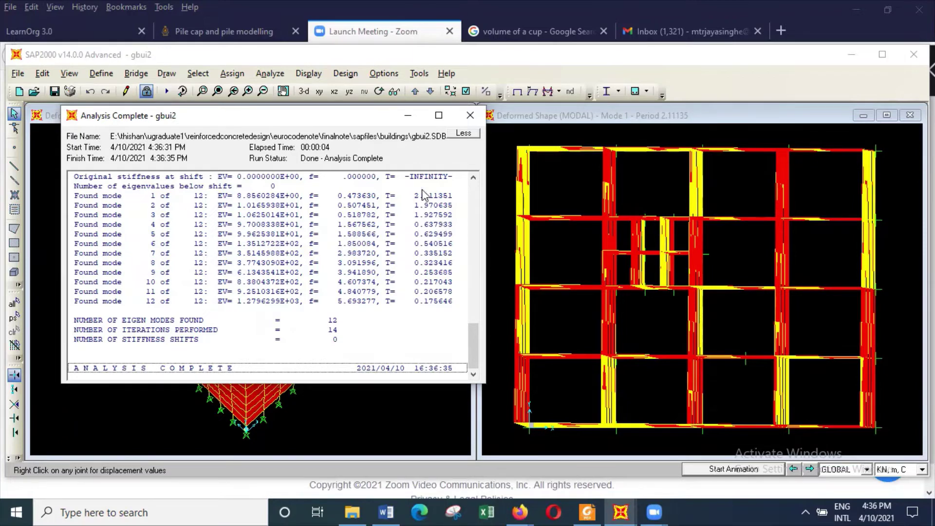
pyautogui.click(470, 115)
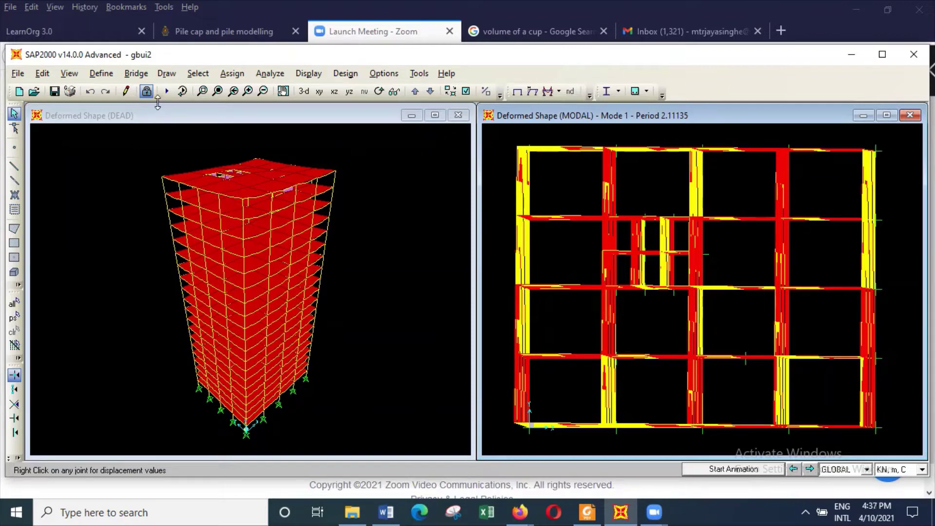
# Unlock the model, deleting its analysis results, and open the frame section definitions
pyautogui.click(146, 91)
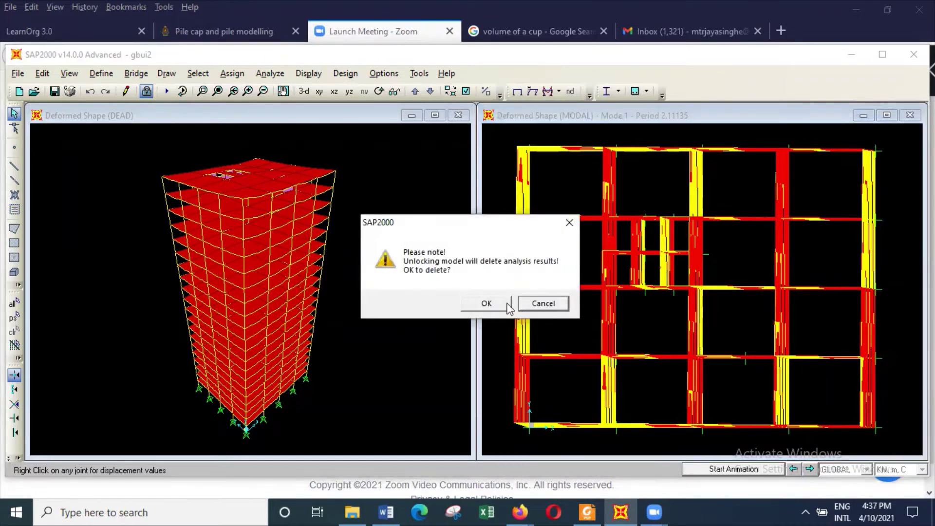
pyautogui.click(497, 303)
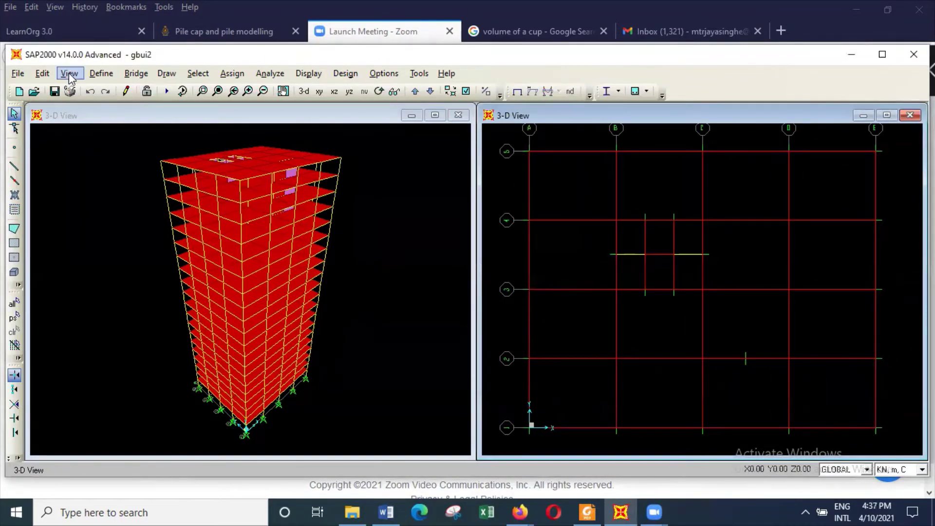
pyautogui.click(101, 73)
pyautogui.moveTo(142, 109)
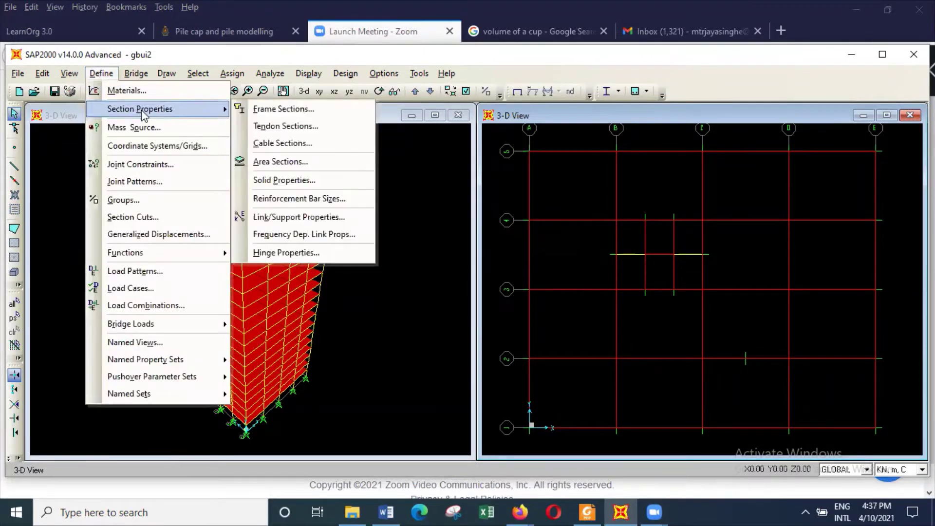
pyautogui.click(352, 109)
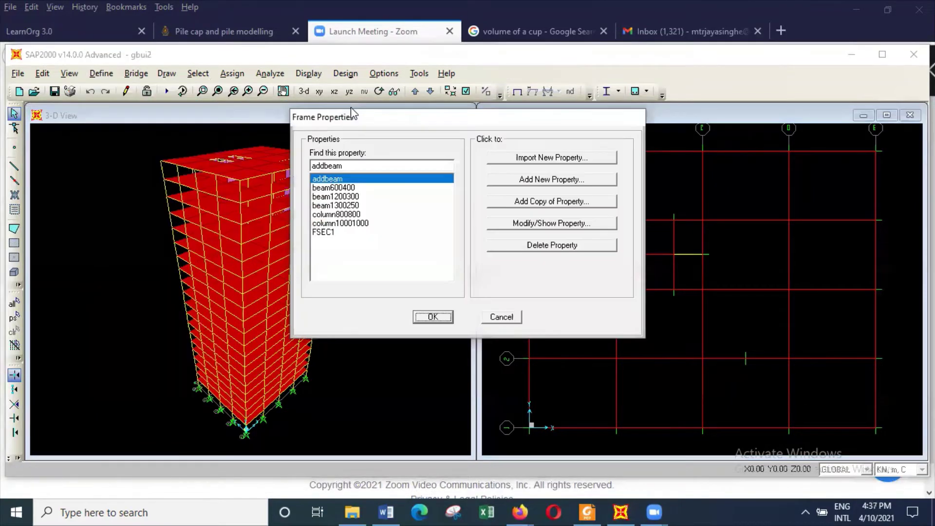
# Rename the column10001000 frame section as column900900
pyautogui.click(388, 223)
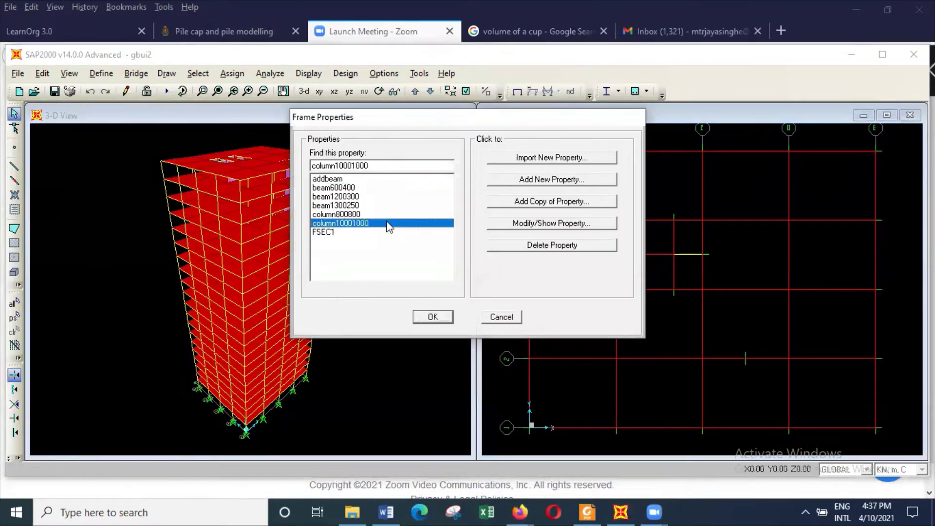
pyautogui.click(584, 223)
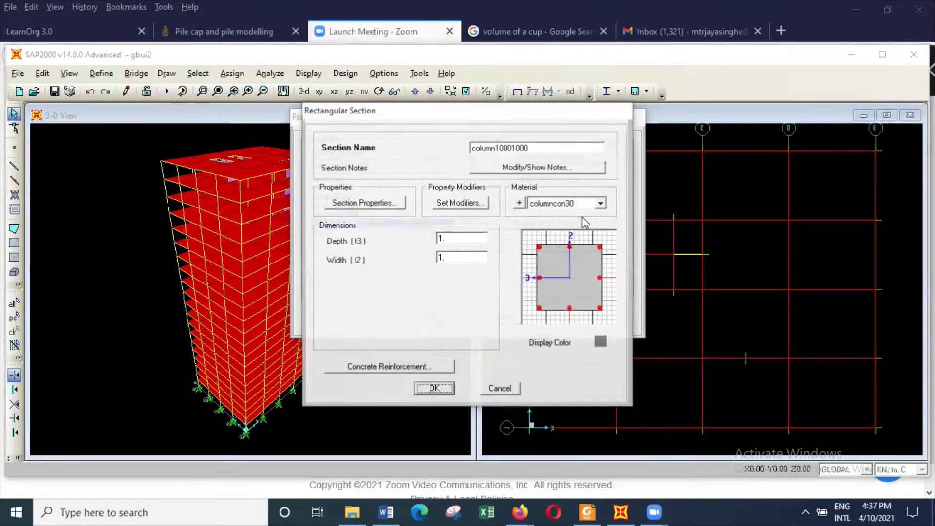
pyautogui.click(506, 150)
pyautogui.press('BackSpace')
pyautogui.press('BackSpace')
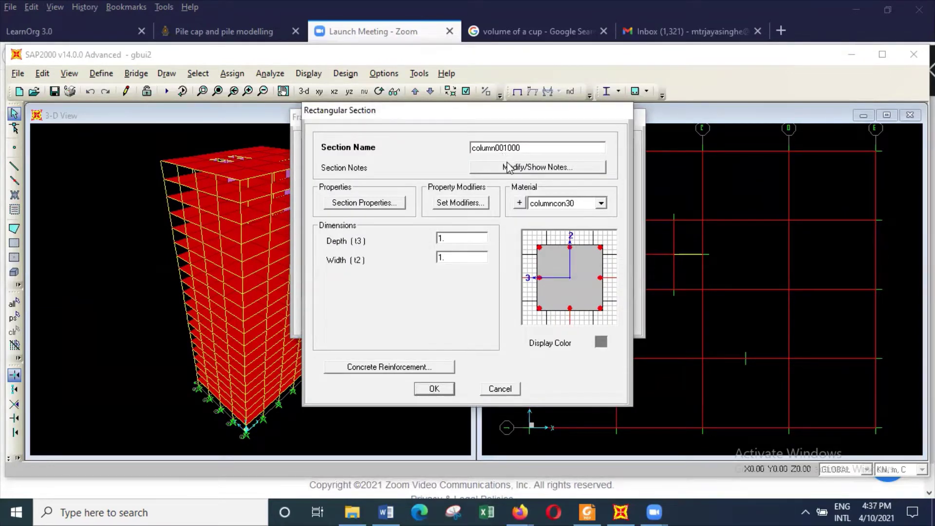
pyautogui.write('9')
pyautogui.click(517, 147)
pyautogui.press('BackSpace')
pyautogui.press('BackSpace')
pyautogui.write('9')
# Set the column900900 section's depth and width to 0.9 m and accept the section
pyautogui.doubleClick(454, 239)
pyautogui.write('.9')
pyautogui.doubleClick(462, 255)
pyautogui.write('.9')
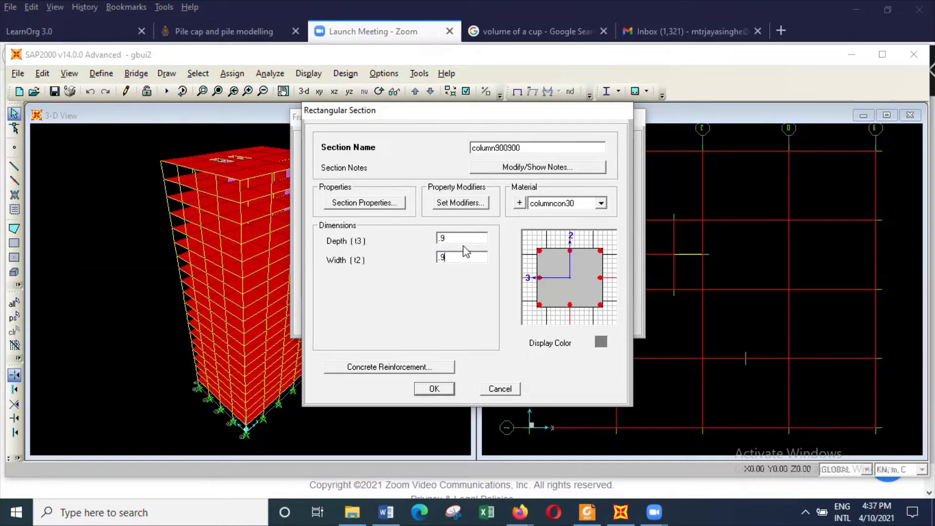
pyautogui.click(434, 388)
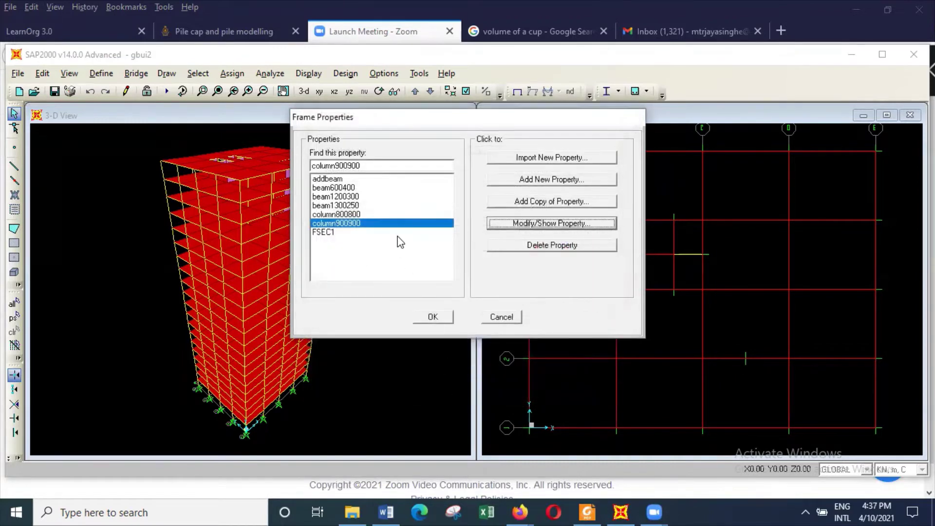
# Rename the column800800 frame section as column700700
pyautogui.click(392, 215)
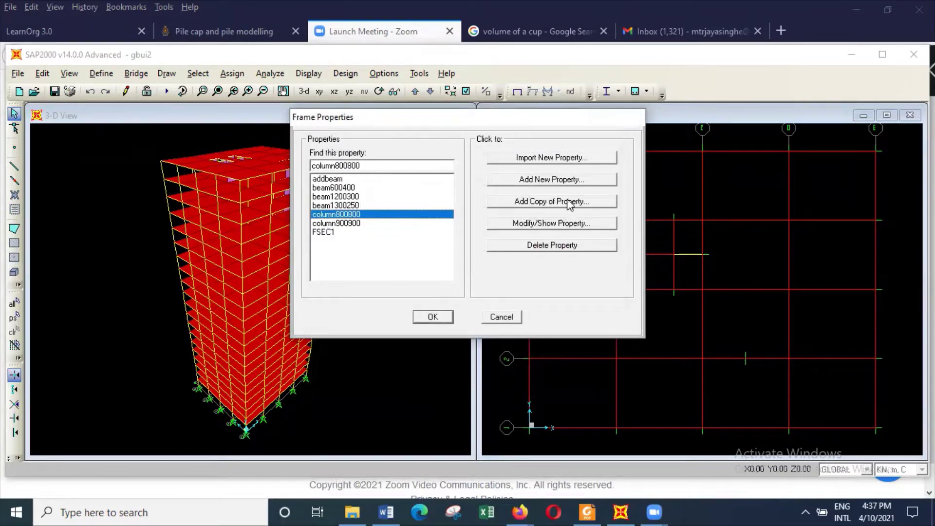
pyautogui.click(578, 225)
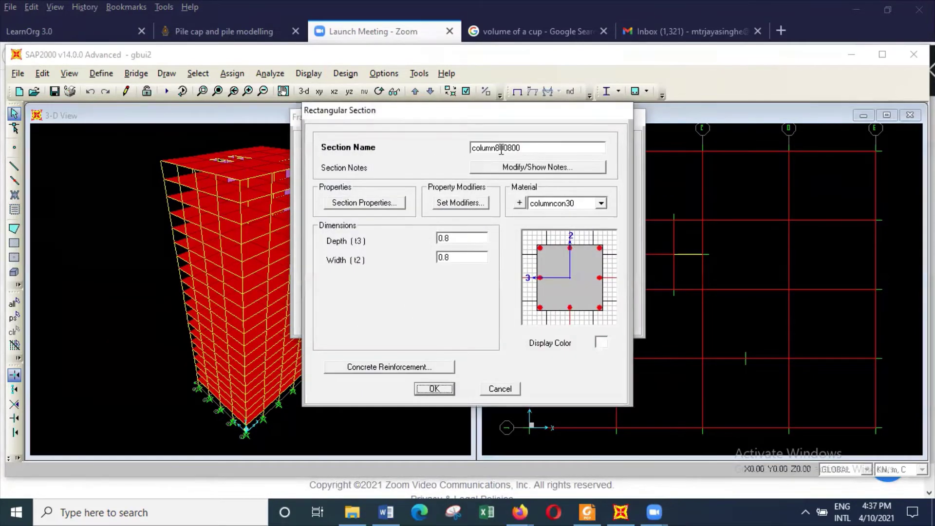
pyautogui.click(499, 149)
pyautogui.write('7')
pyautogui.moveTo(512, 148); pyautogui.dragTo(508, 148)
pyautogui.write('7')
# Set the column700700 section's depth and width to 0.7 m and accept the frame section changes
pyautogui.doubleClick(455, 238)
pyautogui.moveTo(452, 238); pyautogui.dragTo(446, 238)
pyautogui.write('7')
pyautogui.doubleClick(454, 256)
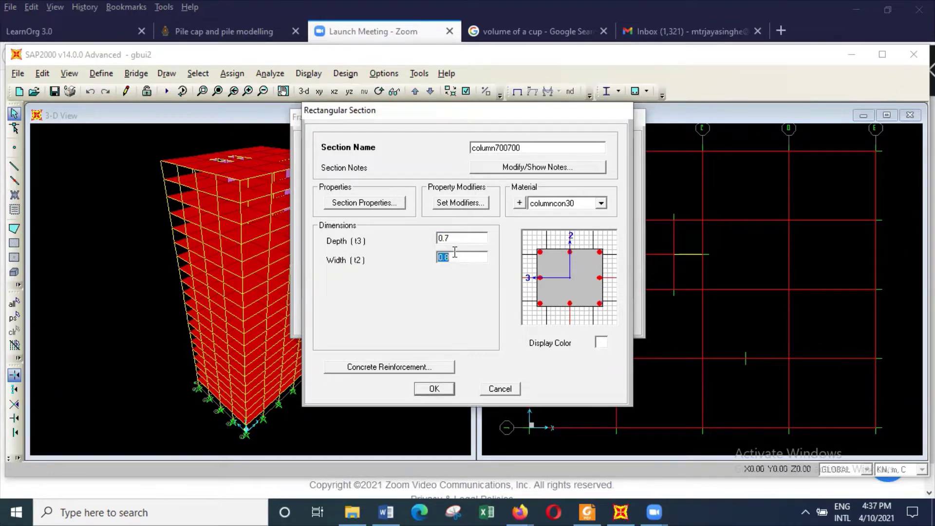
pyautogui.click(455, 256)
pyautogui.moveTo(452, 257); pyautogui.dragTo(446, 256)
pyautogui.write('7')
pyautogui.click(441, 389)
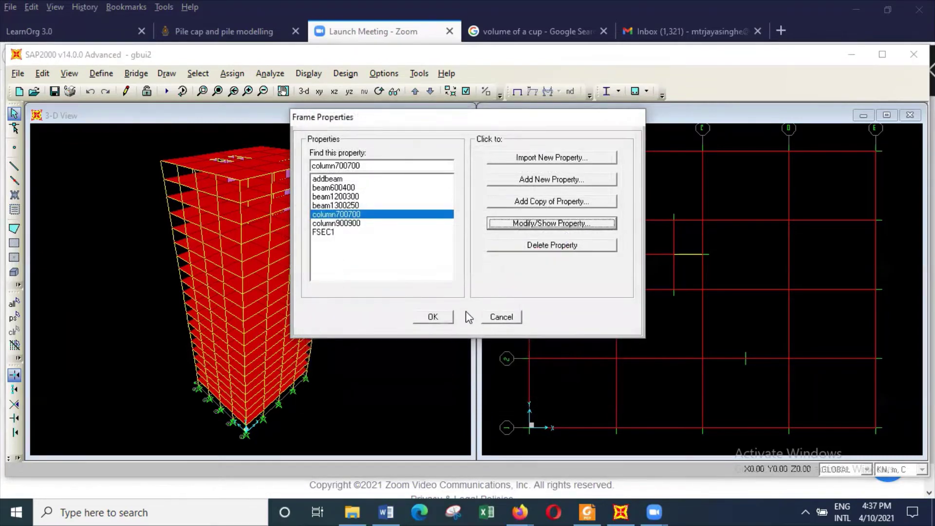
pyautogui.click(451, 318)
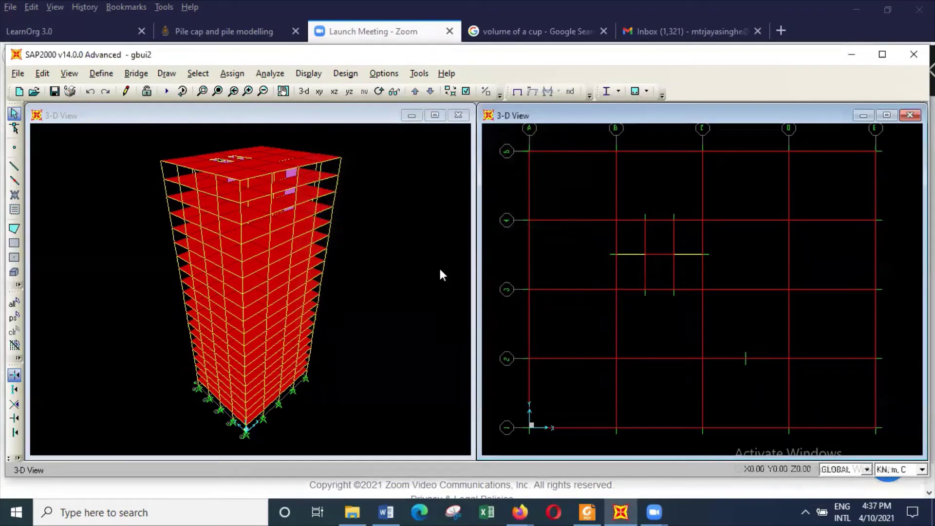
# Rerun all load cases with the reduced column sections, review the modal periods and close the report
pyautogui.click(281, 76)
pyautogui.click(306, 146)
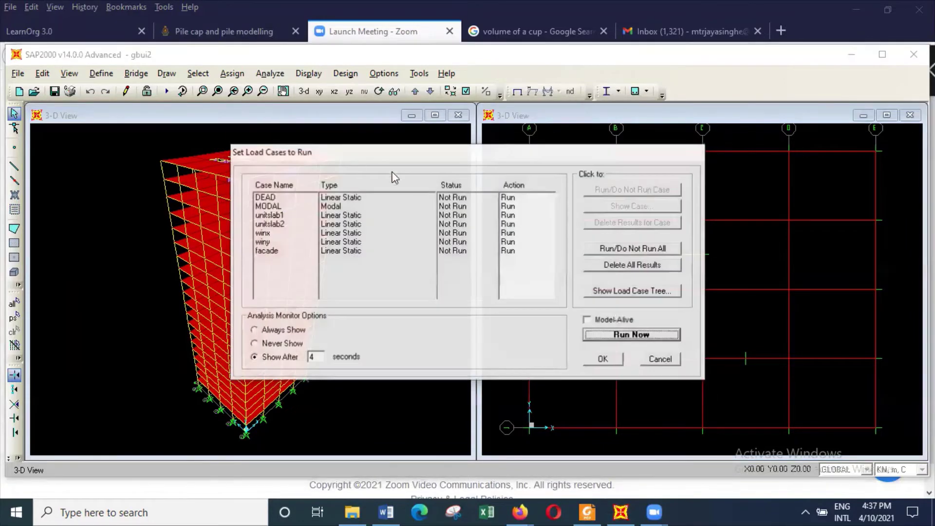
pyautogui.click(647, 335)
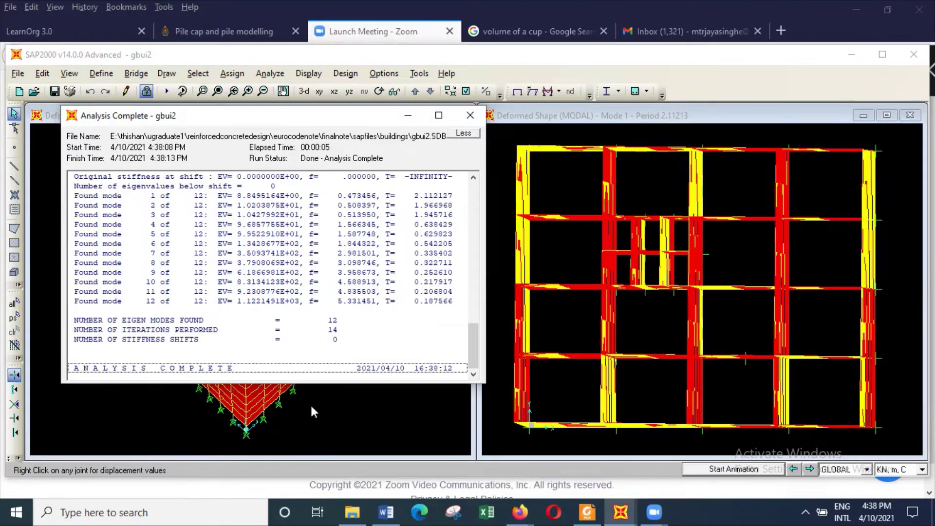
pyautogui.click(470, 115)
# Unlock the model again, discarding the latest results, and reopen the frame section definitions
pyautogui.click(147, 91)
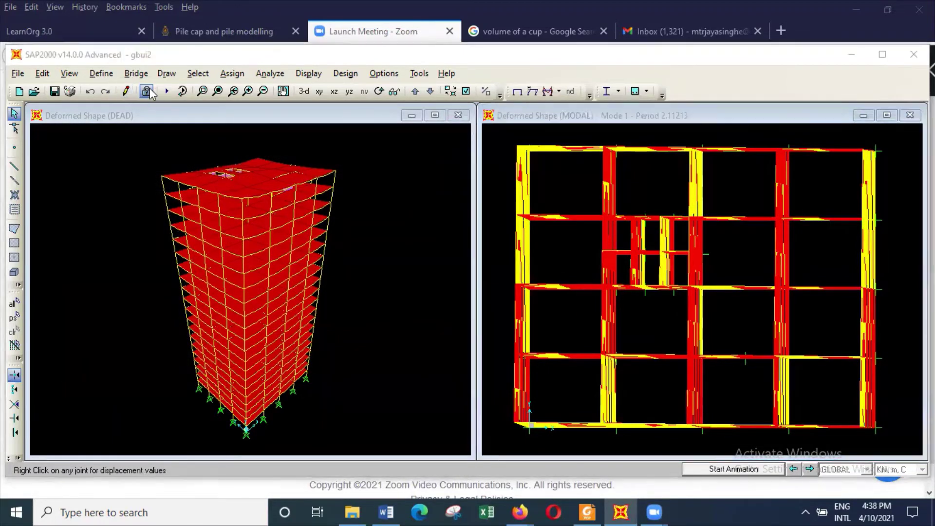
pyautogui.click(489, 303)
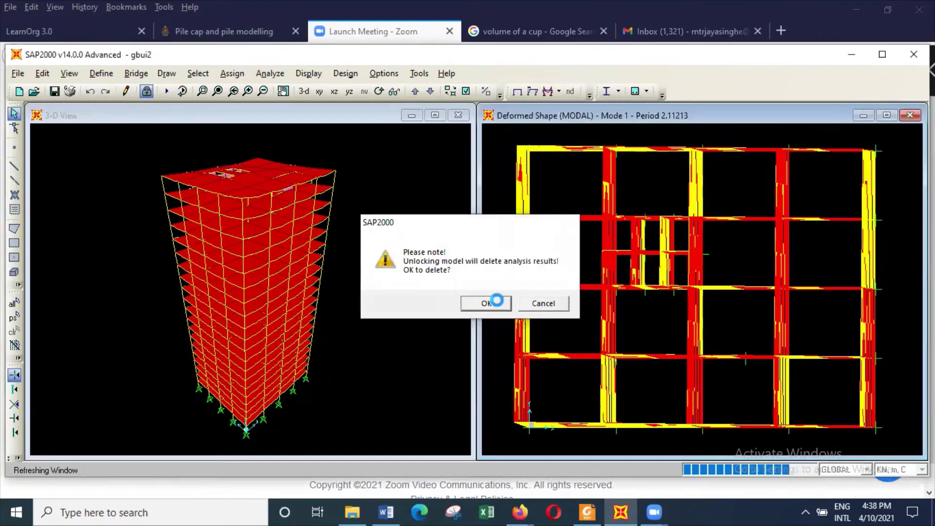
pyautogui.click(100, 73)
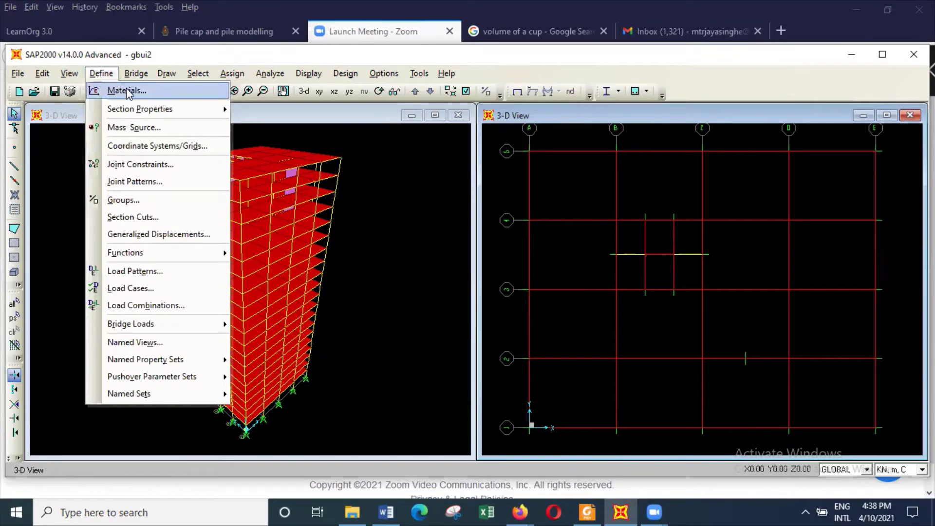
pyautogui.moveTo(222, 117)
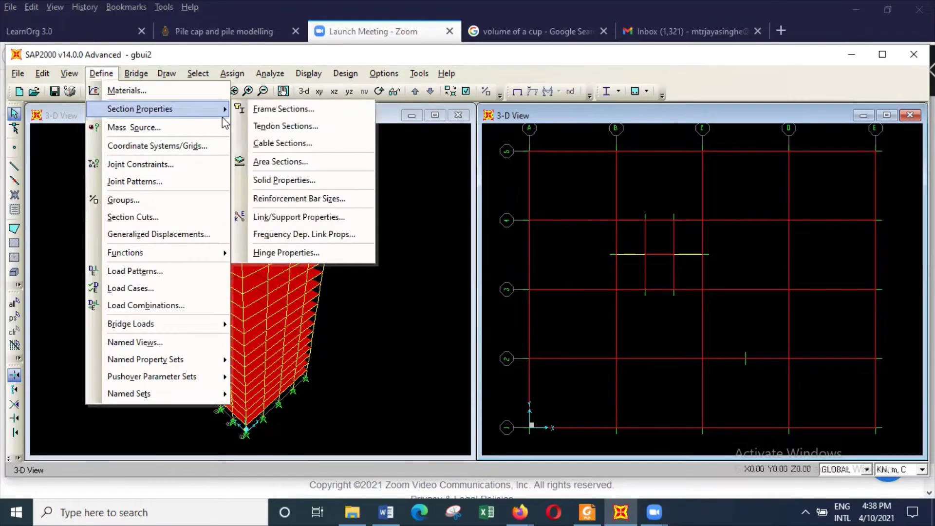
pyautogui.click(307, 110)
# Check the dimensions and material of the column900900 and column700700 sections
pyautogui.click(365, 223)
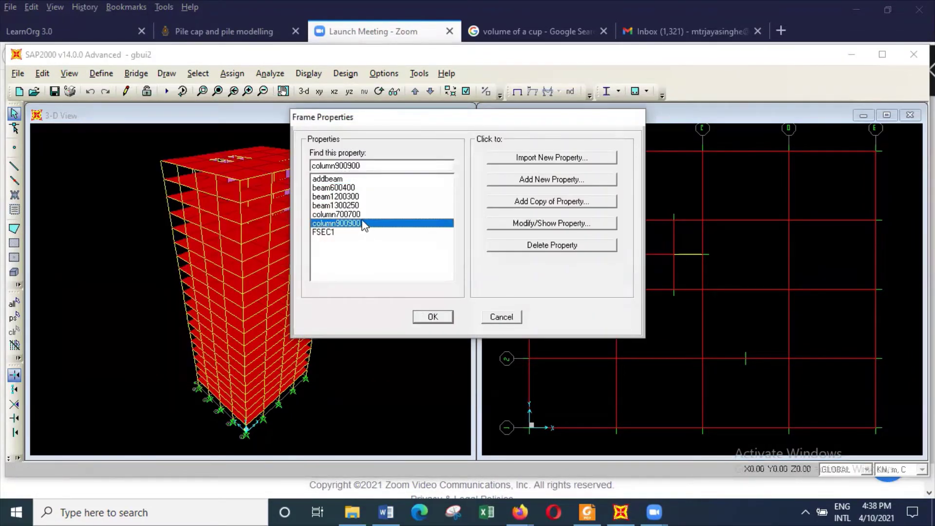
pyautogui.click(577, 225)
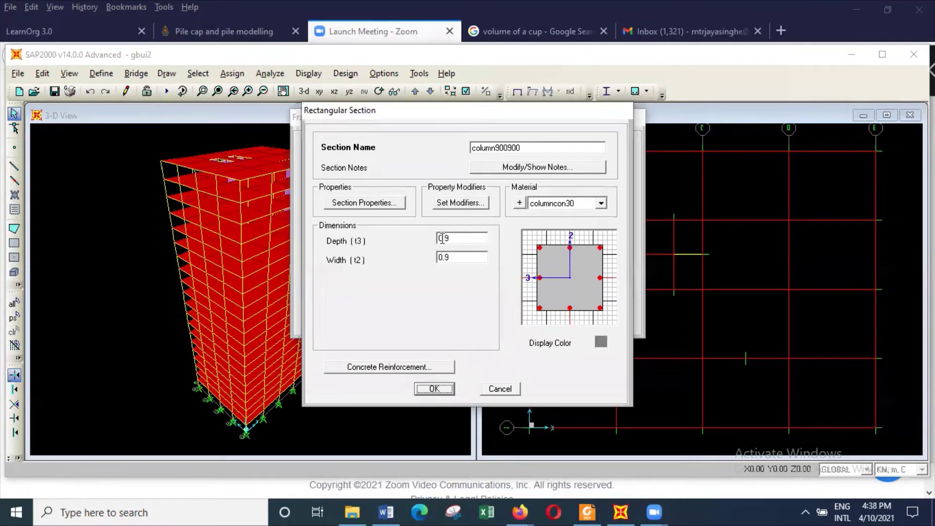
pyautogui.click(440, 390)
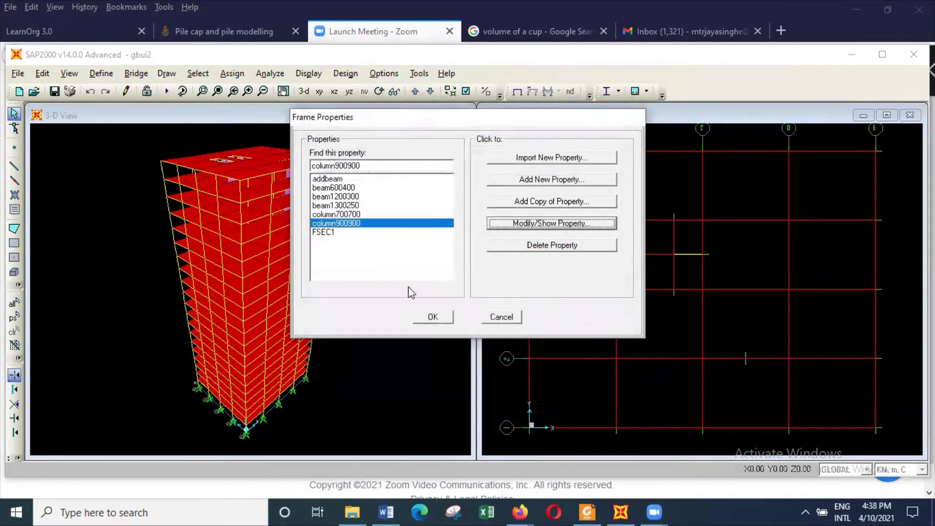
pyautogui.click(375, 215)
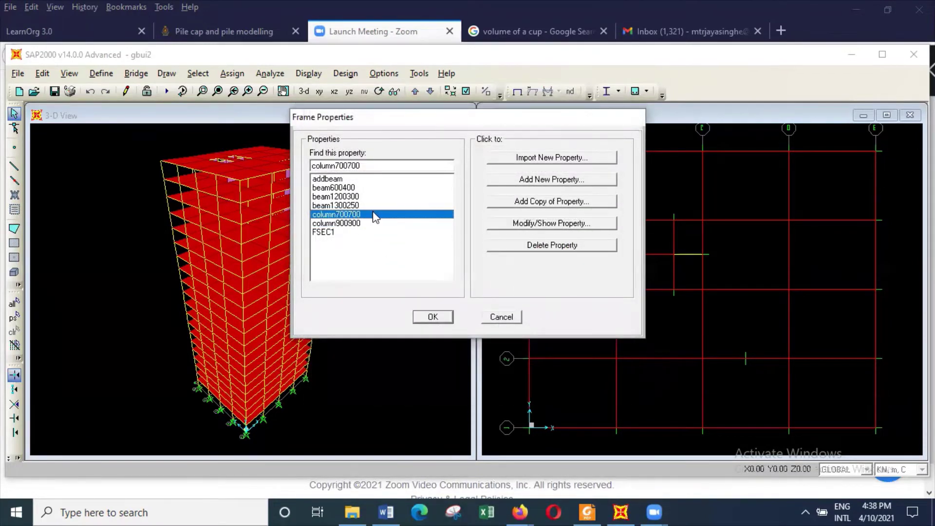
pyautogui.click(584, 224)
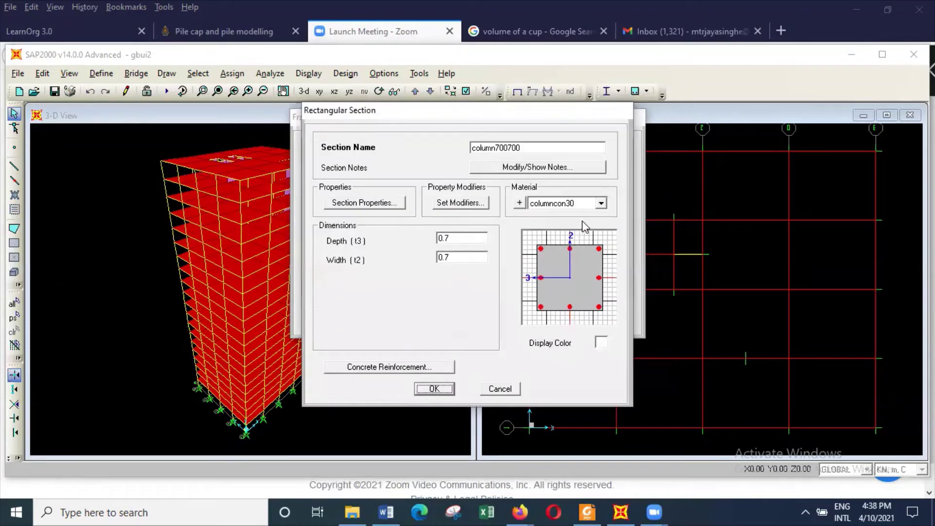
pyautogui.click(443, 388)
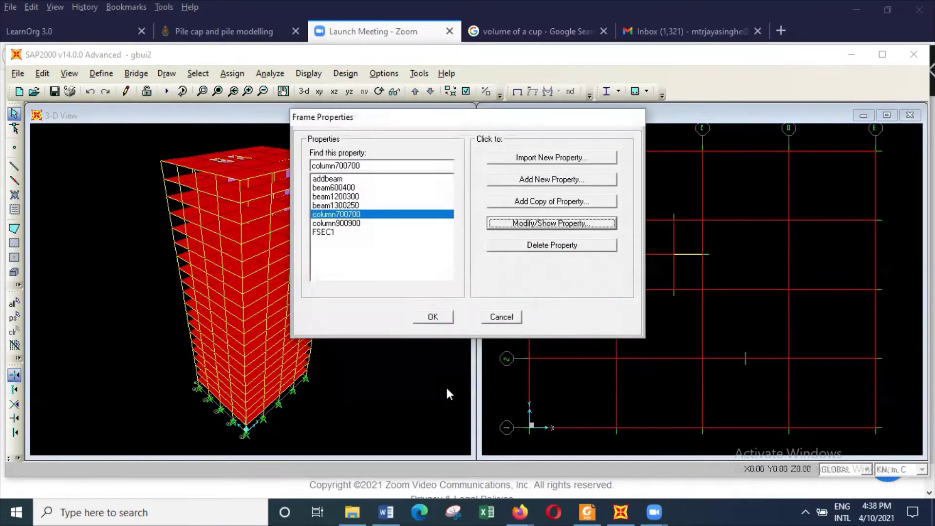
# Inspect the FSEC1 wide flange section, delete it from the frame properties and accept the list
pyautogui.click(327, 232)
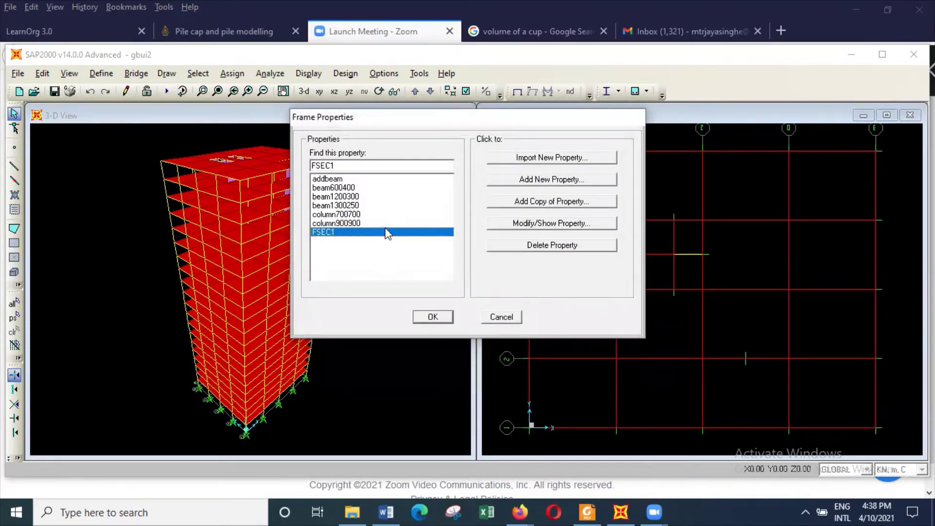
pyautogui.click(577, 224)
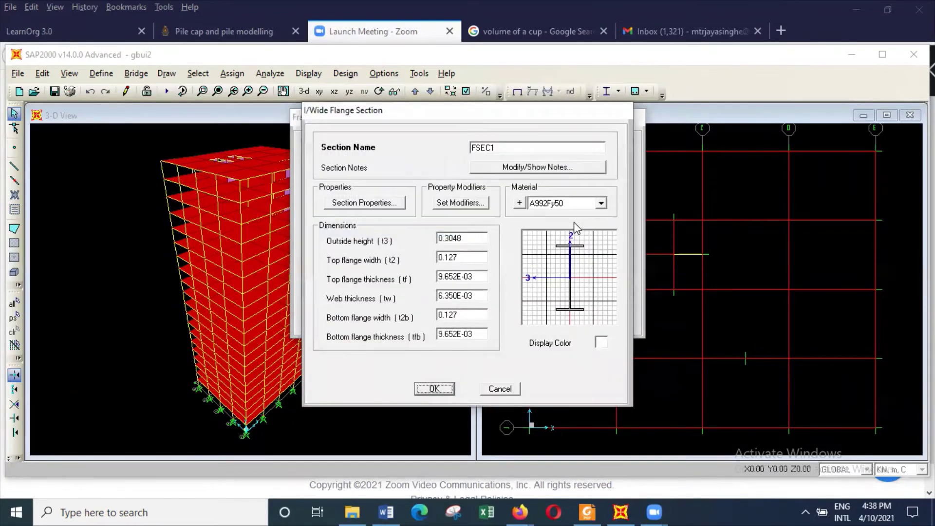
pyautogui.click(500, 389)
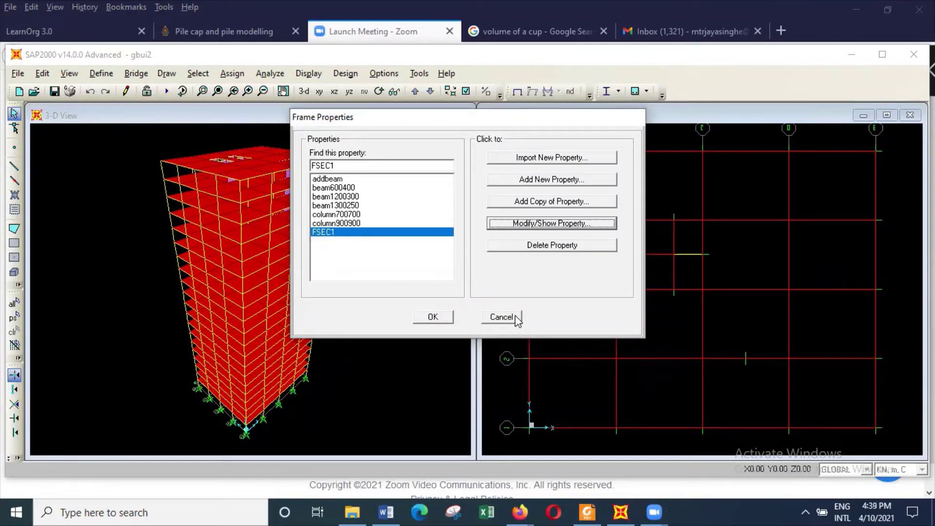
pyautogui.click(550, 248)
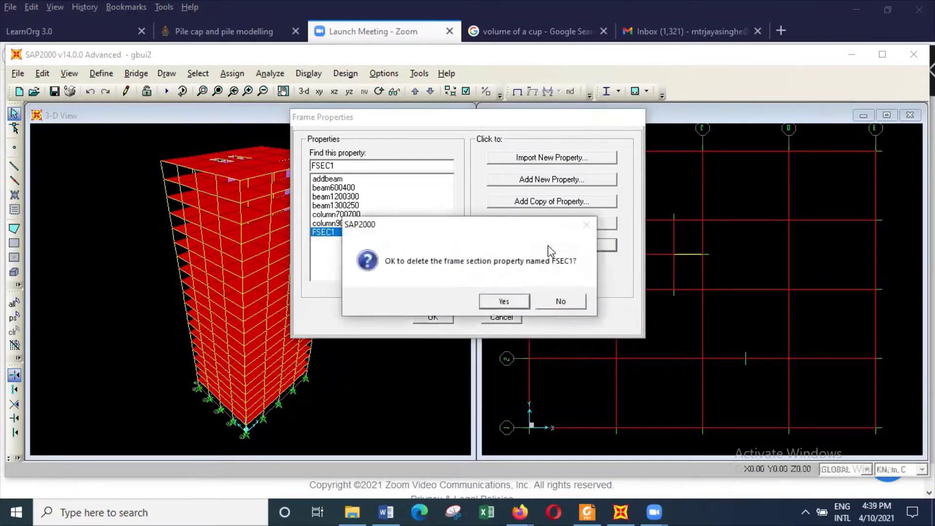
pyautogui.click(518, 301)
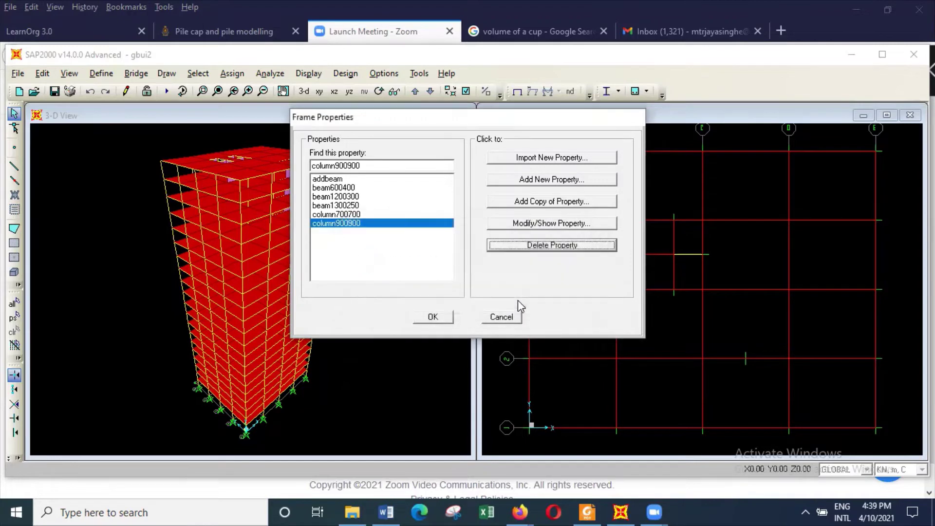
pyautogui.click(433, 317)
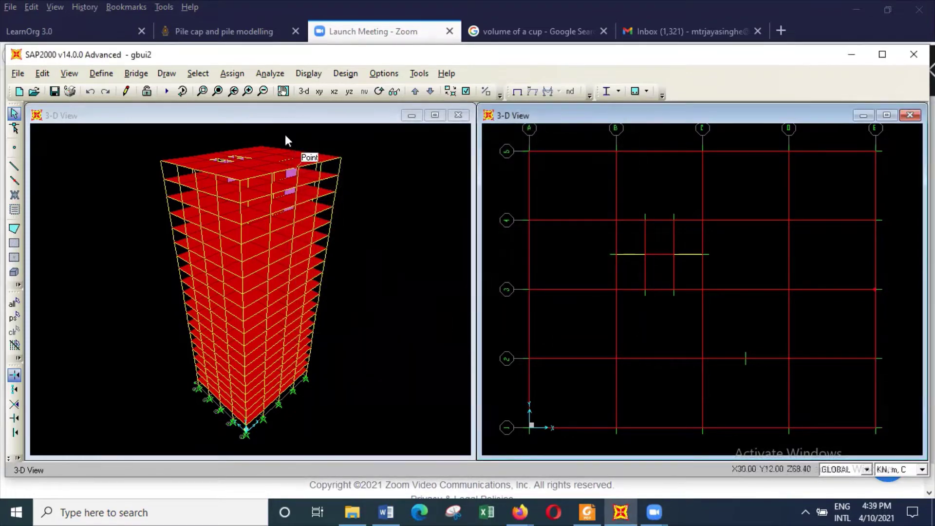
# Set the plan window to a 2D view of the X-Y plane at Z = 0
pyautogui.click(313, 115)
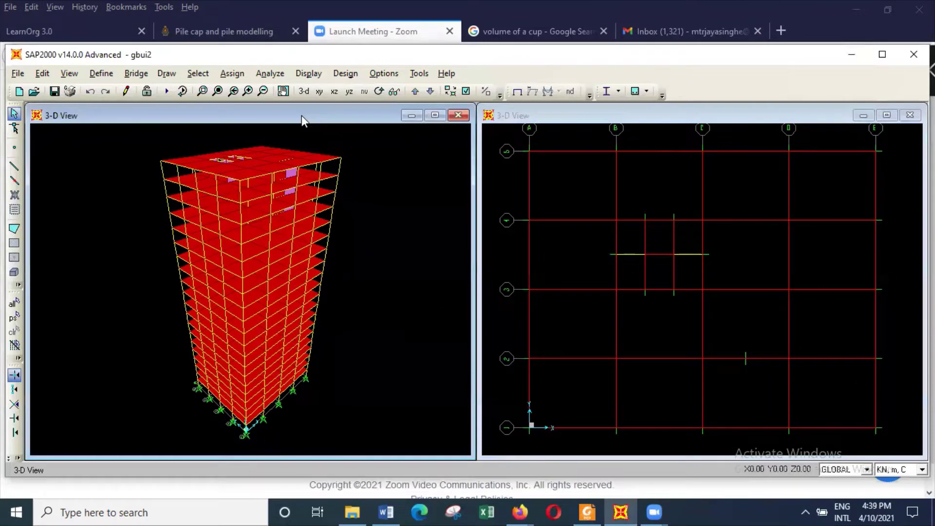
pyautogui.click(605, 119)
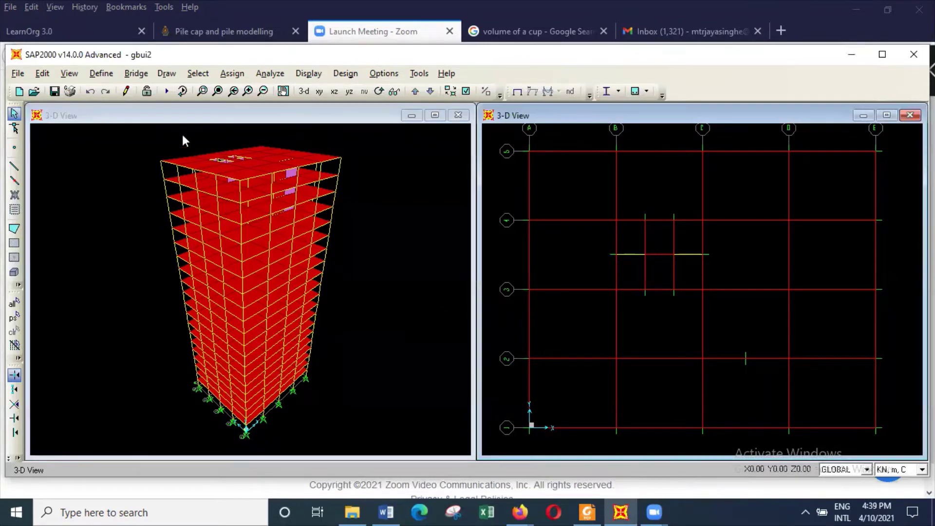
pyautogui.click(70, 73)
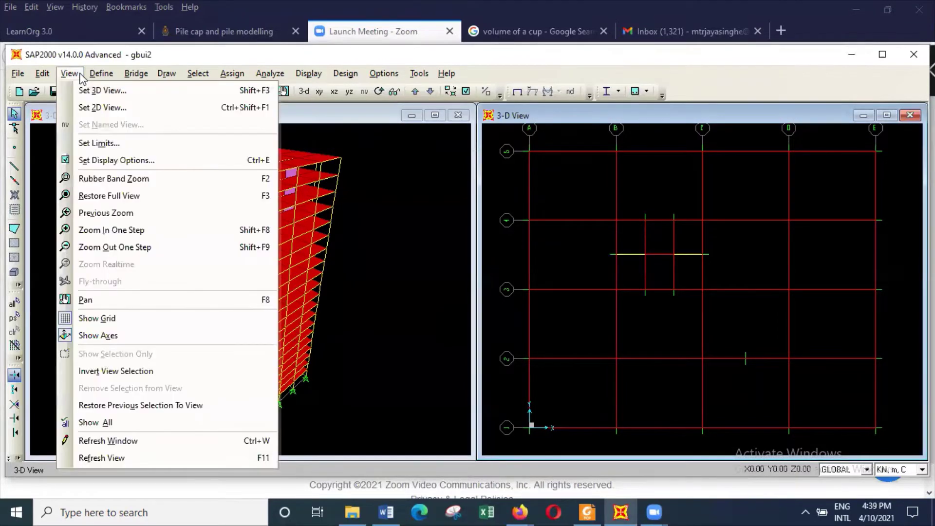
pyautogui.click(103, 108)
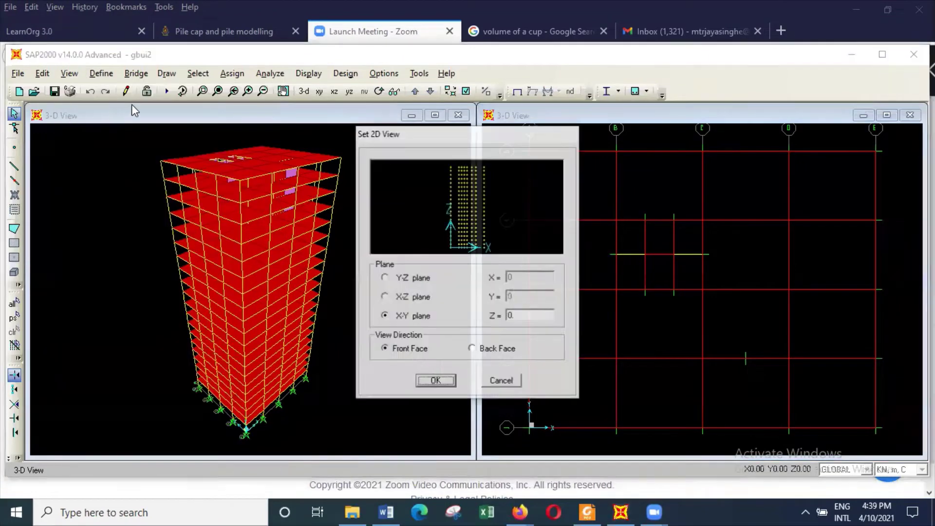
pyautogui.click(446, 381)
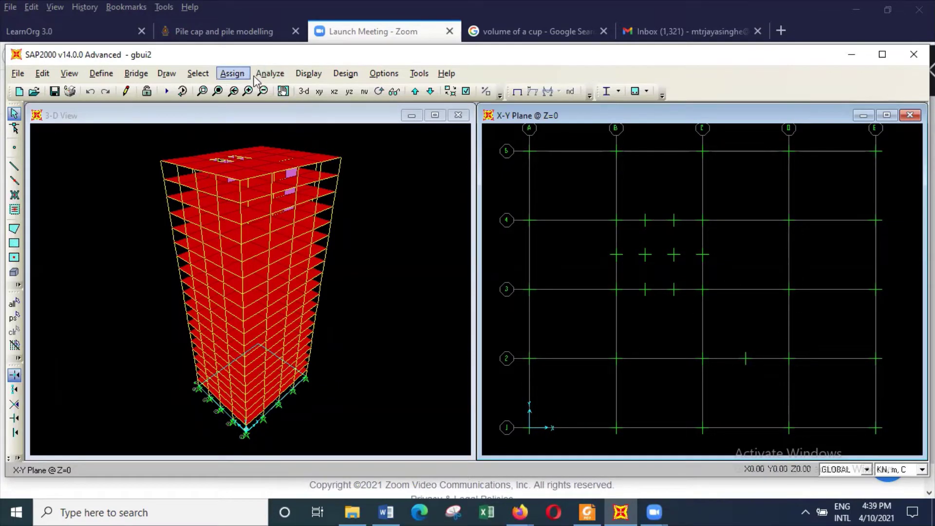
# Run the analysis for all load cases and close the analysis report
pyautogui.click(318, 75)
pyautogui.click(317, 75)
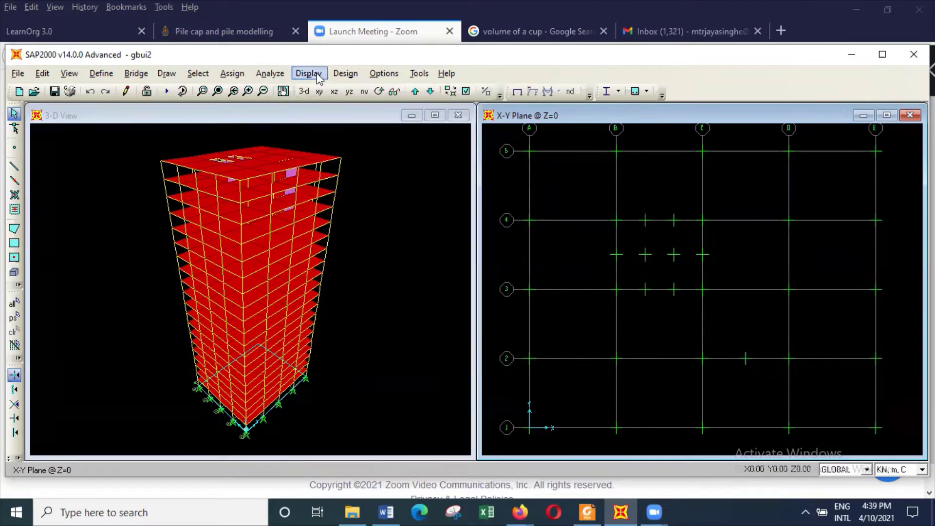
pyautogui.click(276, 77)
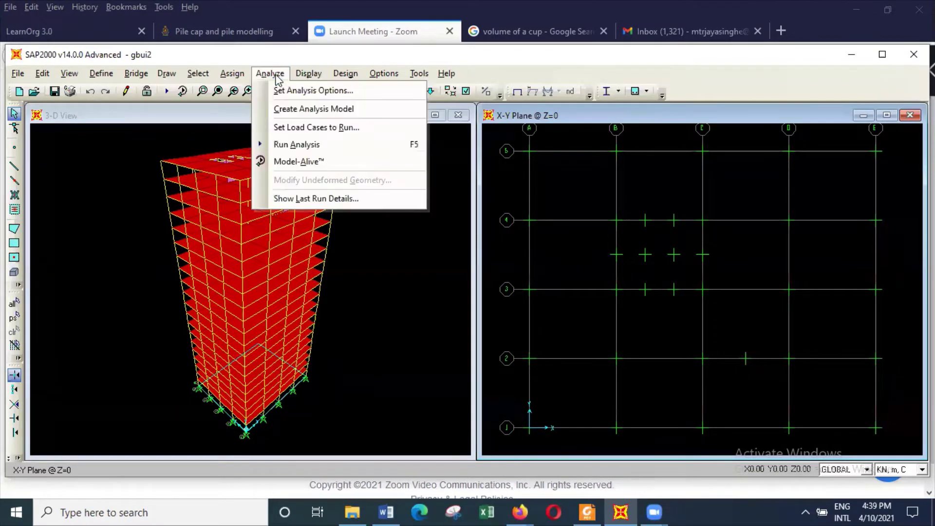
pyautogui.click(300, 145)
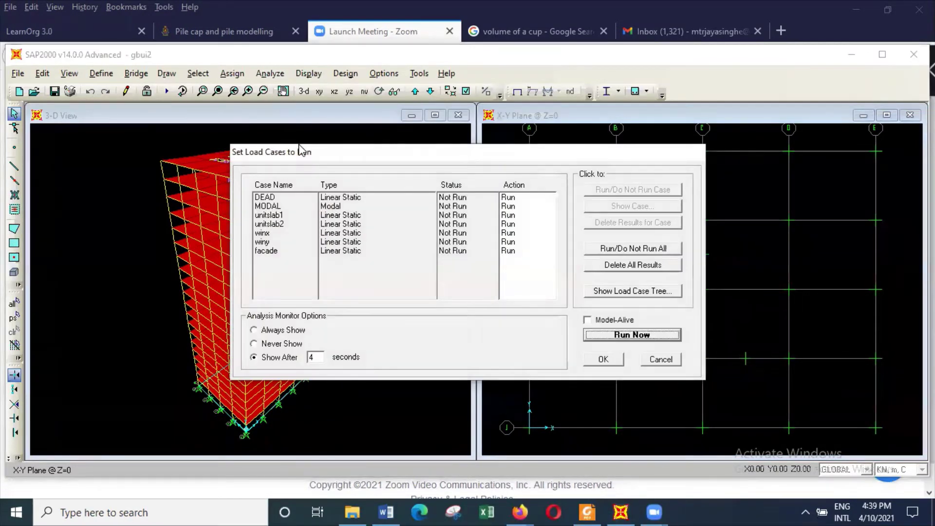
pyautogui.click(633, 335)
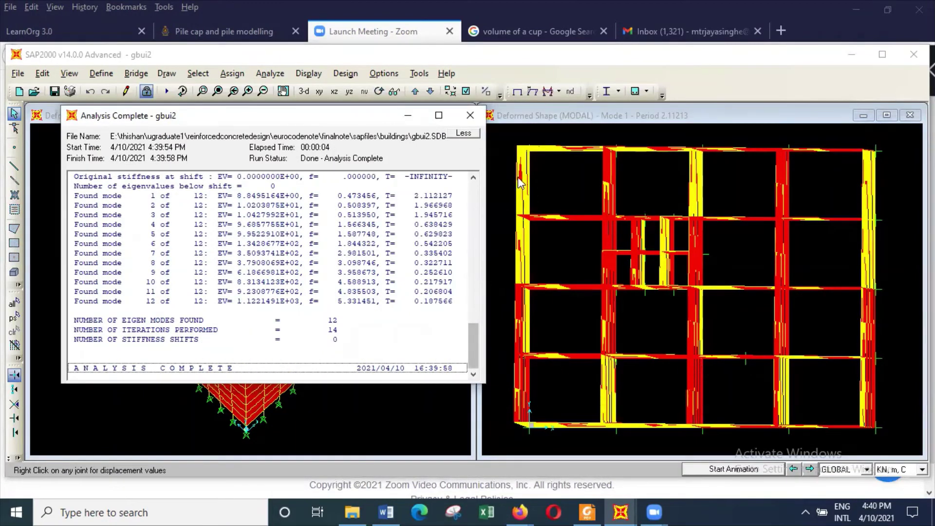
pyautogui.click(468, 116)
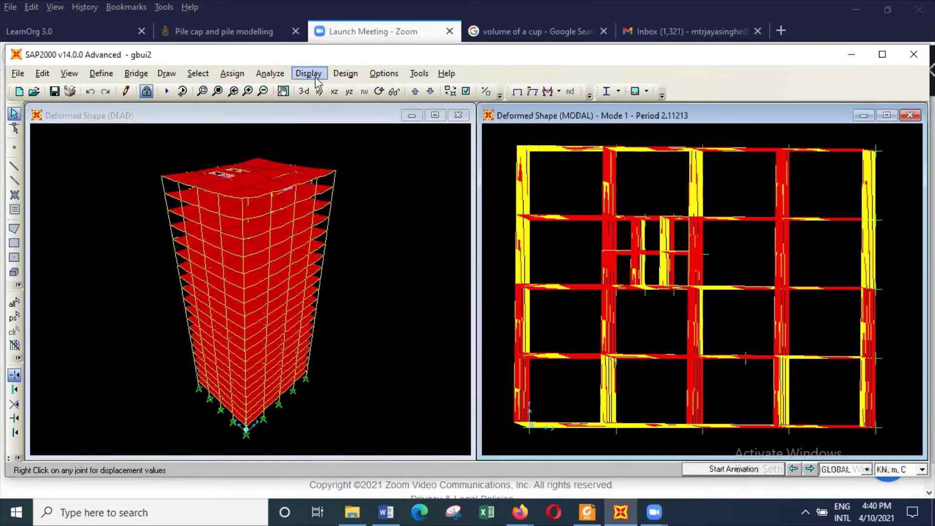
# Return the modal view to the undeformed shape and set it to the X-Y plane at Z = 0
pyautogui.click(312, 74)
pyautogui.click(331, 91)
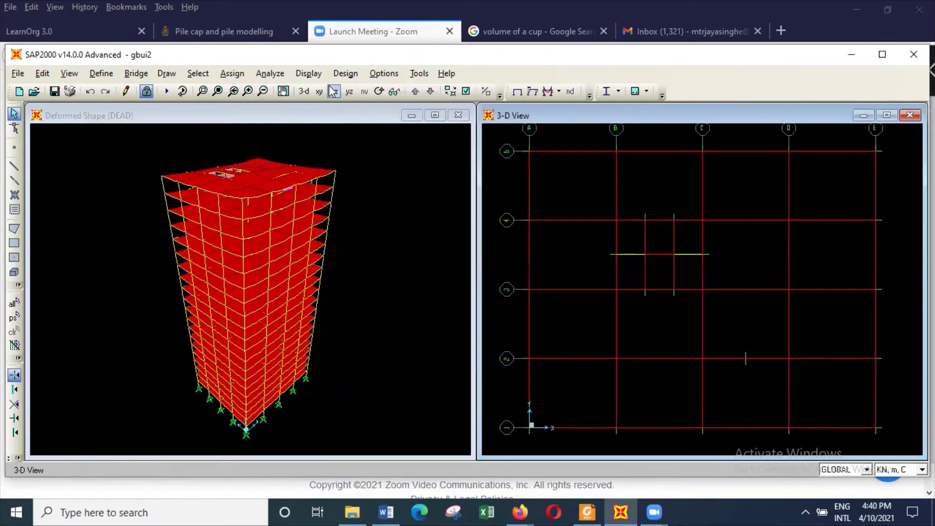
pyautogui.click(69, 73)
pyautogui.click(107, 107)
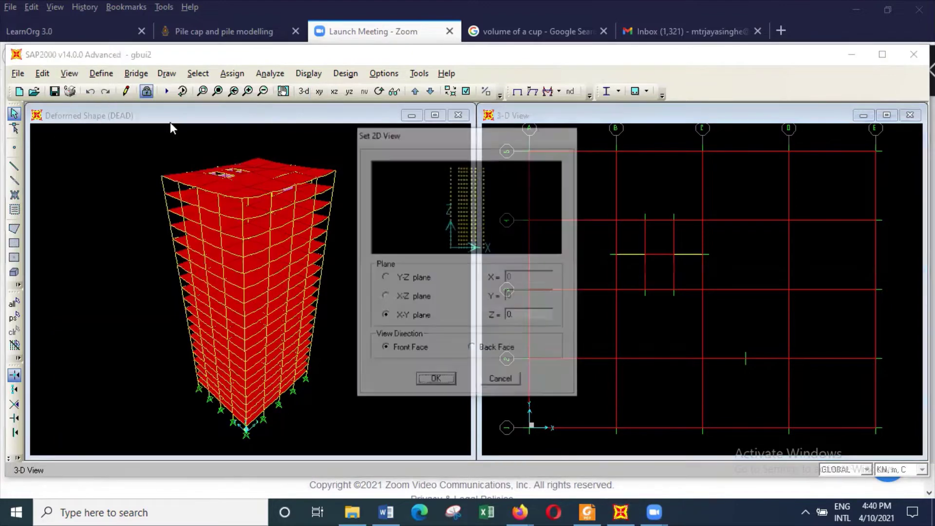
pyautogui.click(442, 382)
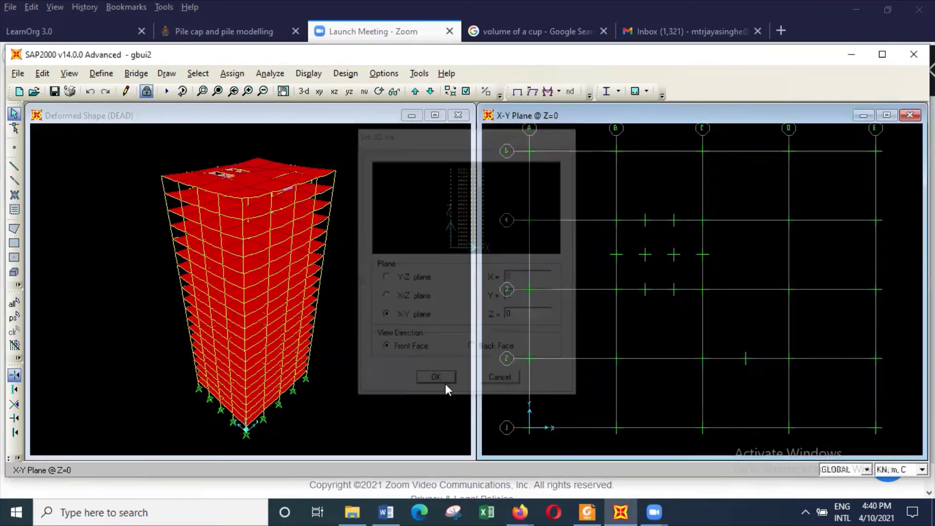
# Display the joint reactions for the envxy combination with Show Results as Arrows turned off
pyautogui.click(311, 74)
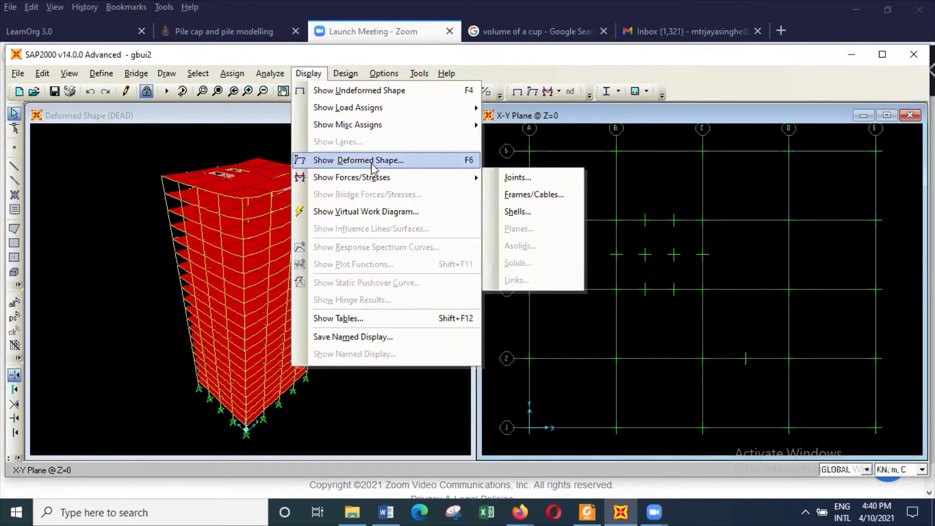
pyautogui.moveTo(458, 177)
pyautogui.click(546, 176)
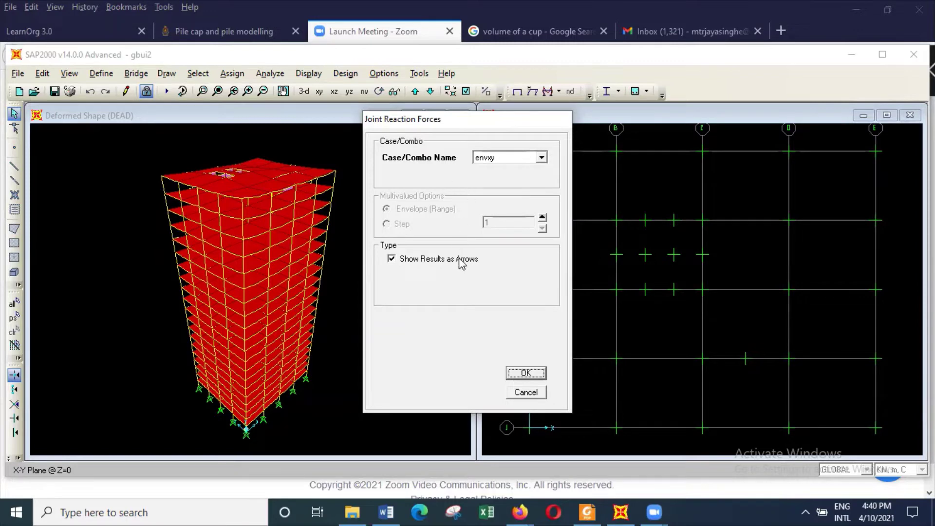
pyautogui.click(428, 266)
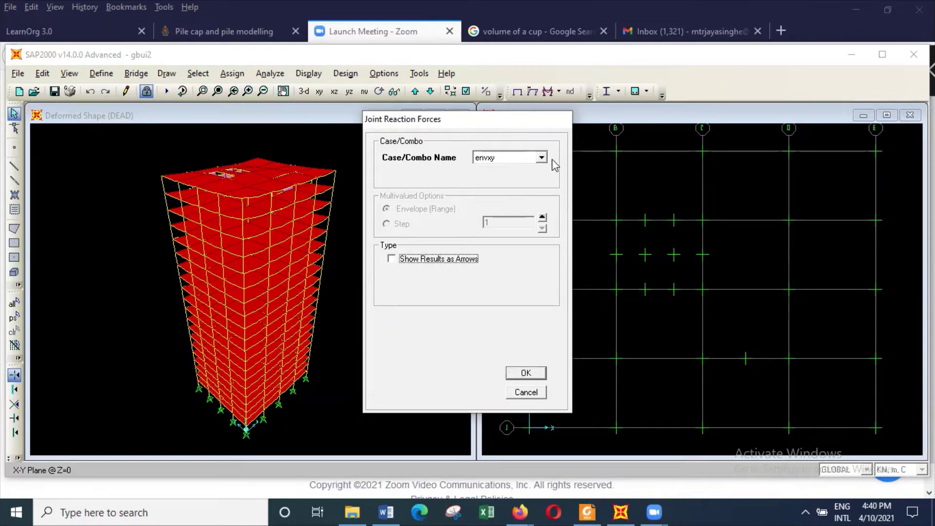
pyautogui.click(527, 373)
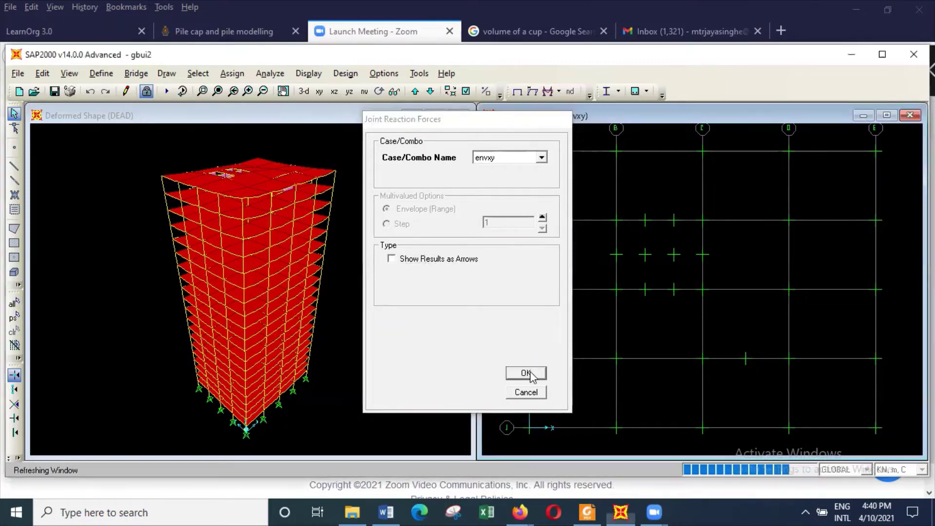
# Examine the envxy reaction values at the base joints across the plan, including the closely spaced core supports
pyautogui.scroll(2, 546, 284)
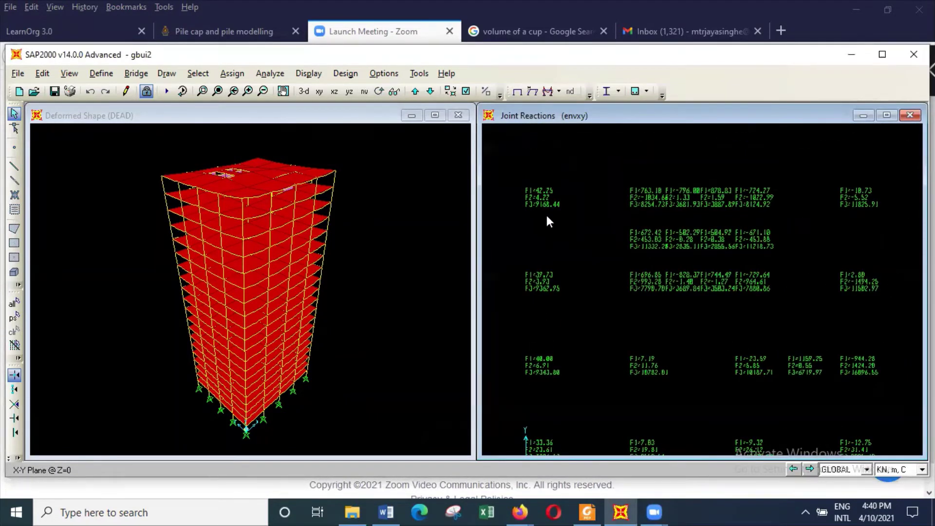
pyautogui.scroll(-1, 549, 222)
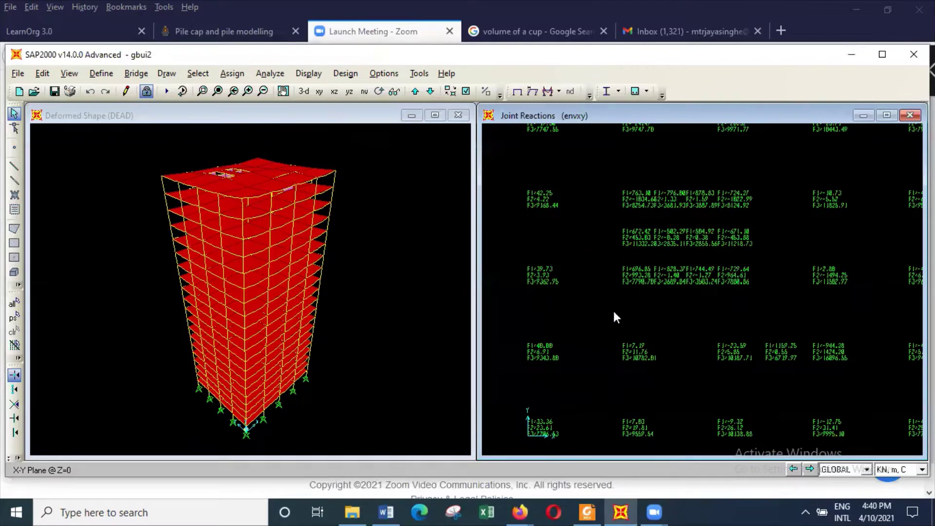
pyautogui.scroll(1, 650, 371)
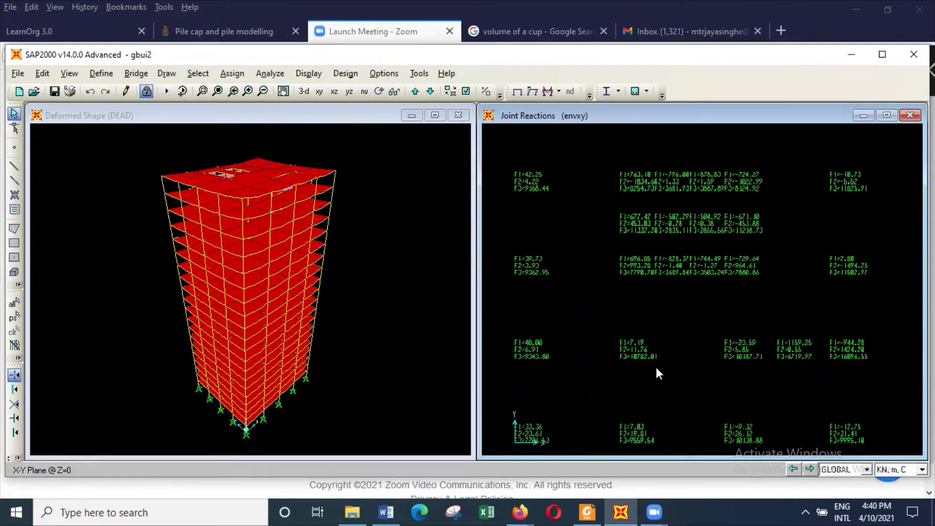
pyautogui.scroll(-1, 656, 365)
pyautogui.scroll(3, 864, 344)
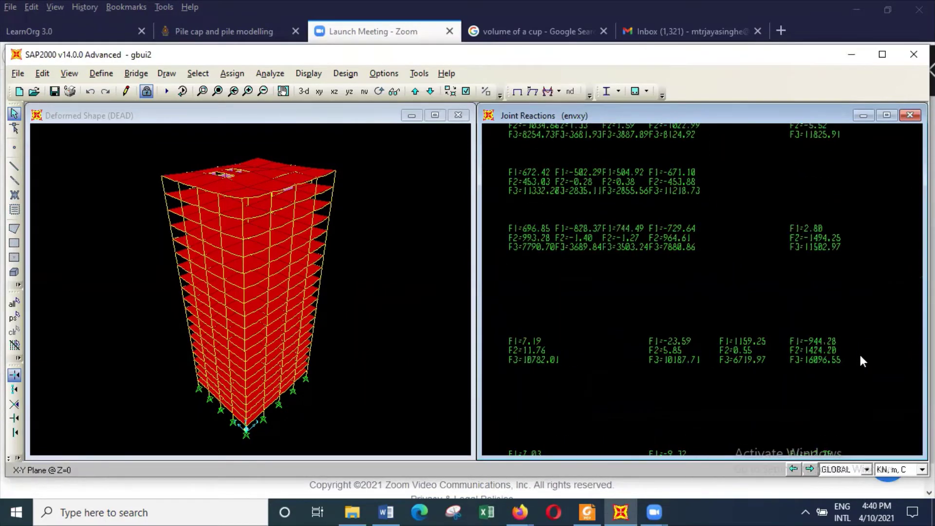
pyautogui.scroll(-1, 860, 357)
pyautogui.scroll(-1, 856, 353)
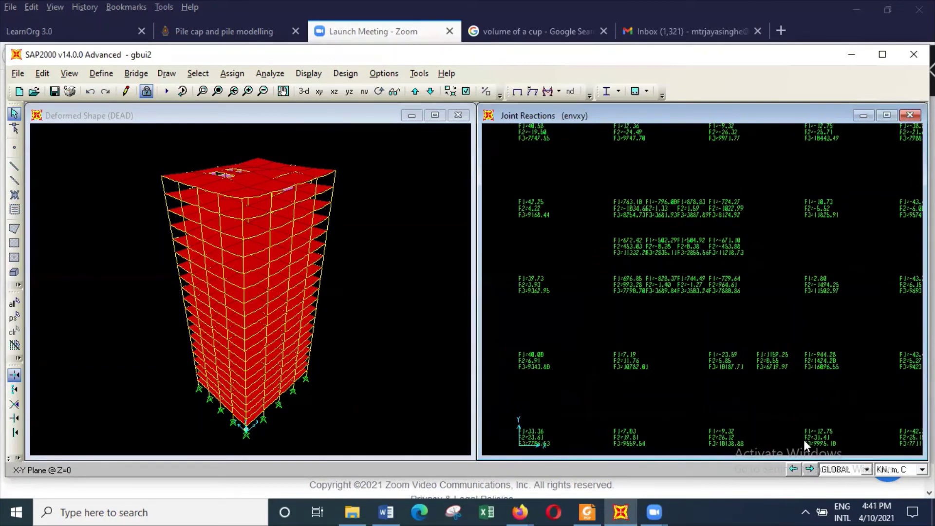
pyautogui.moveTo(809, 430); pyautogui.dragTo(732, 332, button='middle')
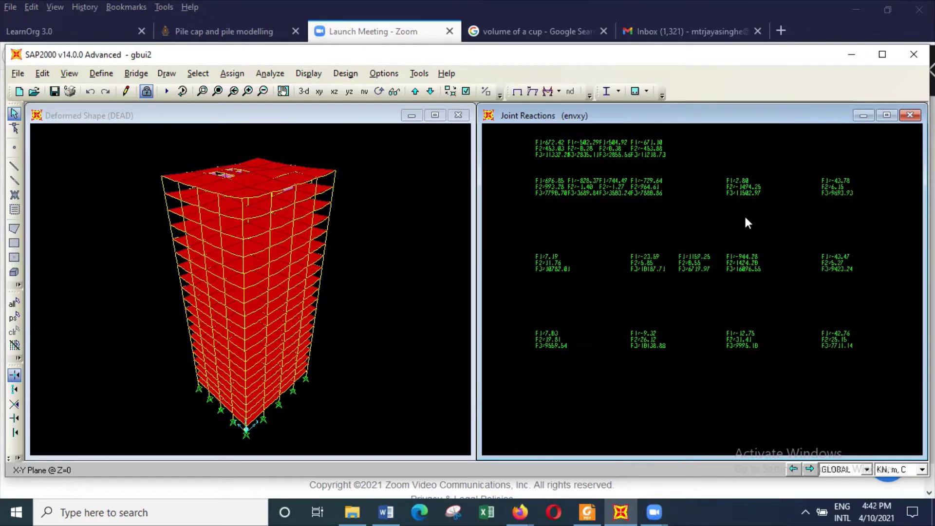
pyautogui.scroll(-3, 751, 229)
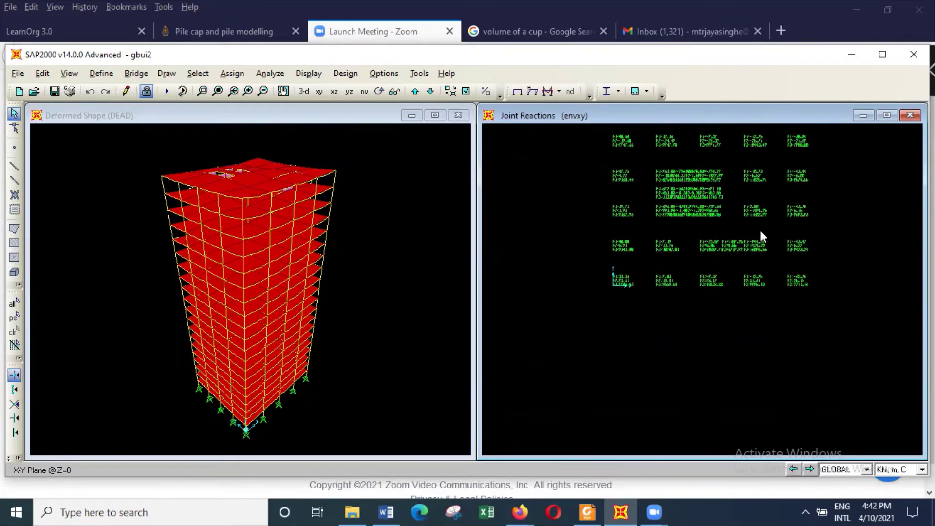
pyautogui.scroll(3, 643, 137)
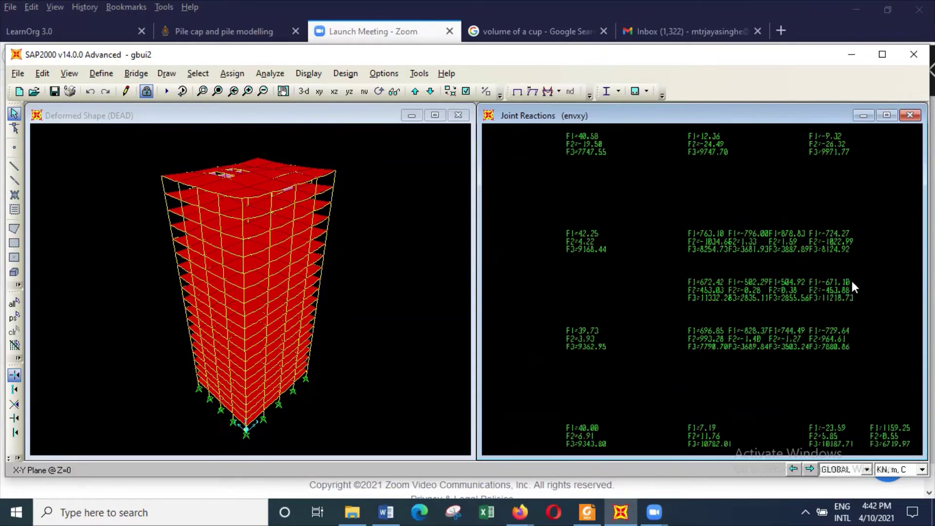
pyautogui.scroll(3, 770, 321)
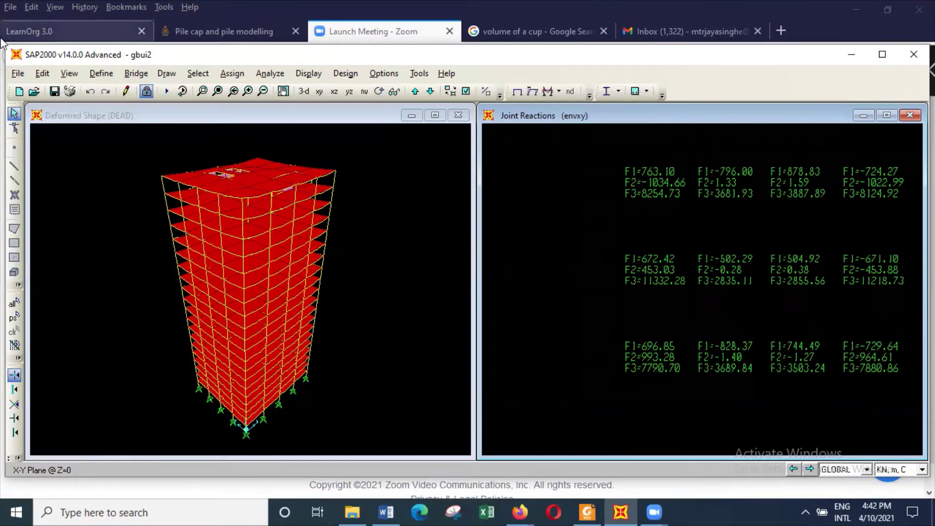
# Display the joint reactions for the senvxy combination as values
pyautogui.click(307, 73)
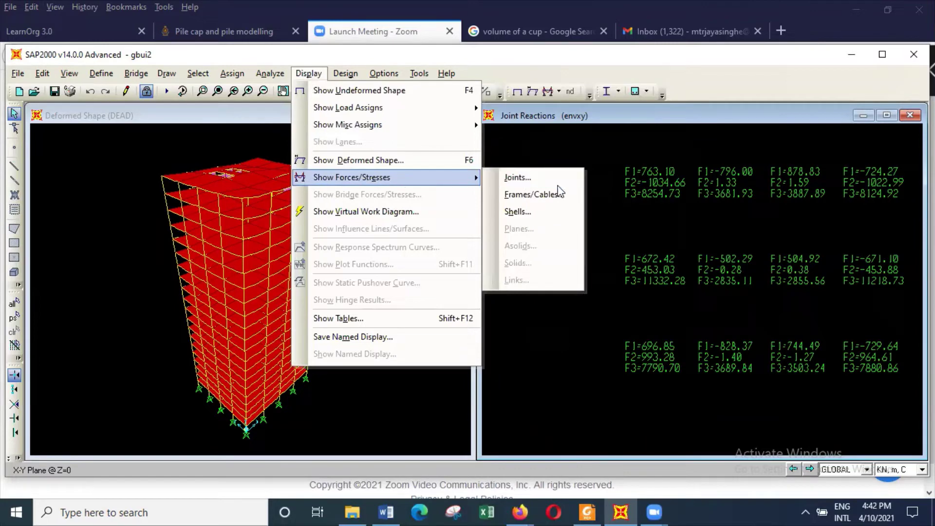
pyautogui.click(569, 179)
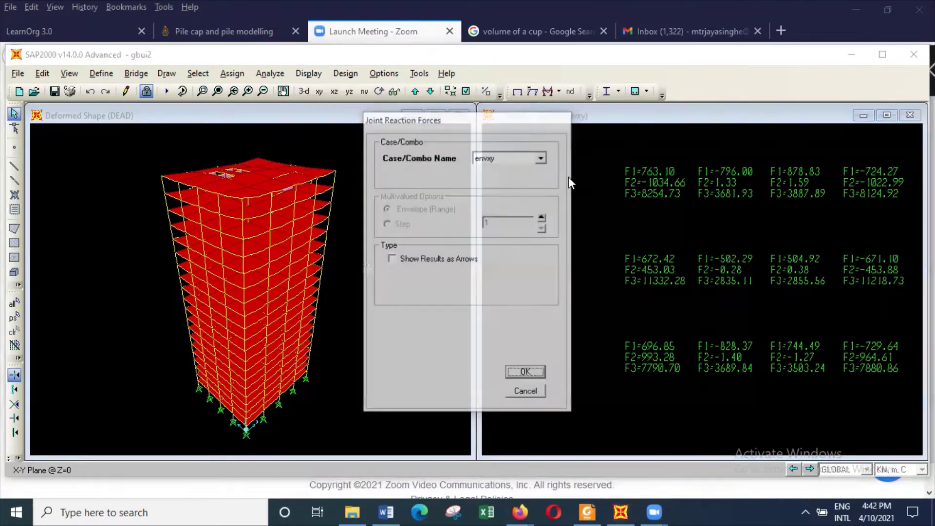
pyautogui.click(542, 157)
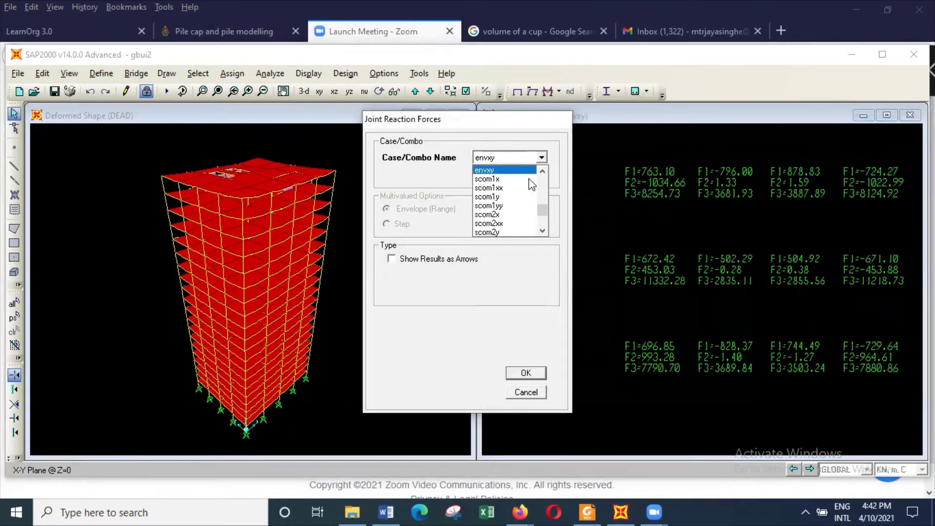
pyautogui.scroll(-3, 526, 202)
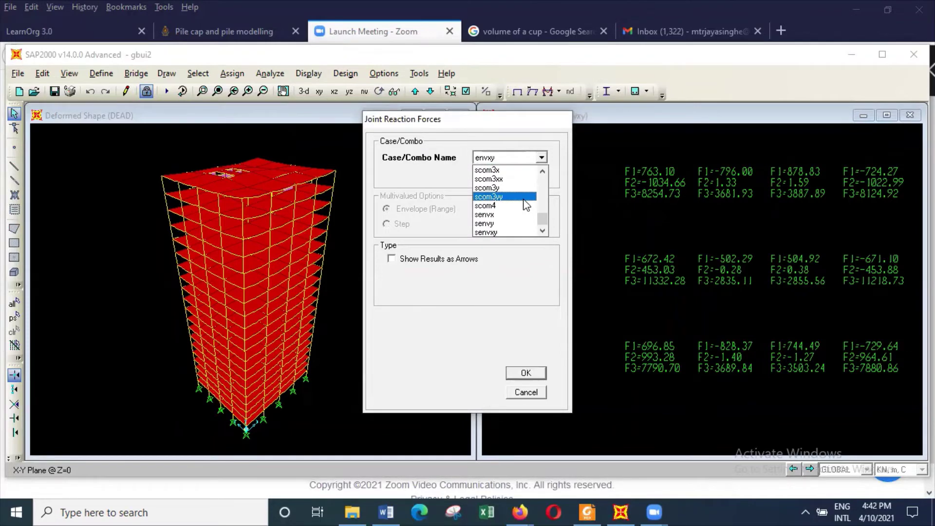
pyautogui.click(510, 232)
pyautogui.click(525, 373)
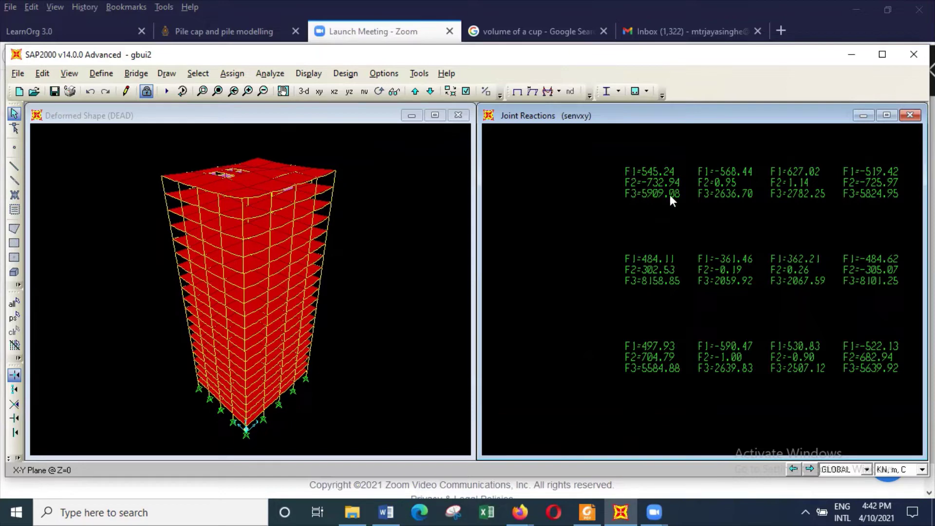
# Switch the joint reaction display on the base plan to the envxy combination, shown as values
pyautogui.click(315, 75)
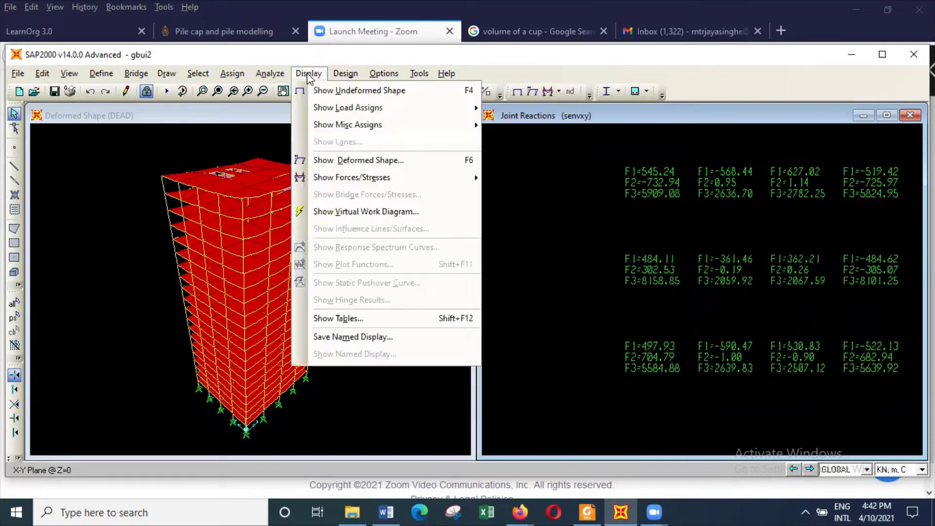
pyautogui.moveTo(348, 185)
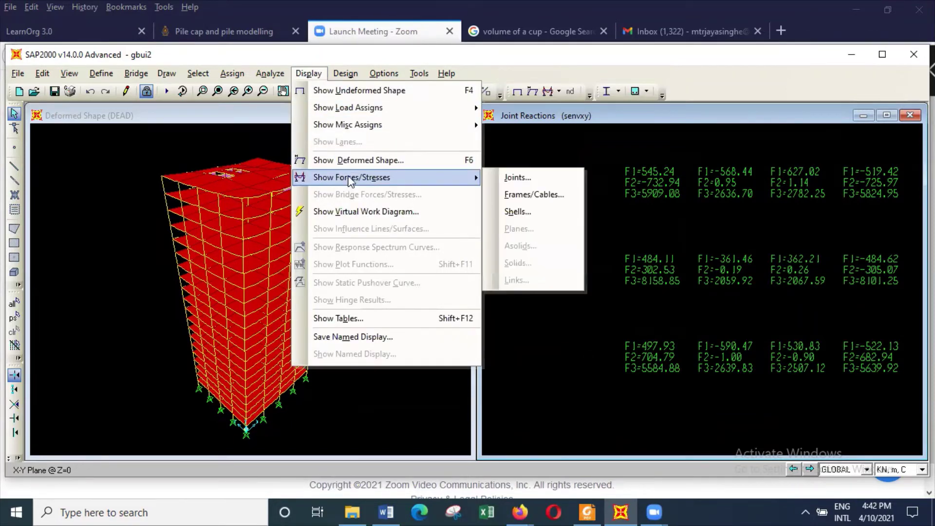
pyautogui.click(552, 176)
pyautogui.click(542, 159)
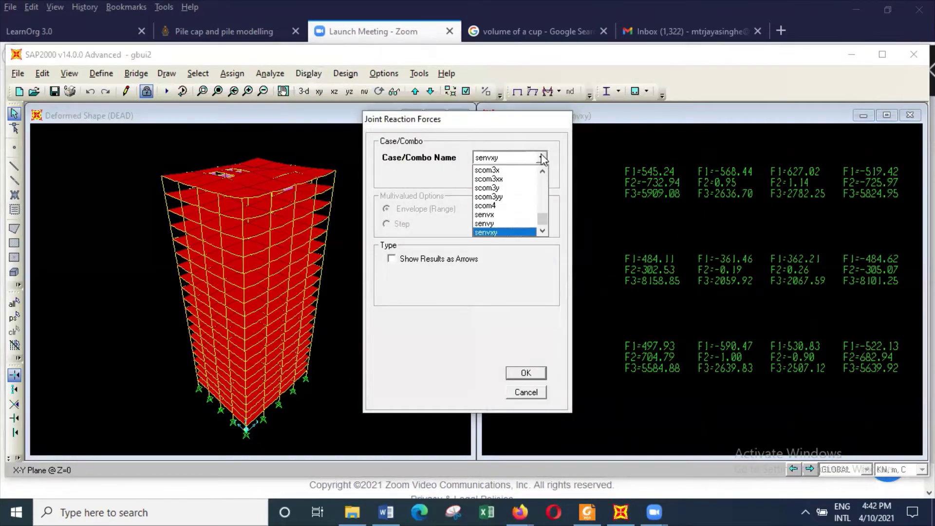
pyautogui.scroll(2, 519, 195)
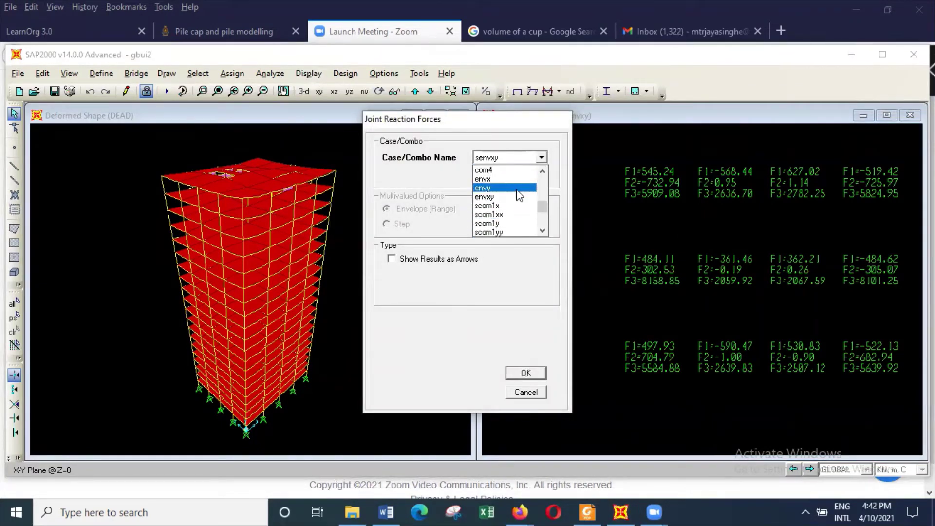
pyautogui.click(521, 197)
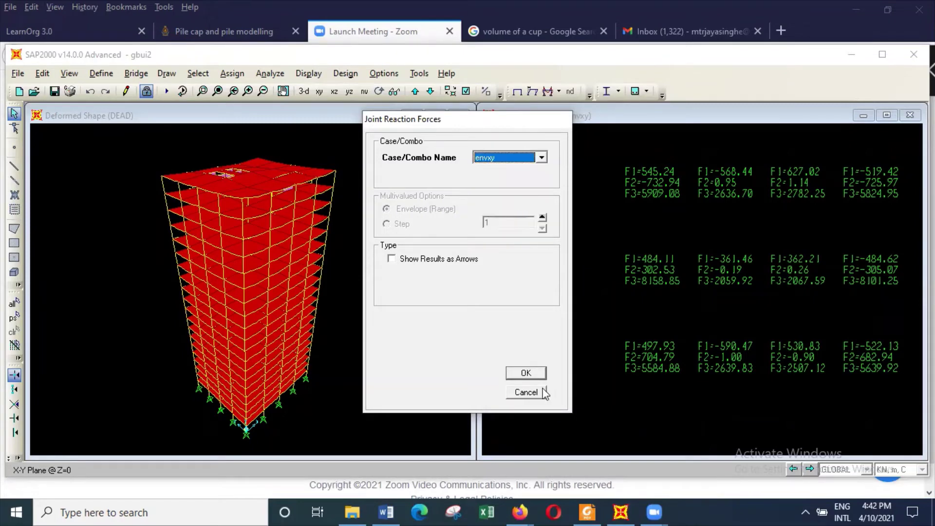
pyautogui.click(534, 372)
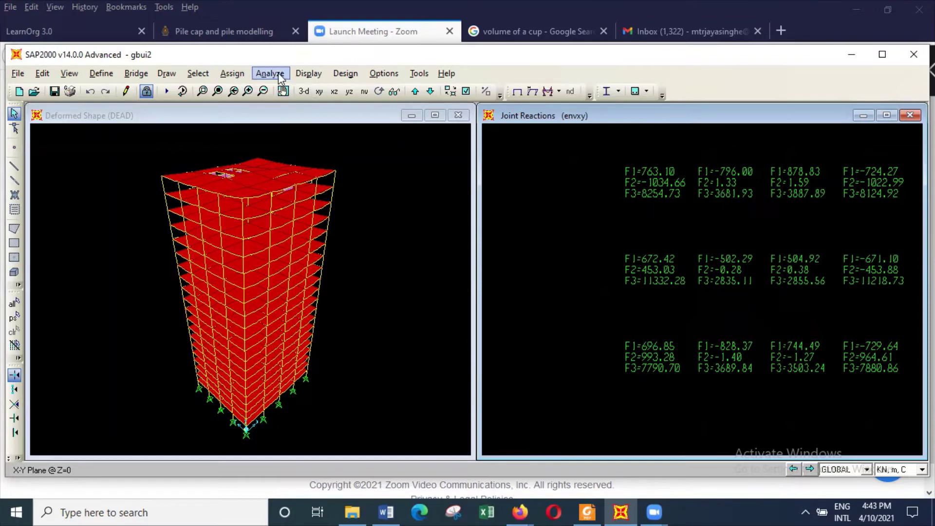
# Switch the base plan's joint reaction display back to the senvxy combination
pyautogui.click(307, 74)
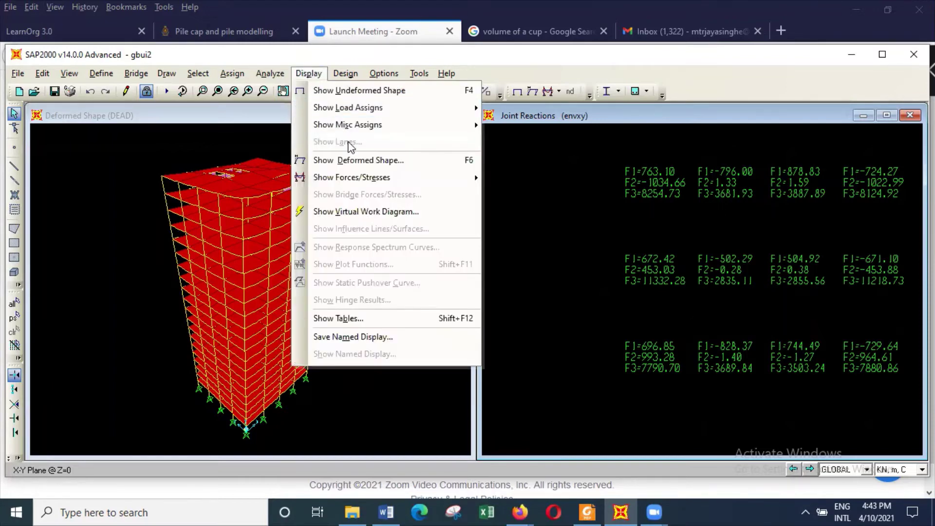
pyautogui.moveTo(366, 177)
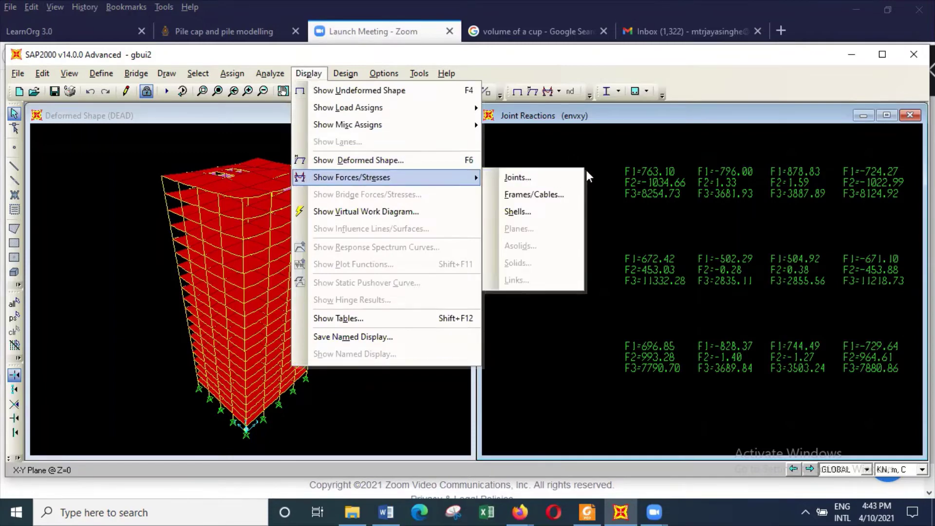
pyautogui.click(559, 179)
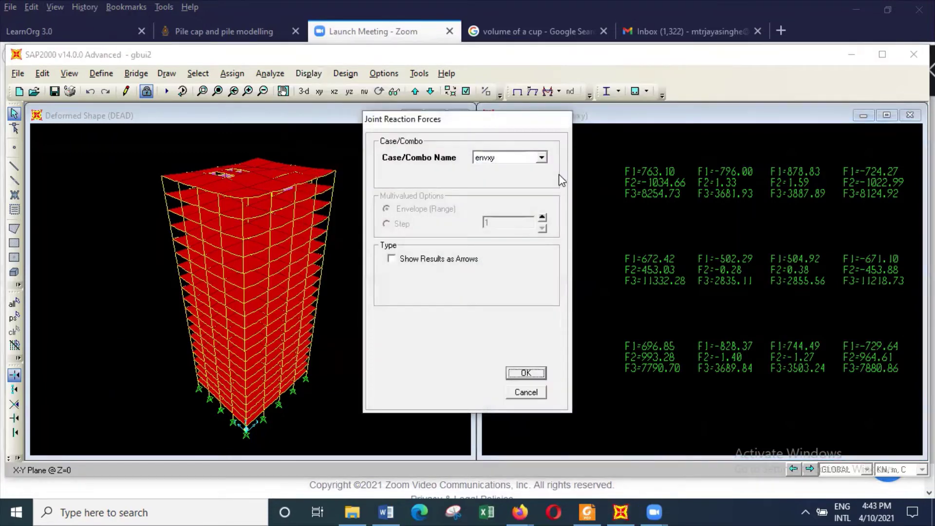
pyautogui.click(541, 157)
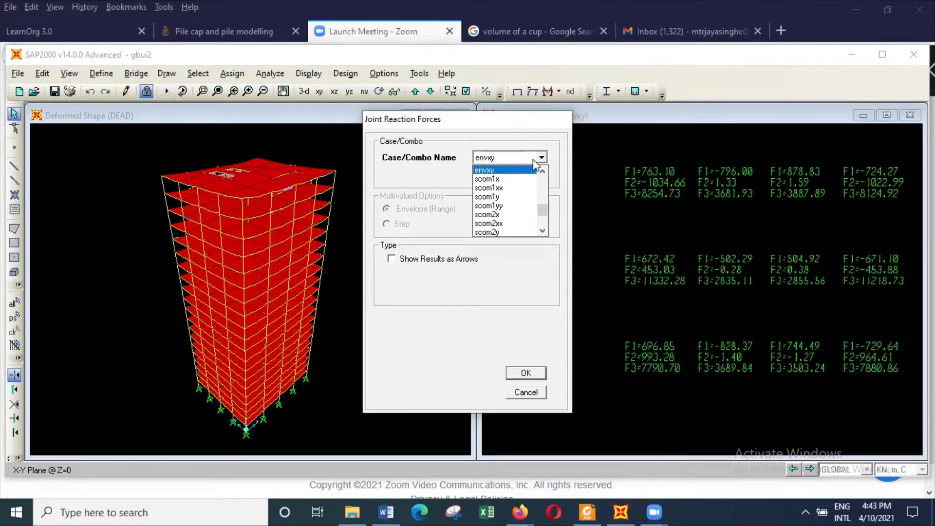
pyautogui.scroll(-3, 525, 211)
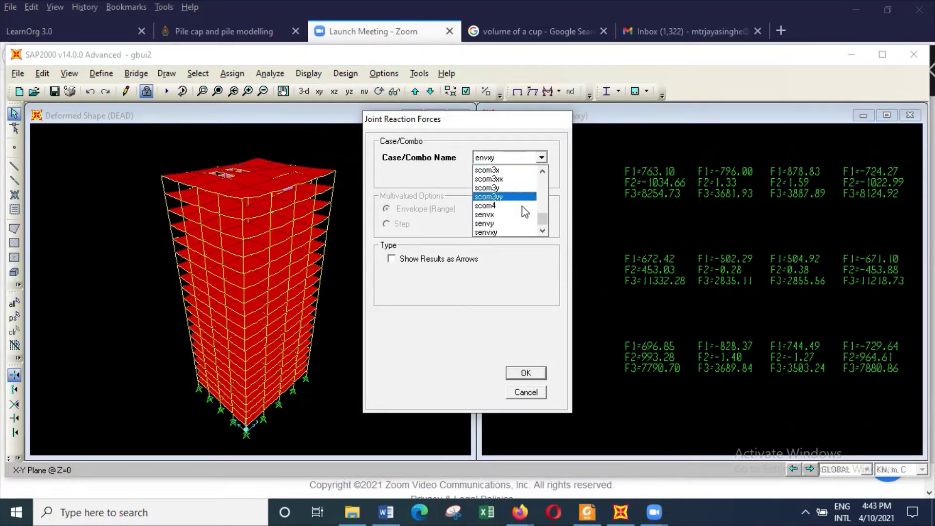
pyautogui.click(507, 233)
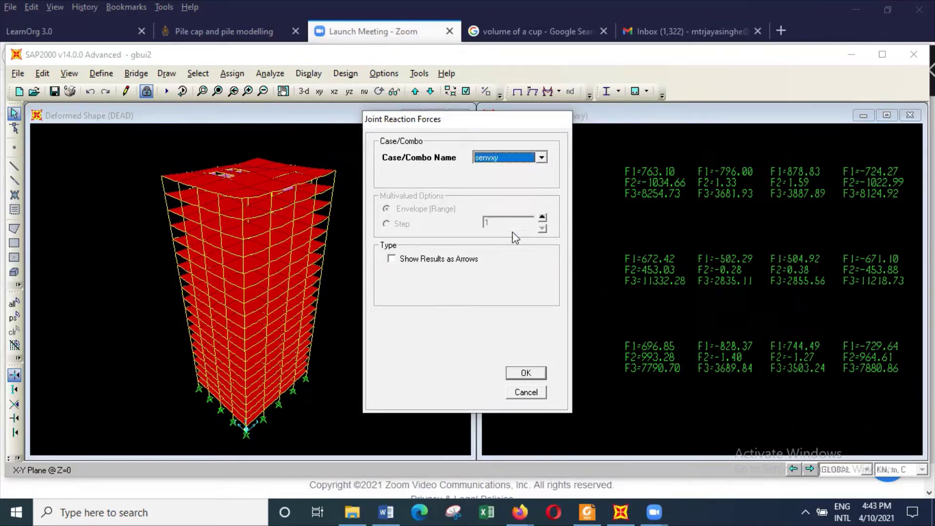
pyautogui.click(526, 373)
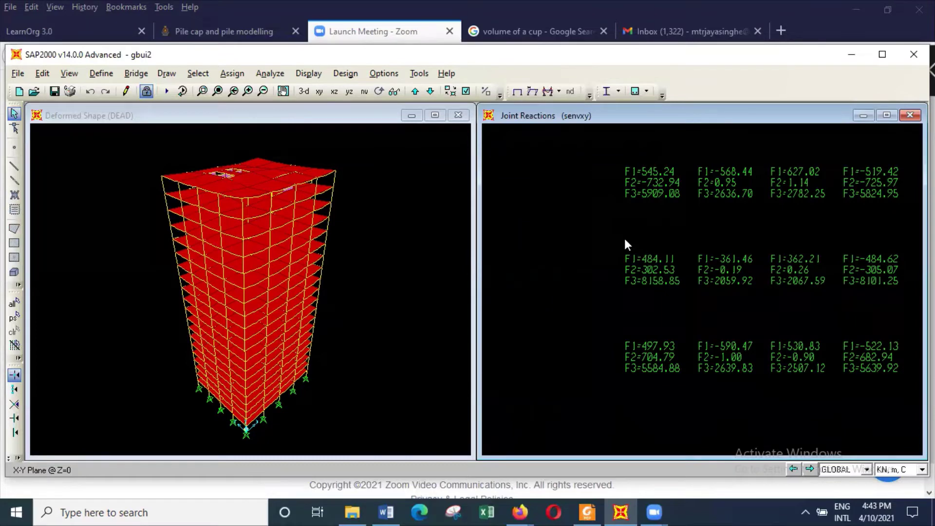
# Unlock the analysed model and save it under the new file name gbui3 in the buildings folder
pyautogui.click(146, 91)
pyautogui.click(486, 303)
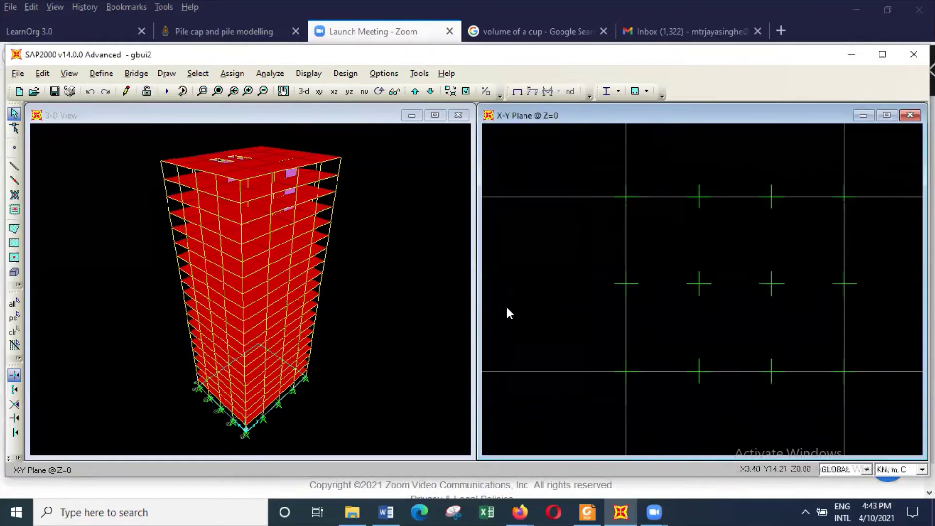
pyautogui.click(18, 74)
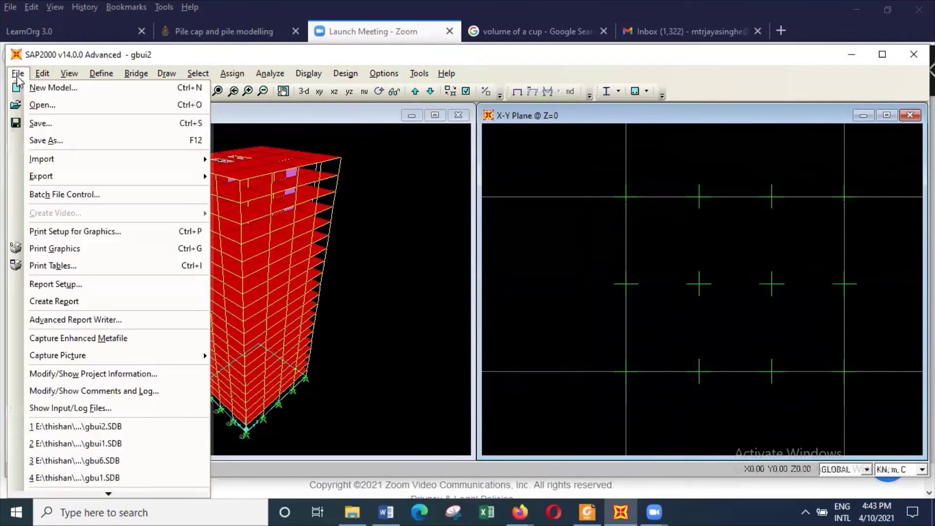
pyautogui.click(55, 140)
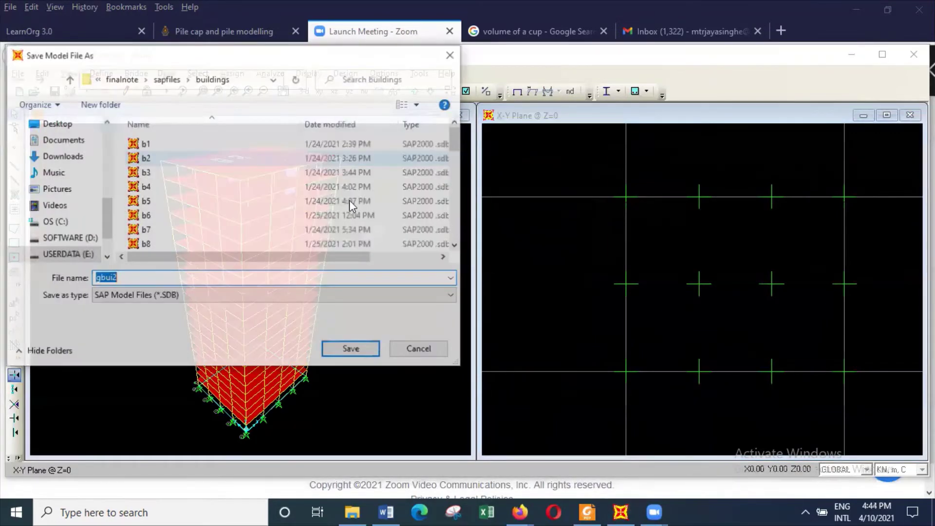
pyautogui.click(149, 275)
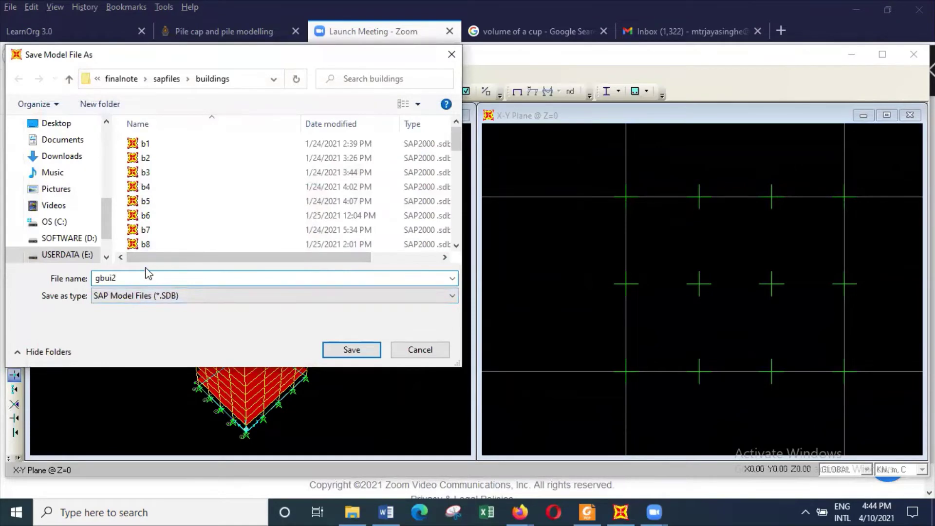
pyautogui.press('BackSpace')
pyautogui.write('3')
pyautogui.click(352, 350)
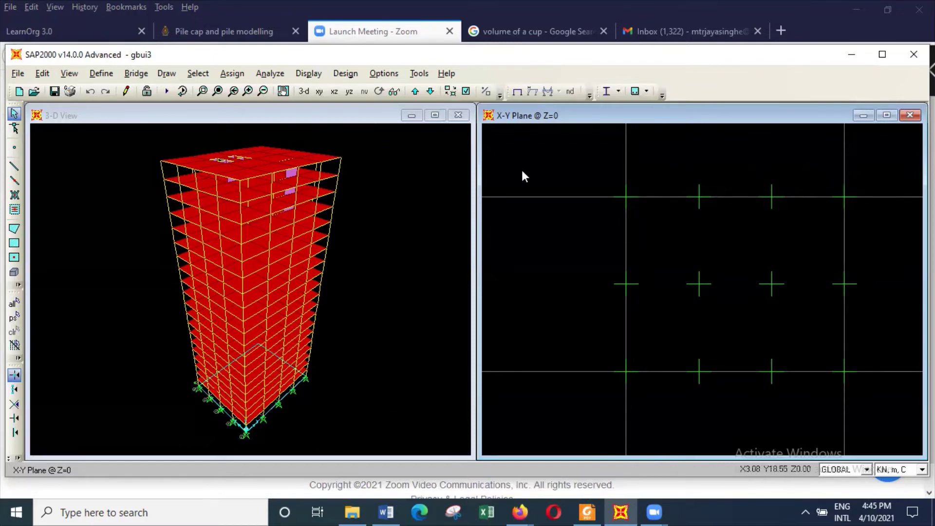
# Replicate the selected base frame on grid line 1 linearly once, with dx -2.15, dy -2.15 and dz 0
pyautogui.scroll(-1, 569, 206)
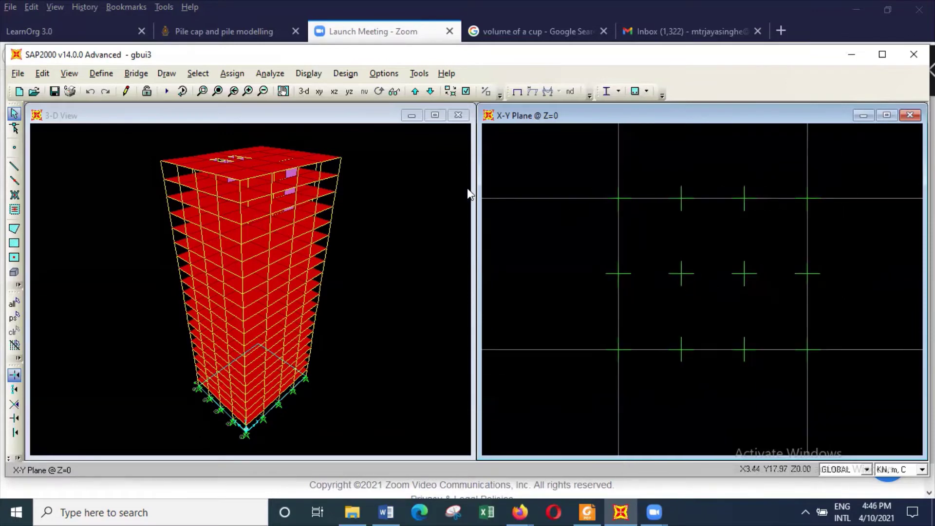
pyautogui.click(217, 91)
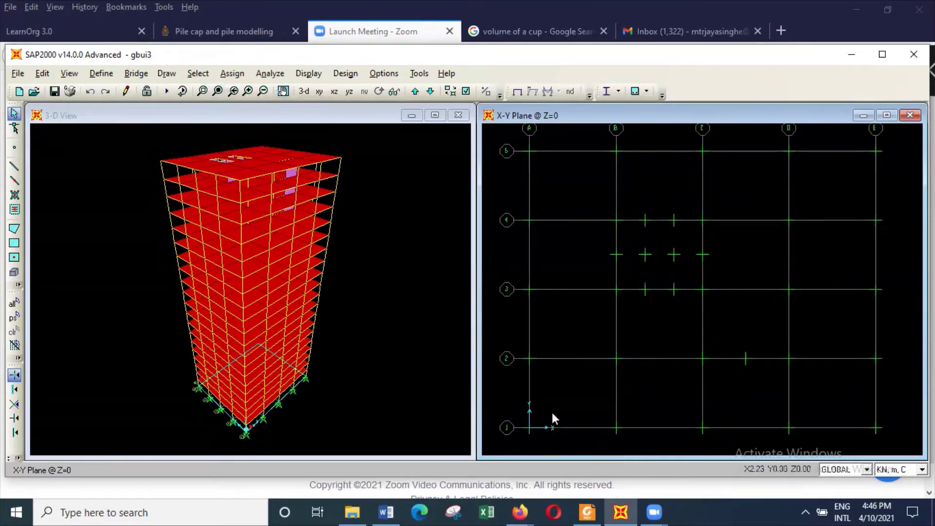
pyautogui.scroll(-3, 548, 399)
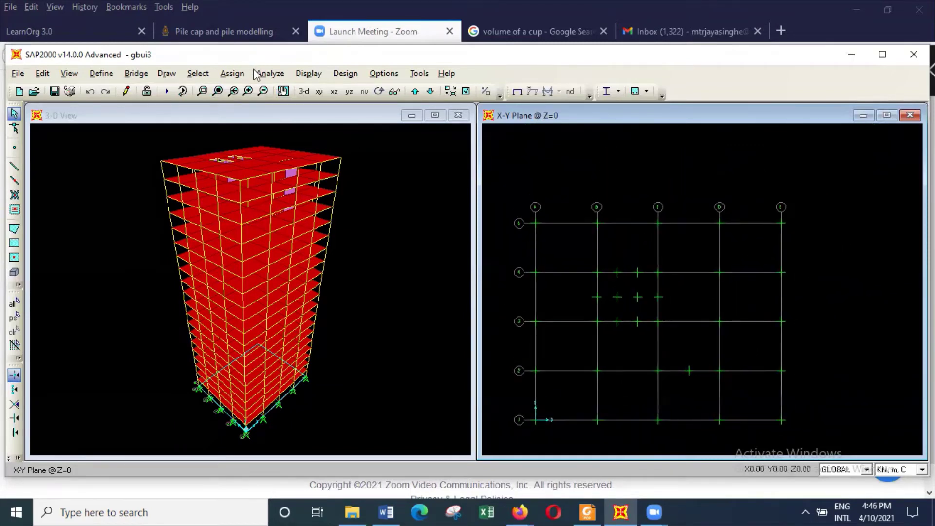
pyautogui.click(284, 92)
pyautogui.moveTo(581, 272); pyautogui.dragTo(641, 150)
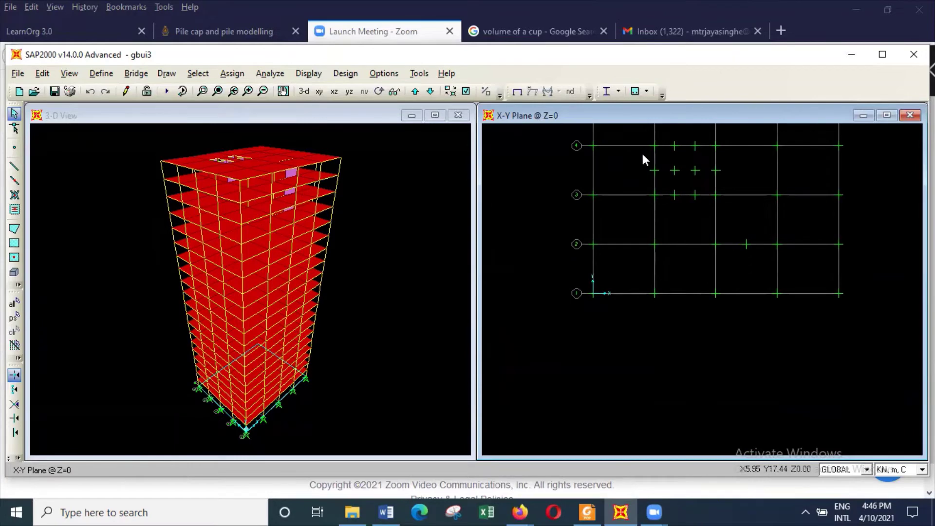
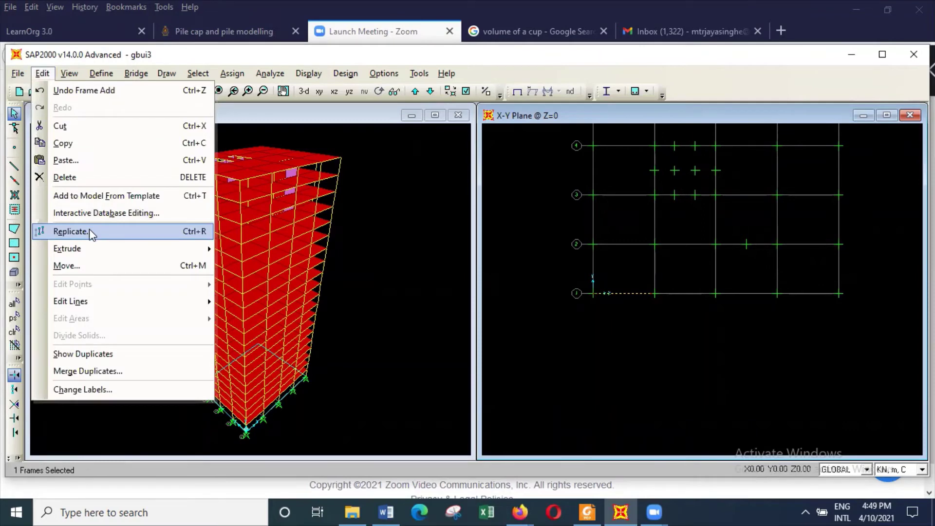
pyautogui.click(89, 229)
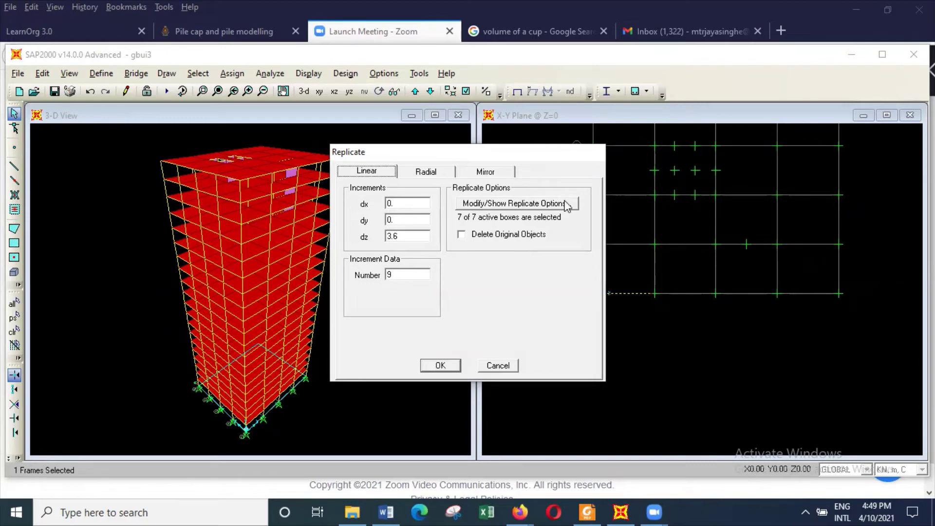
pyautogui.doubleClick(408, 234)
pyautogui.write('0')
pyautogui.doubleClick(402, 271)
pyautogui.write('0')
pyautogui.write('1')
pyautogui.doubleClick(408, 203)
pyautogui.write('-2.15')
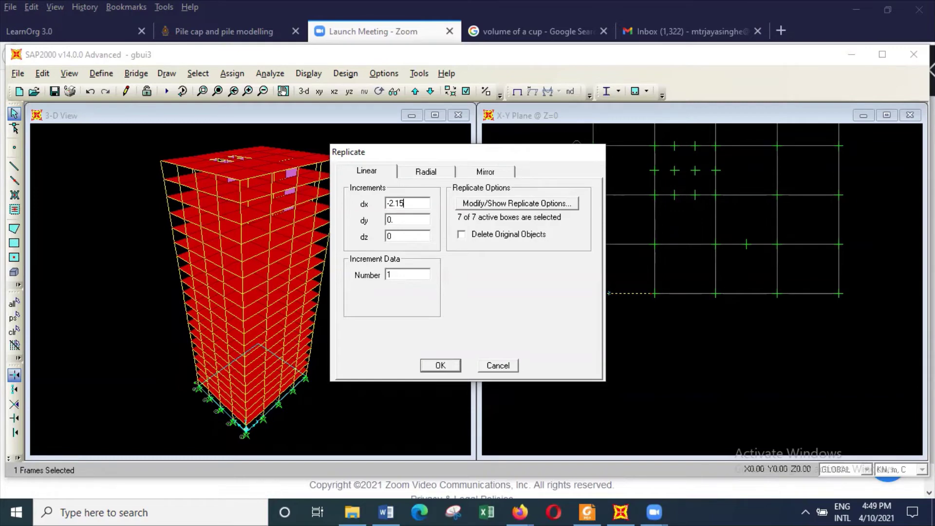
pyautogui.doubleClick(409, 220)
pyautogui.write('-2.15')
pyautogui.click(450, 365)
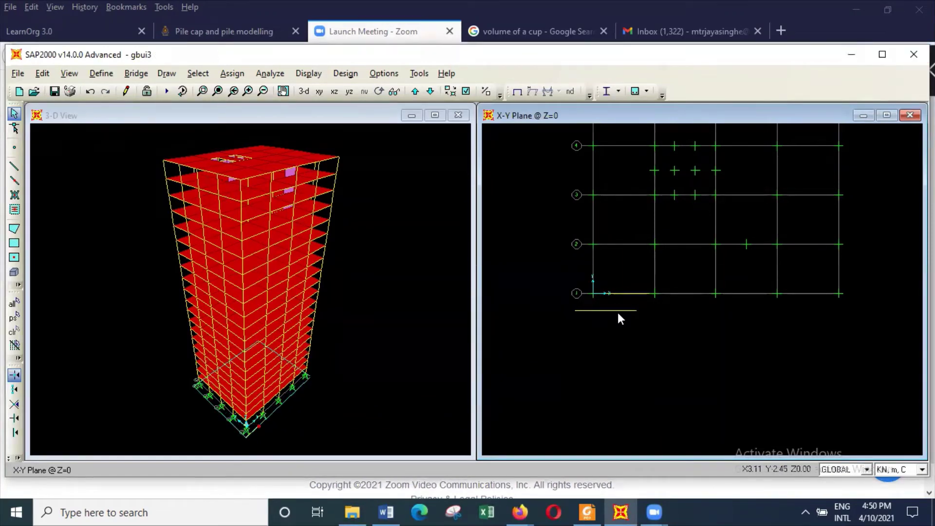
# Replicate the offset frame below grid line 1 once, with dx 0 and dy 0.65
pyautogui.click(618, 310)
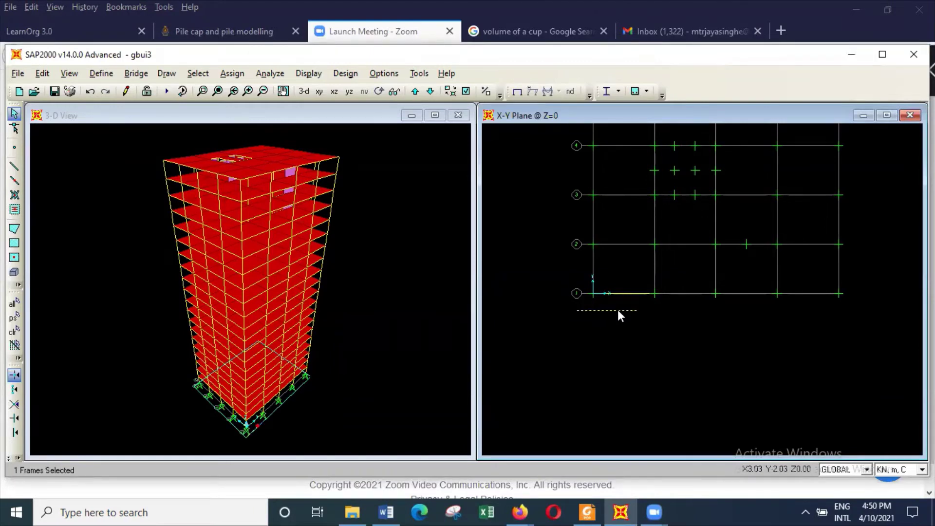
pyautogui.click(43, 73)
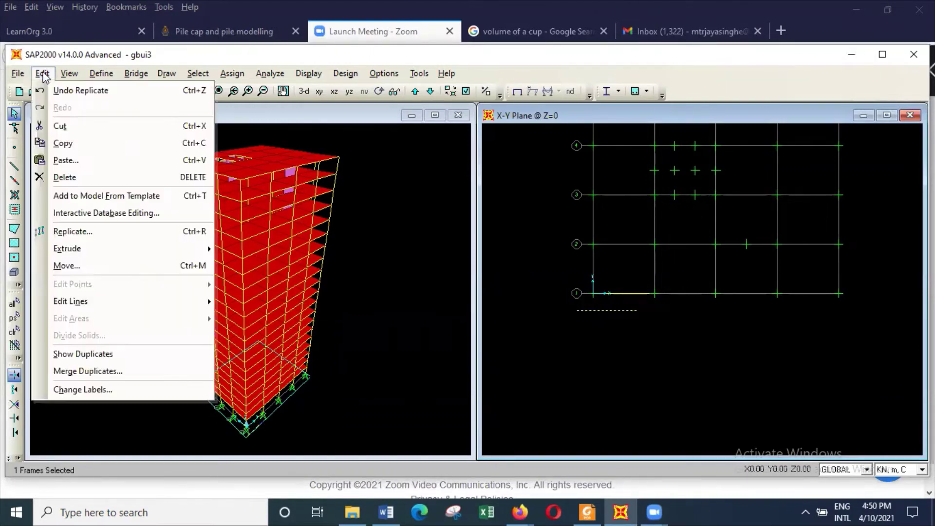
pyautogui.click(97, 232)
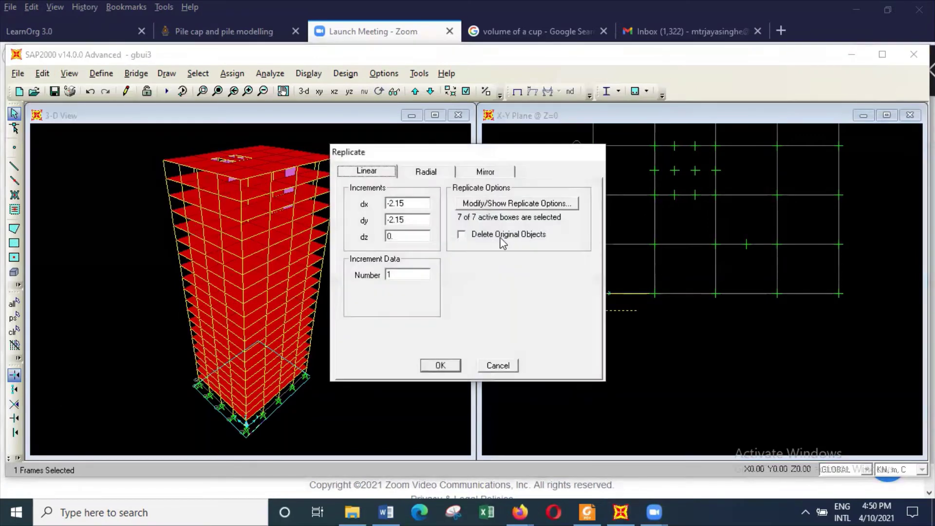
pyautogui.doubleClick(412, 202)
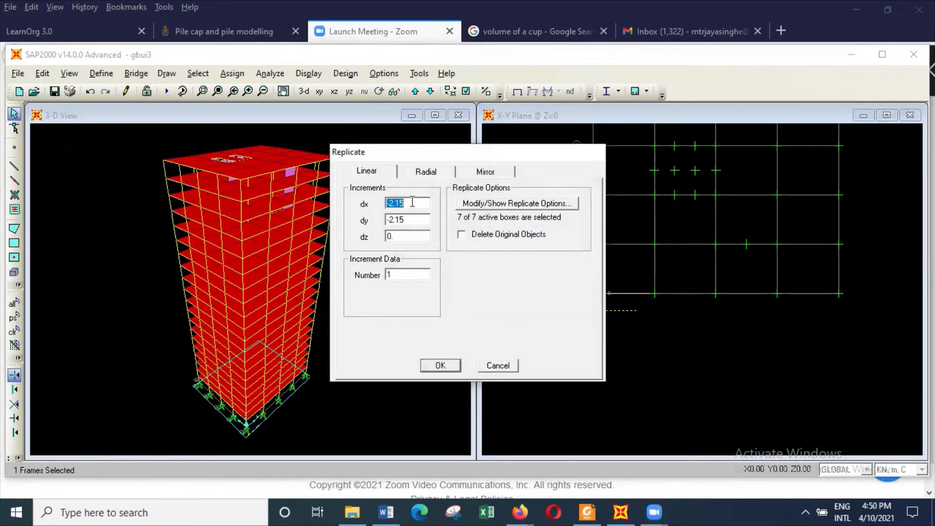
pyautogui.write('0')
pyautogui.doubleClick(412, 219)
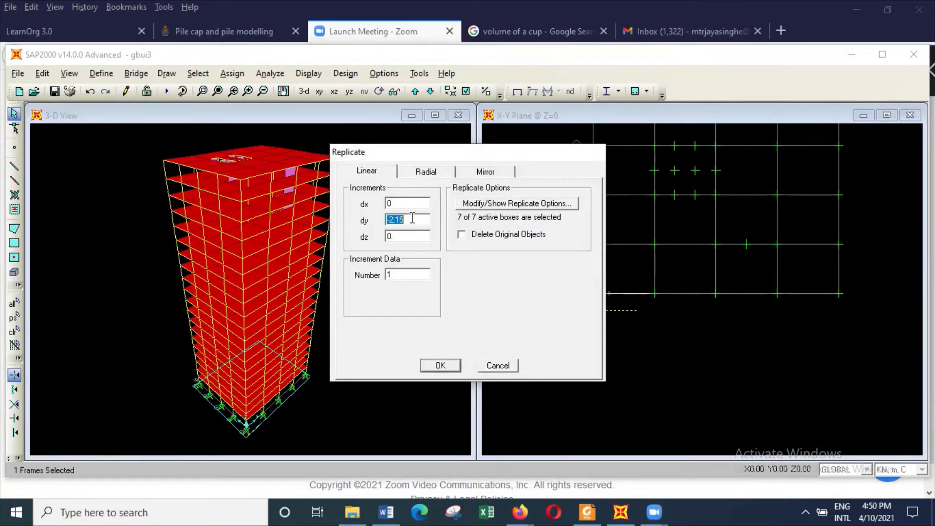
pyautogui.write('00.6')
pyautogui.press('BackSpace')
pyautogui.press('BackSpace')
pyautogui.press('BackSpace')
pyautogui.write('.65')
pyautogui.click(449, 366)
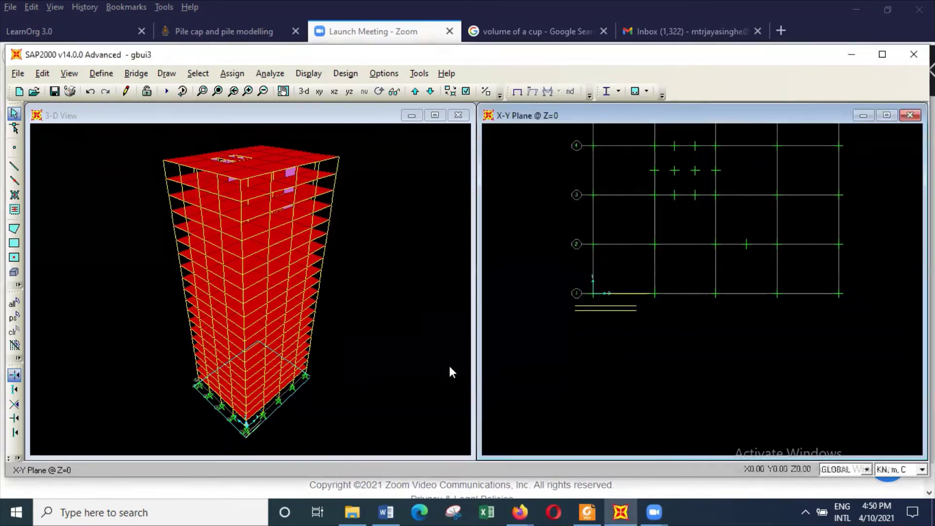
# Replicate the inner offset frame below grid line 1 once, with dx 0, dy 3 and dz 0
pyautogui.click(626, 305)
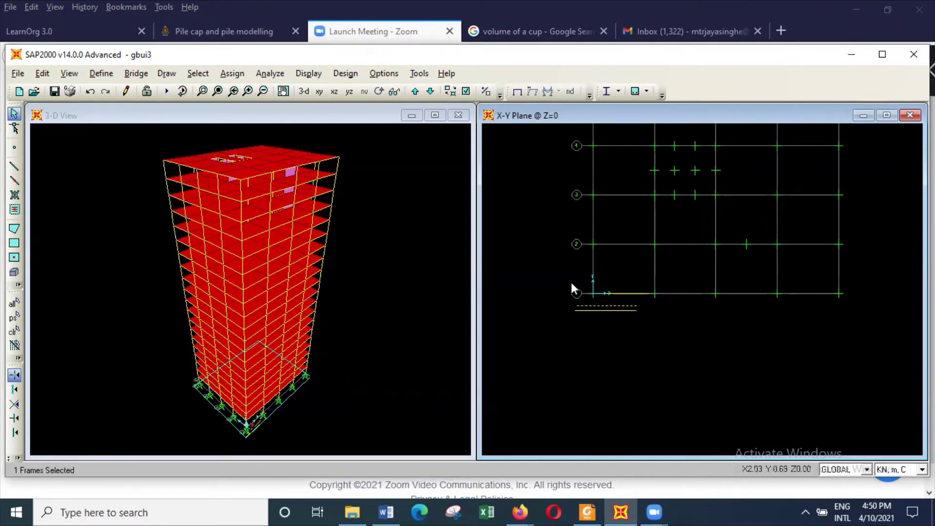
pyautogui.click(43, 73)
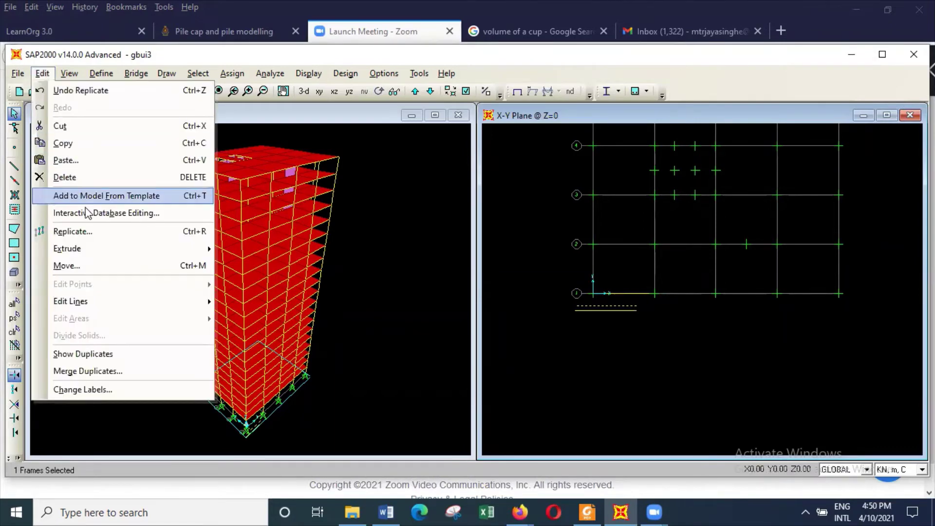
pyautogui.click(93, 232)
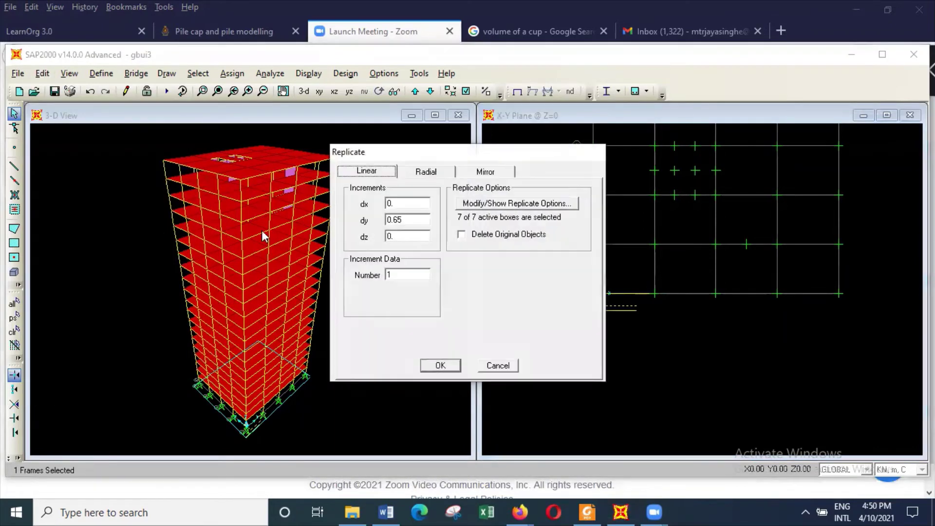
pyautogui.doubleClick(415, 216)
pyautogui.write('3')
pyautogui.click(448, 365)
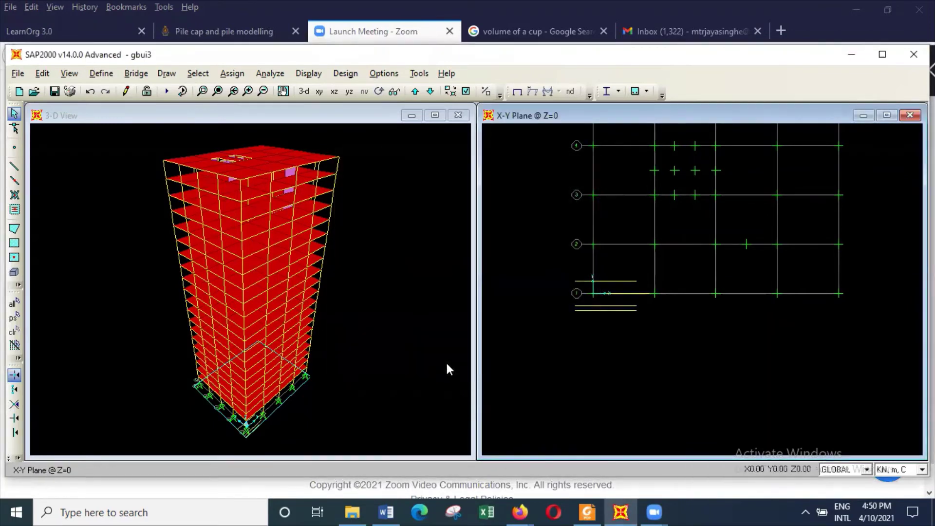
# Replicate the offset frame just above grid line 1 once, with dx 0, dy 0.65 and dz 0
pyautogui.click(624, 281)
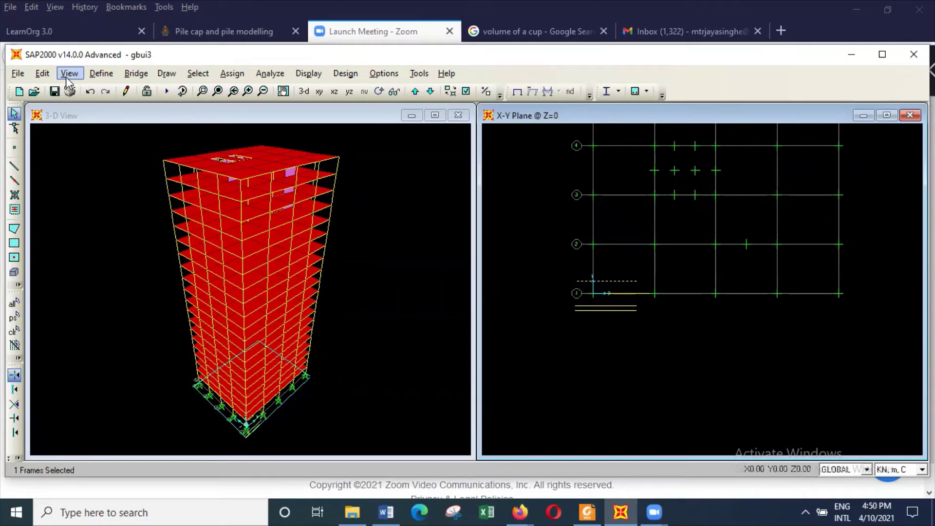
pyautogui.click(43, 74)
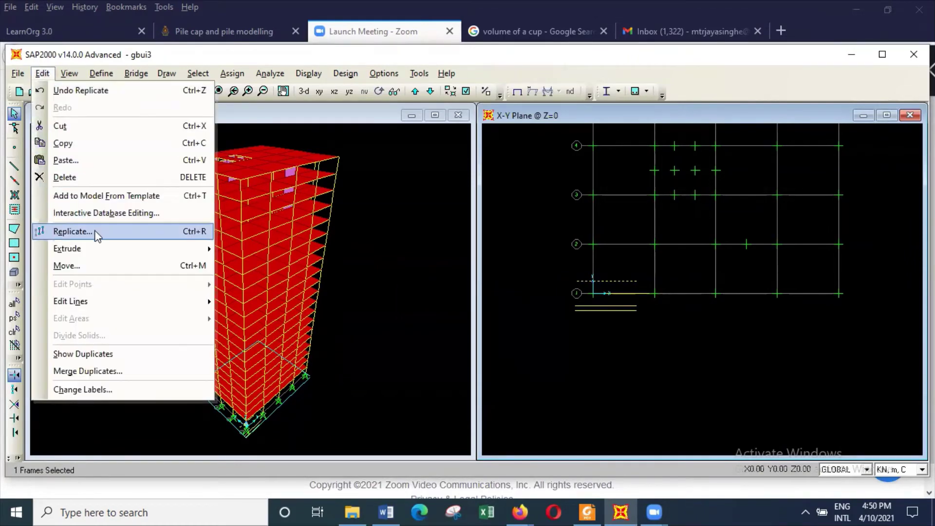
pyautogui.click(96, 232)
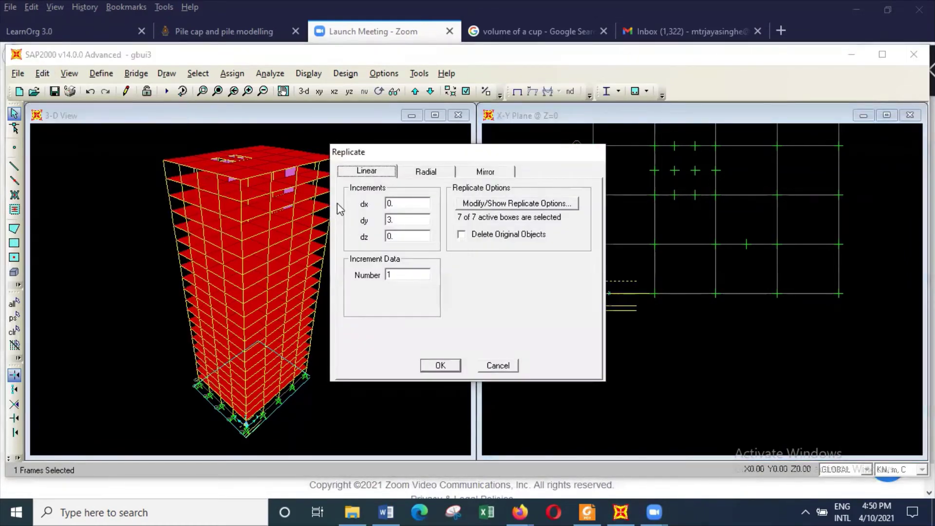
pyautogui.doubleClick(407, 220)
pyautogui.press('BackSpace')
pyautogui.write('.65')
pyautogui.click(440, 365)
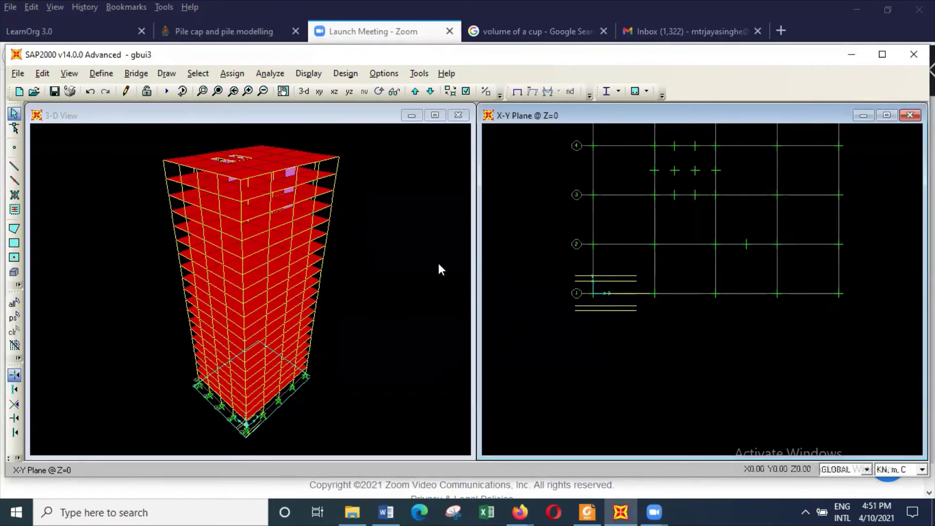
# Draw straight addbeam frames joining the left ends of the four offset frames, from the lowest to the uppermost
pyautogui.click(202, 91)
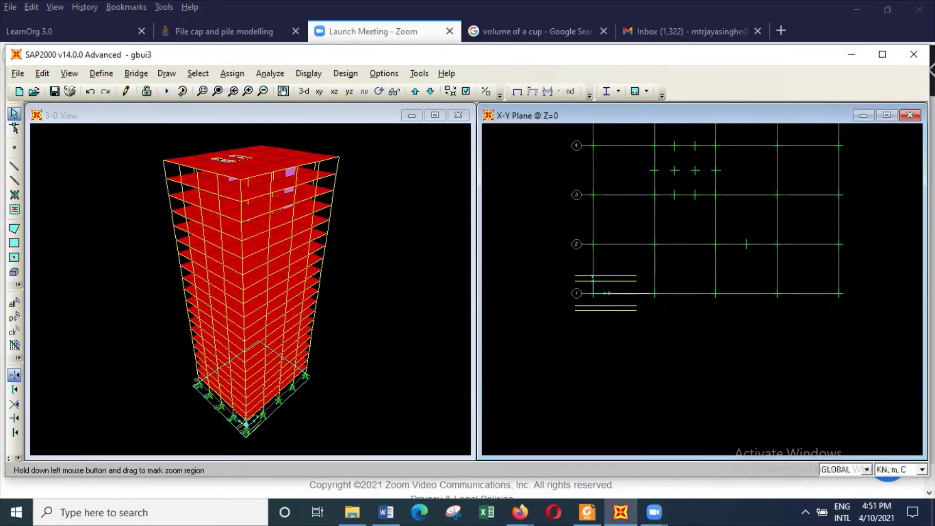
pyautogui.moveTo(557, 253); pyautogui.dragTo(622, 318)
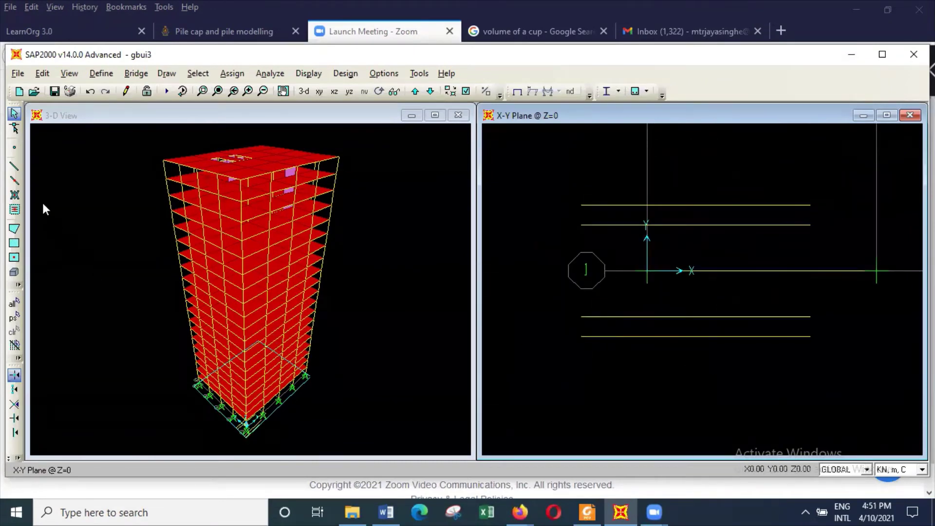
pyautogui.click(13, 167)
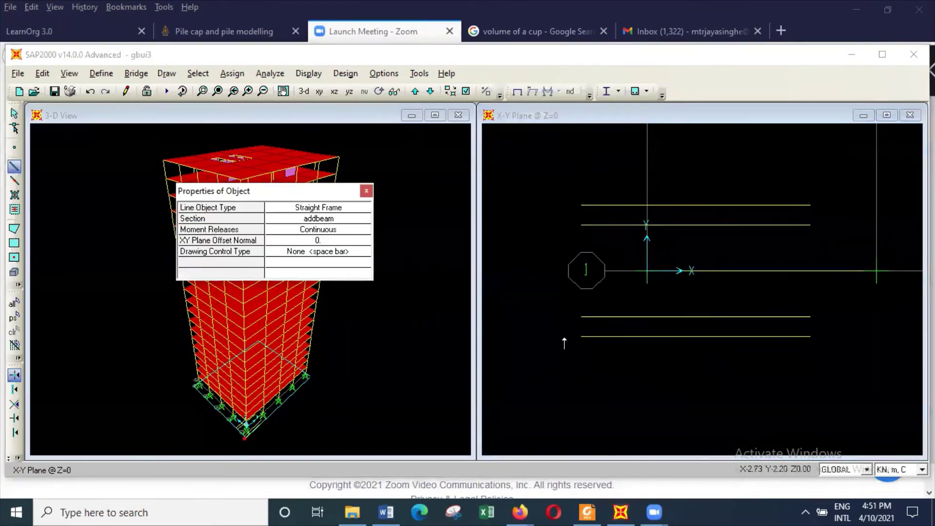
pyautogui.click(581, 336)
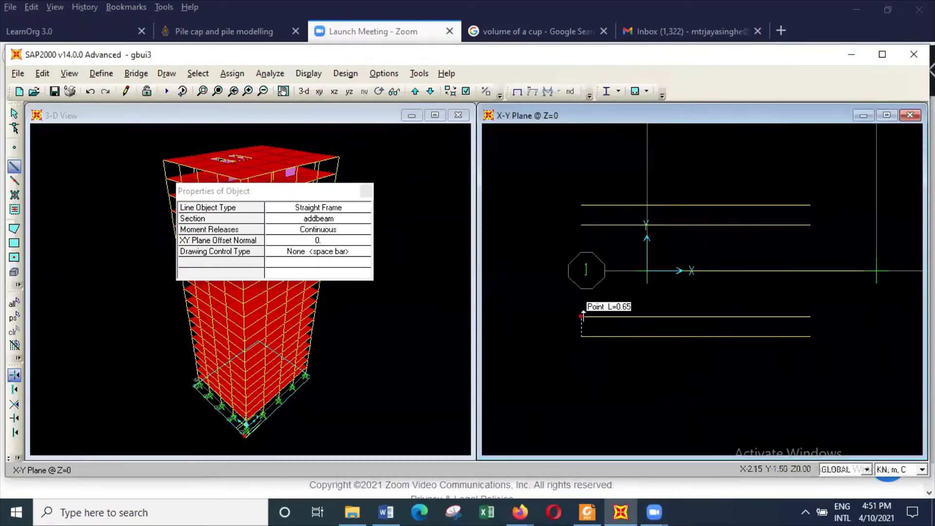
pyautogui.click(583, 316)
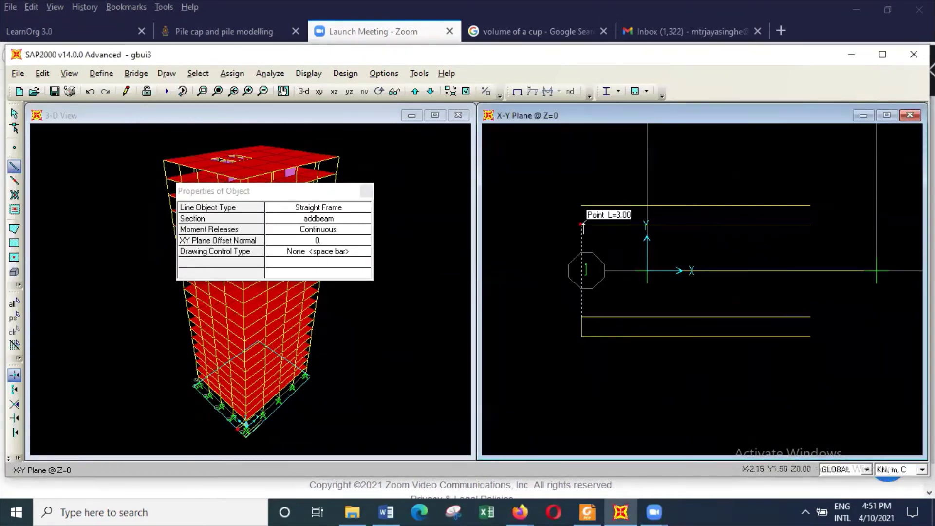
pyautogui.click(582, 225)
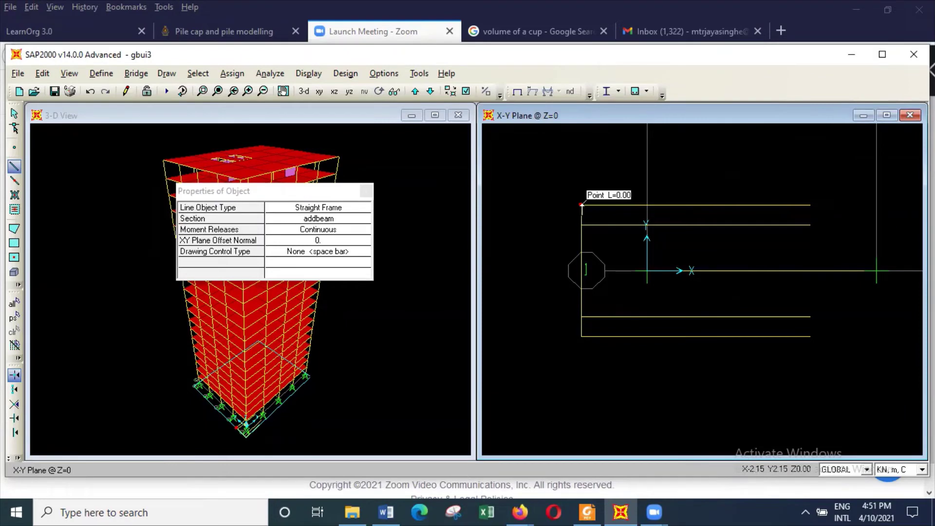
pyautogui.press('Escape')
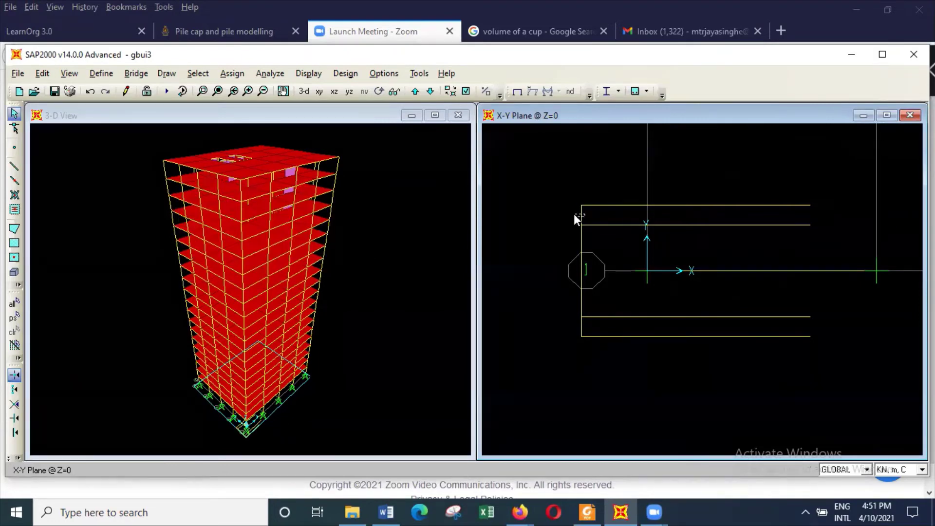
# Replicate the three left-end connecting frames once, with dx 0.65 and dy 0
pyautogui.click(578, 215)
pyautogui.moveTo(576, 181); pyautogui.dragTo(598, 371)
pyautogui.click(42, 73)
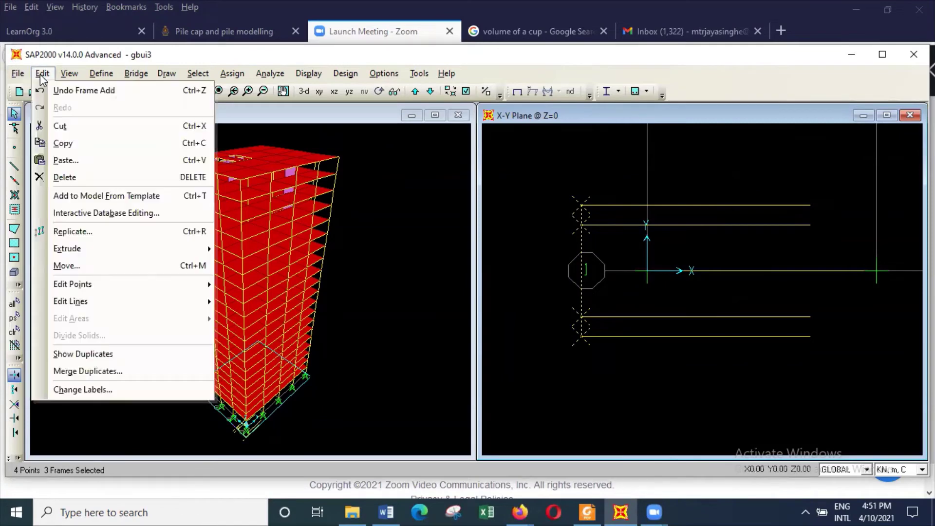
pyautogui.click(73, 231)
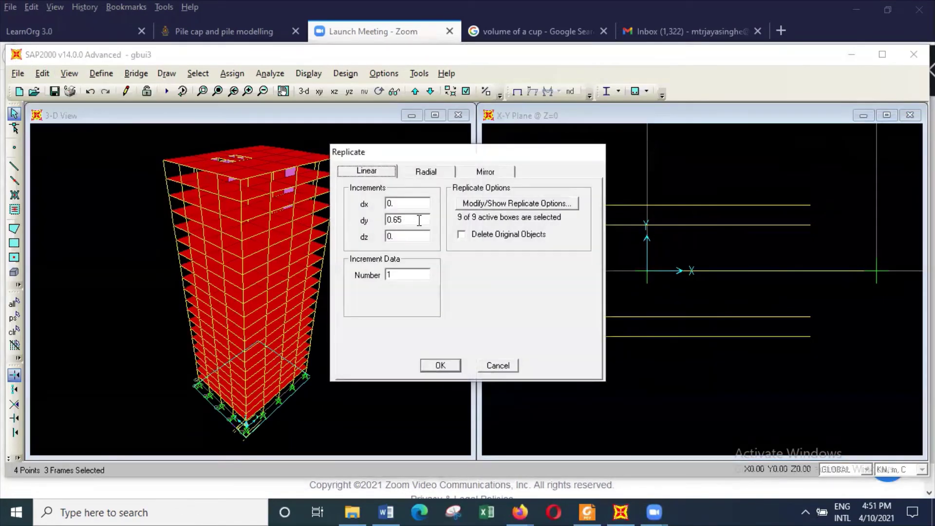
pyautogui.click(420, 202)
pyautogui.write('65')
pyautogui.doubleClick(420, 217)
pyautogui.write('0')
pyautogui.click(441, 366)
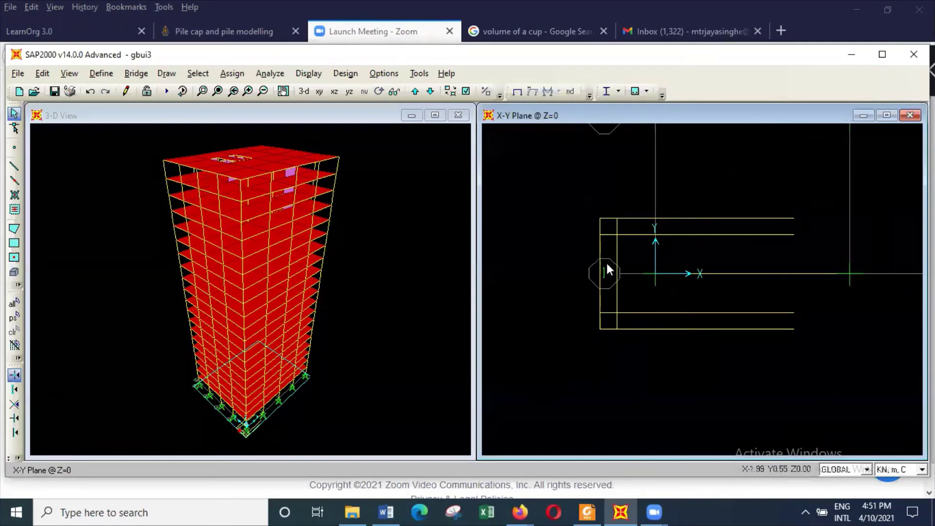
# Replicate the second column of connecting frames once, with dx 3 and dy 0
pyautogui.moveTo(609, 196); pyautogui.dragTo(637, 348)
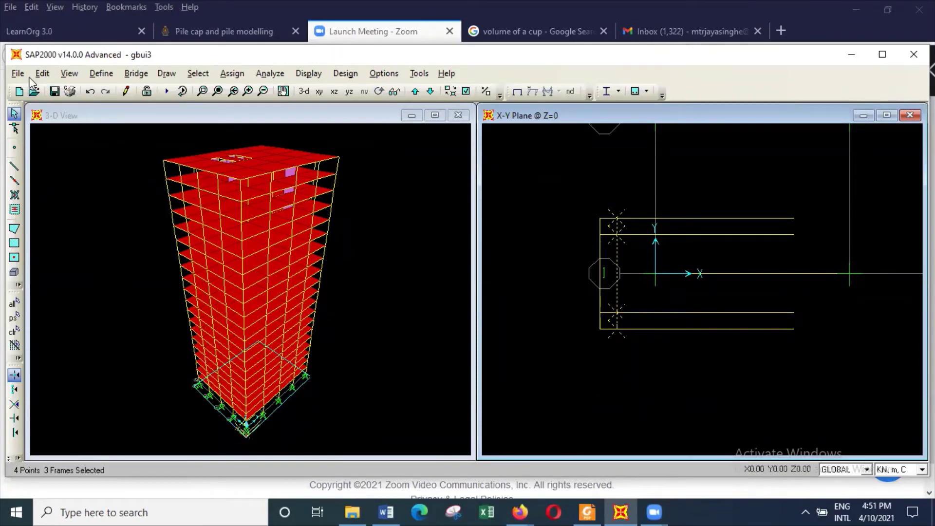
pyautogui.click(42, 73)
pyautogui.click(88, 226)
pyautogui.doubleClick(418, 202)
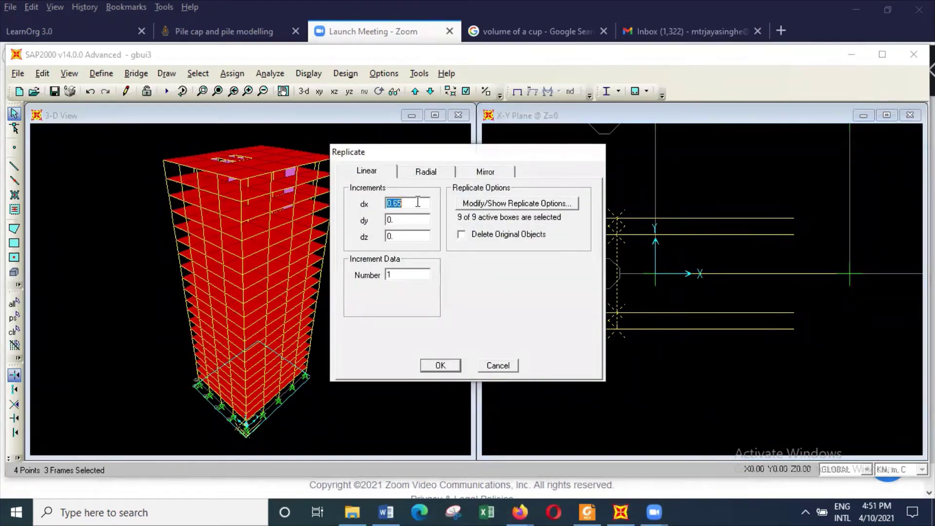
pyautogui.write('3')
pyautogui.click(441, 365)
# Replicate the third column of connecting frames once, with dx 0.65 and dy 0
pyautogui.moveTo(681, 201); pyautogui.dragTo(724, 347)
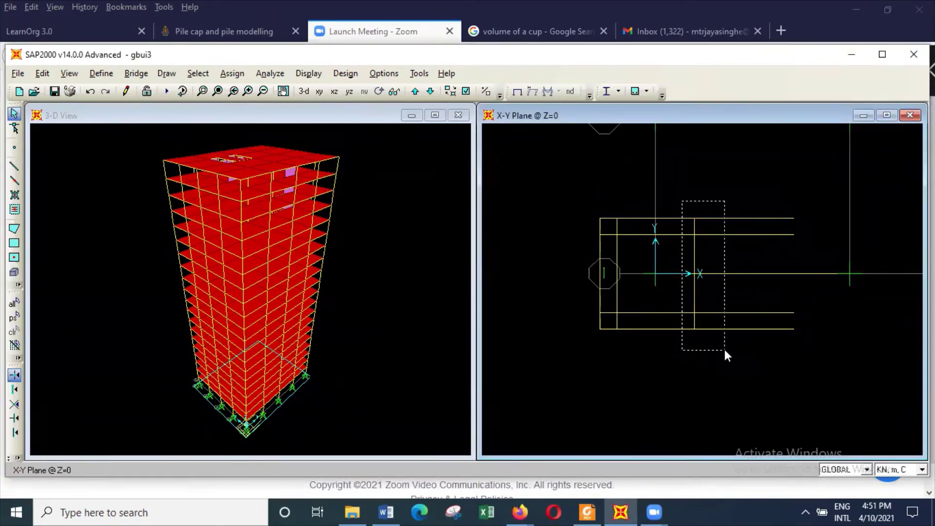
pyautogui.click(42, 73)
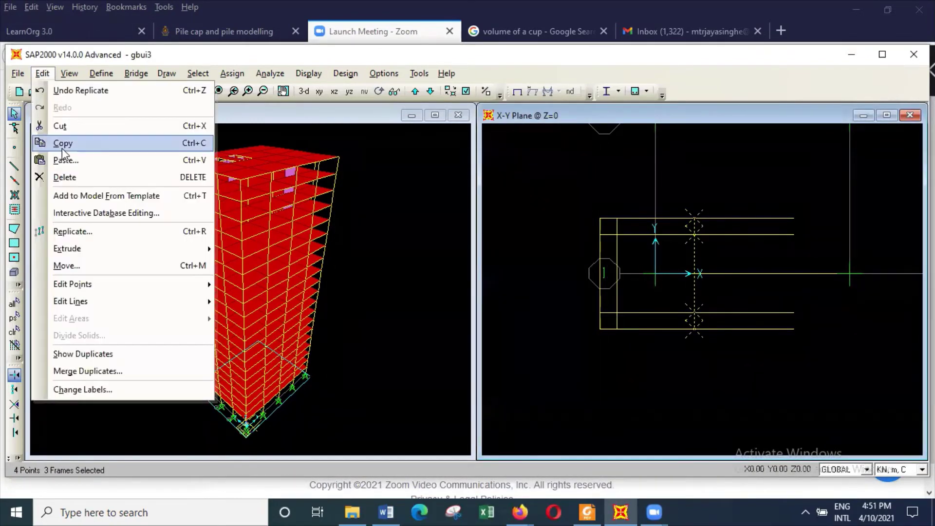
pyautogui.click(86, 233)
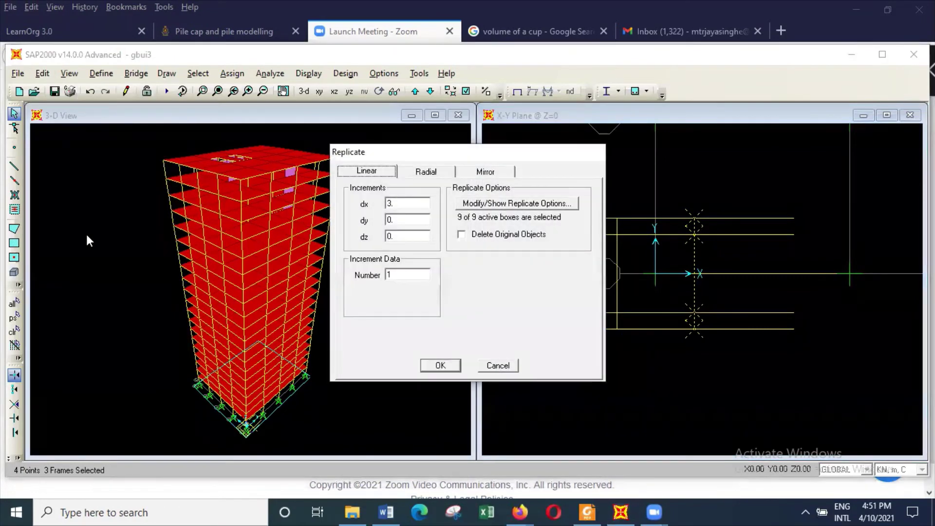
pyautogui.doubleClick(412, 204)
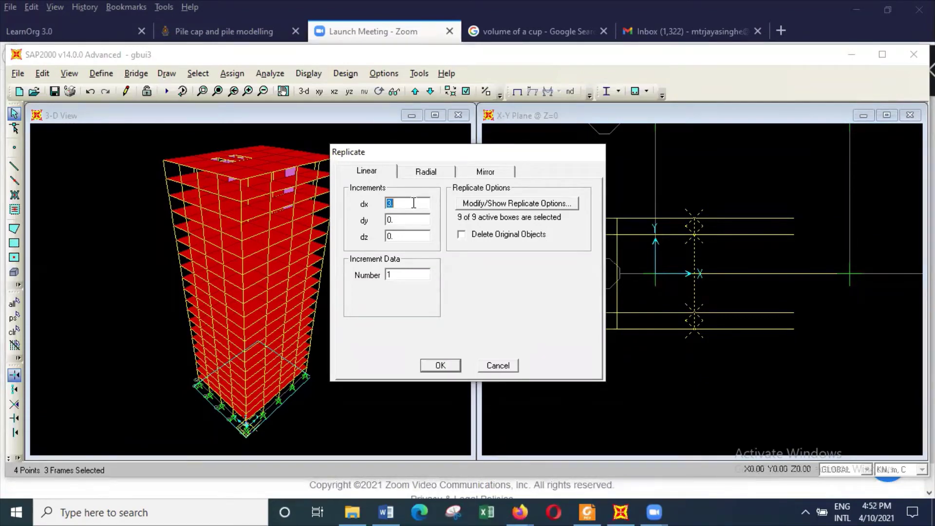
pyautogui.write('.65')
pyautogui.click(449, 365)
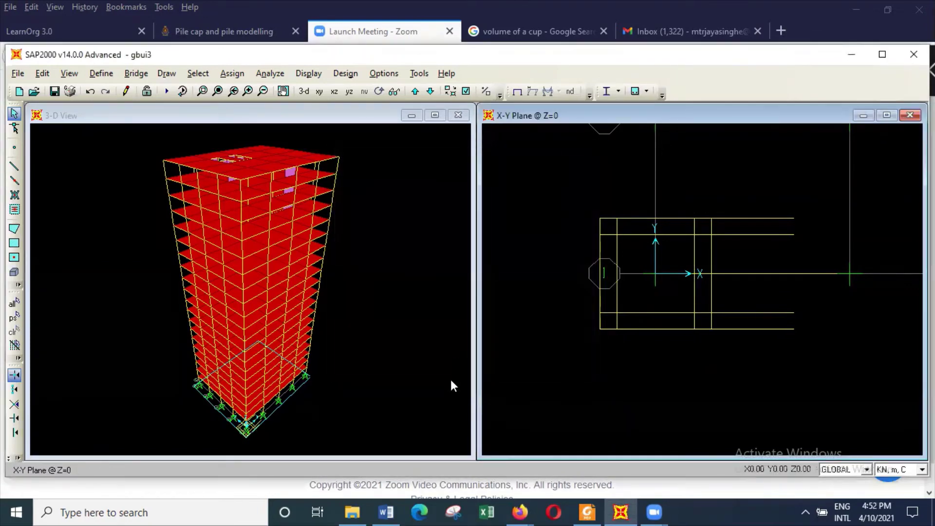
# Break all the corner layout frames at their intersections and delete the segments extending beyond the rightmost connecting column
pyautogui.moveTo(808, 362); pyautogui.dragTo(555, 182)
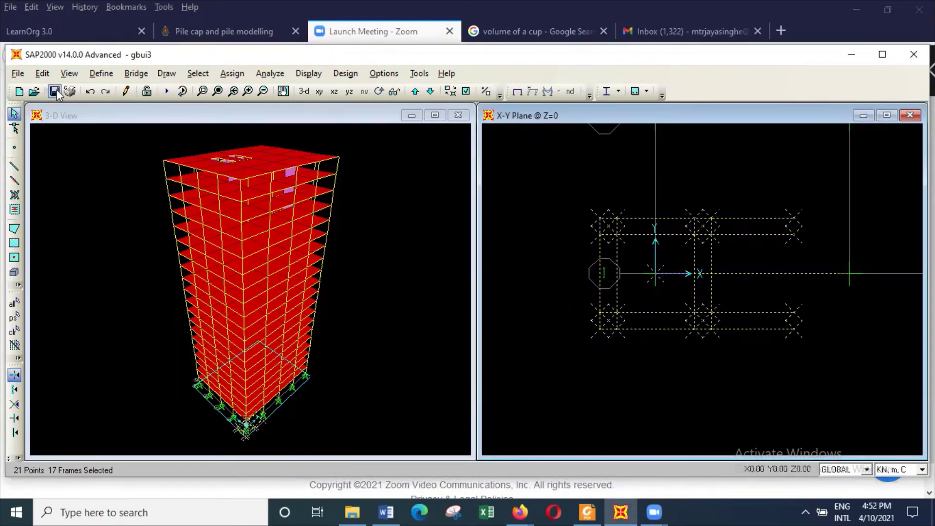
pyautogui.click(43, 73)
pyautogui.moveTo(74, 301)
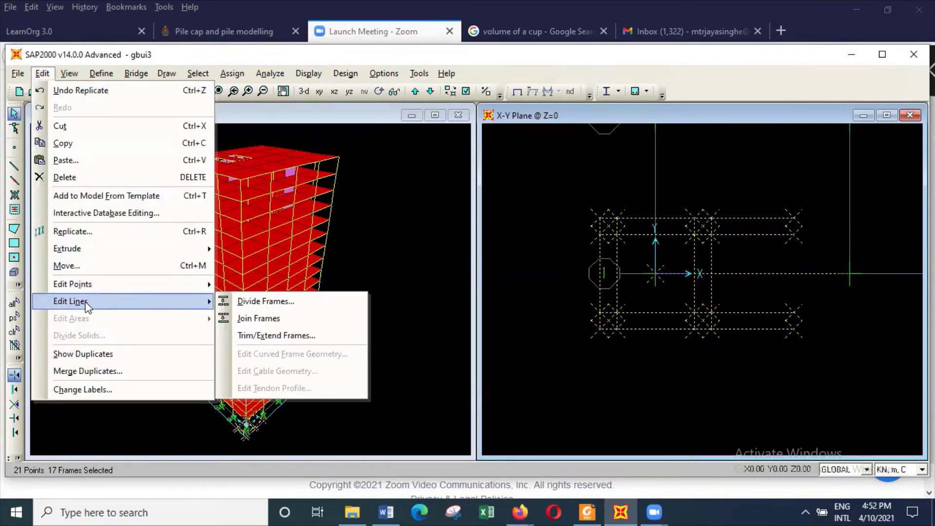
pyautogui.click(266, 301)
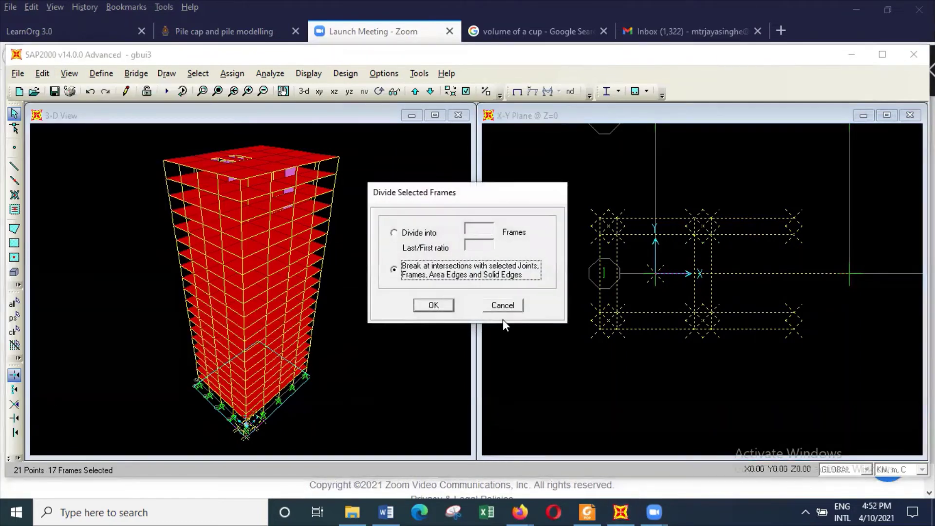
pyautogui.click(452, 307)
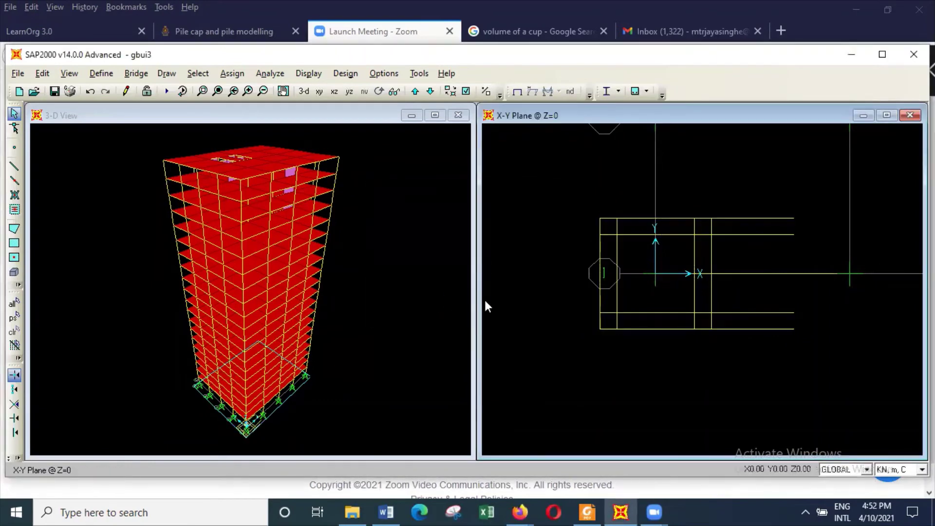
pyautogui.hotkey('ctrl', 'p')
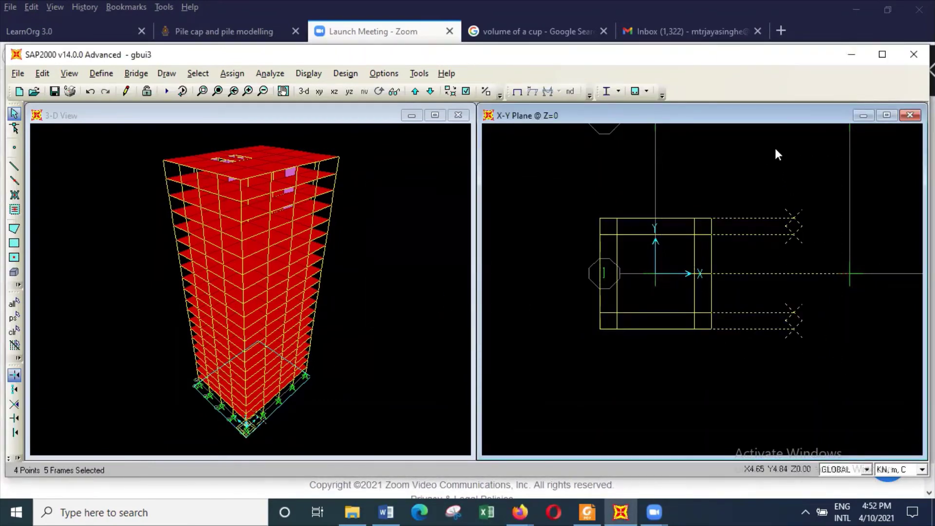
pyautogui.press('Delete')
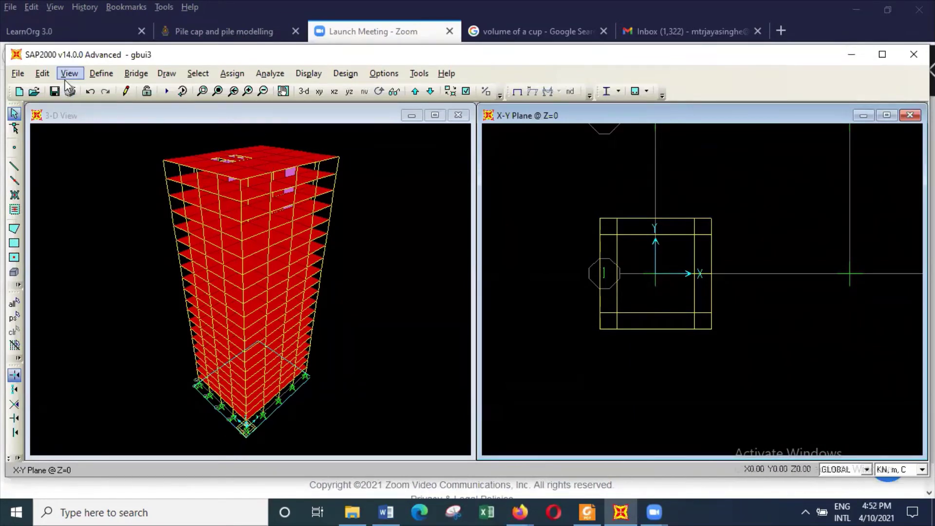
pyautogui.click(102, 75)
pyautogui.moveTo(135, 112)
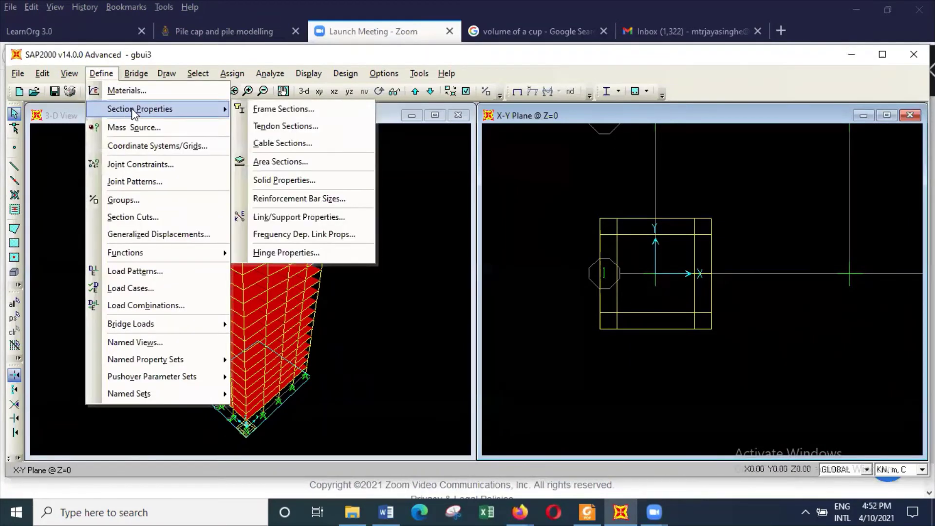
pyautogui.click(327, 109)
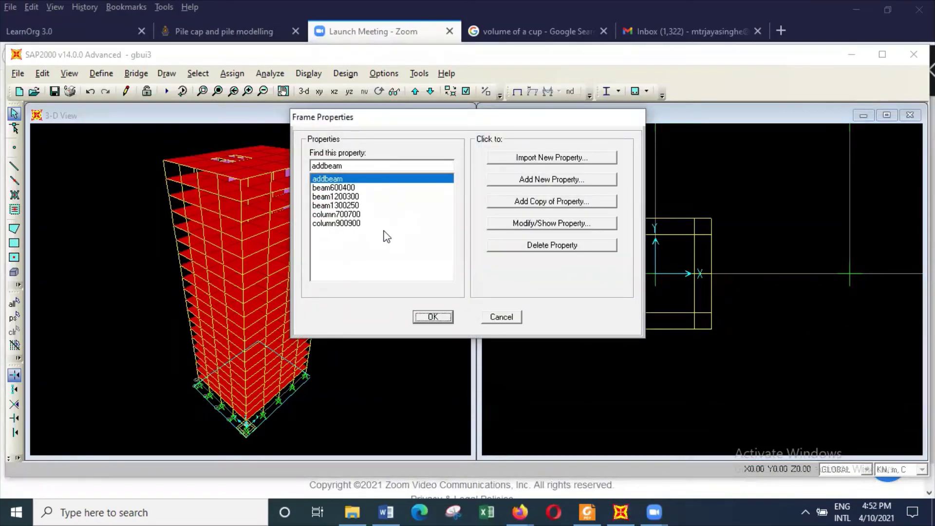
pyautogui.click(504, 317)
# Create a copy of the wall300 shell area section and name it pilecap1800
pyautogui.click(101, 73)
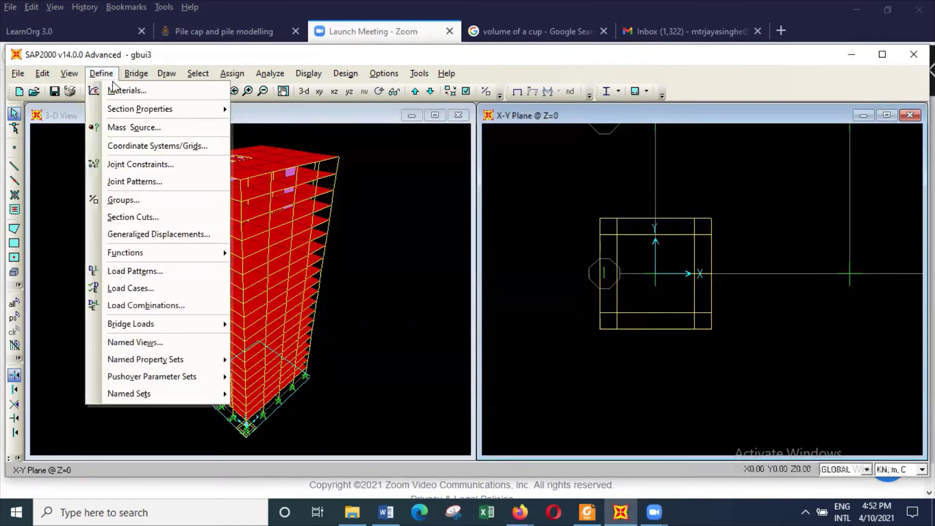
pyautogui.moveTo(124, 110)
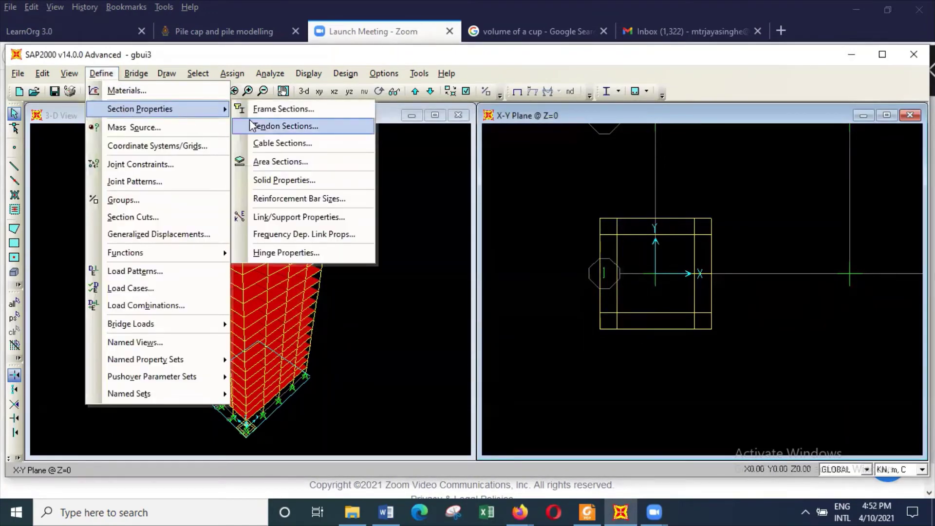
pyautogui.click(312, 162)
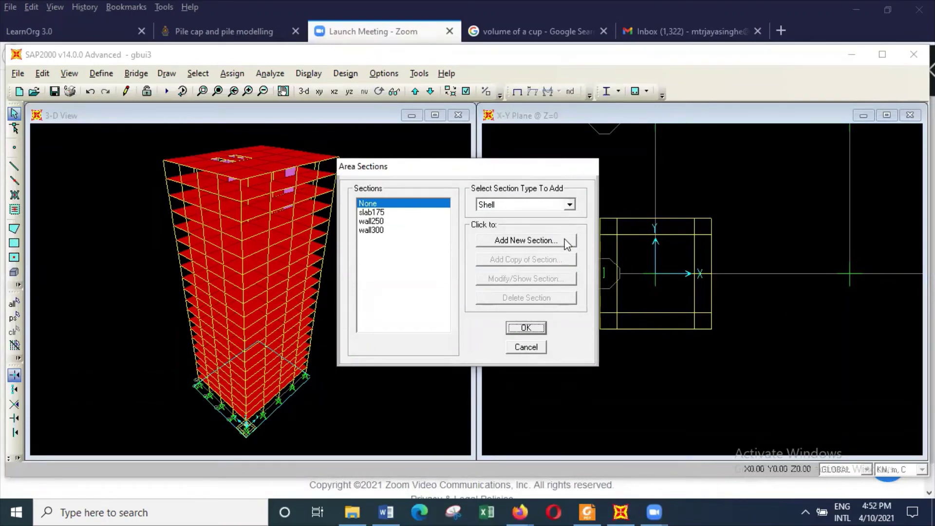
pyautogui.click(387, 230)
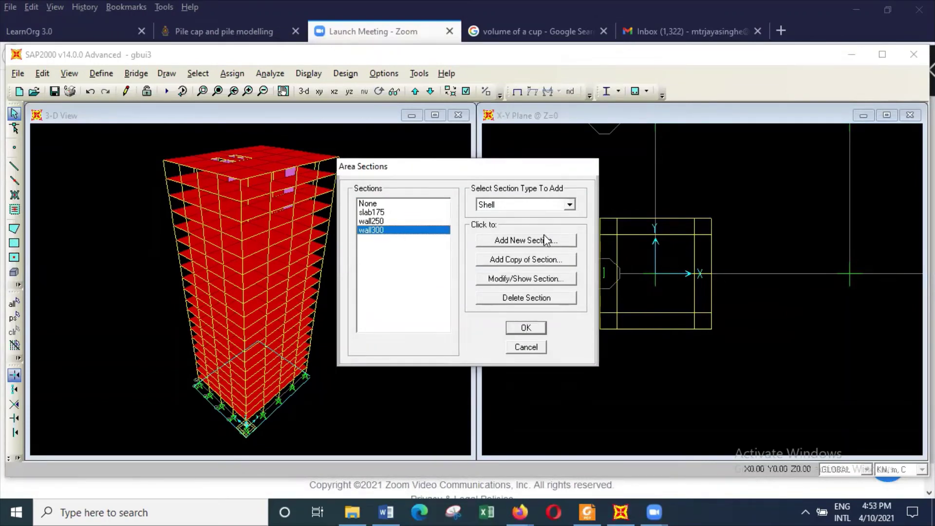
pyautogui.click(555, 261)
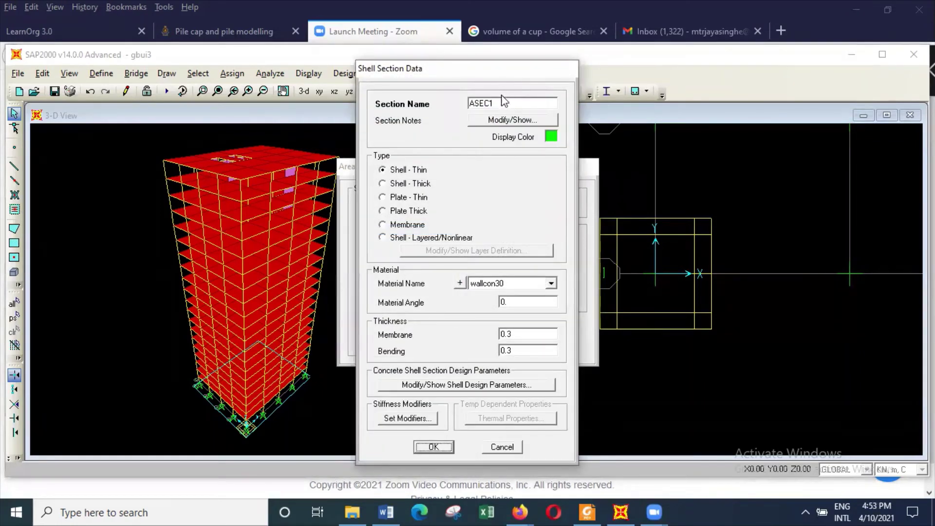
pyautogui.doubleClick(504, 102)
pyautogui.write('pilecap1800')
# Set the pilecap1800 section's membrane and bending thicknesses to 1.8 and its material to pilecapcon30
pyautogui.doubleClick(531, 334)
pyautogui.write('1800')
pyautogui.doubleClick(534, 348)
pyautogui.write('1')
pyautogui.click(551, 284)
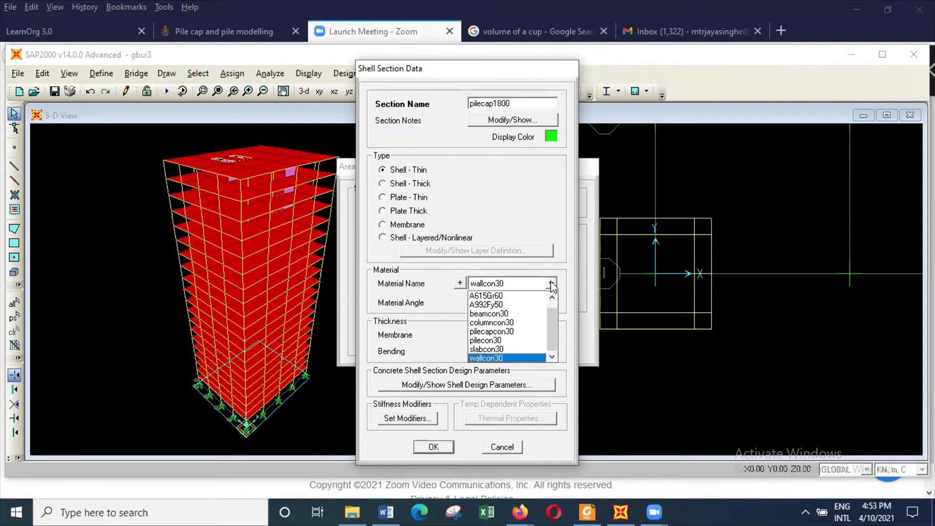
pyautogui.click(524, 331)
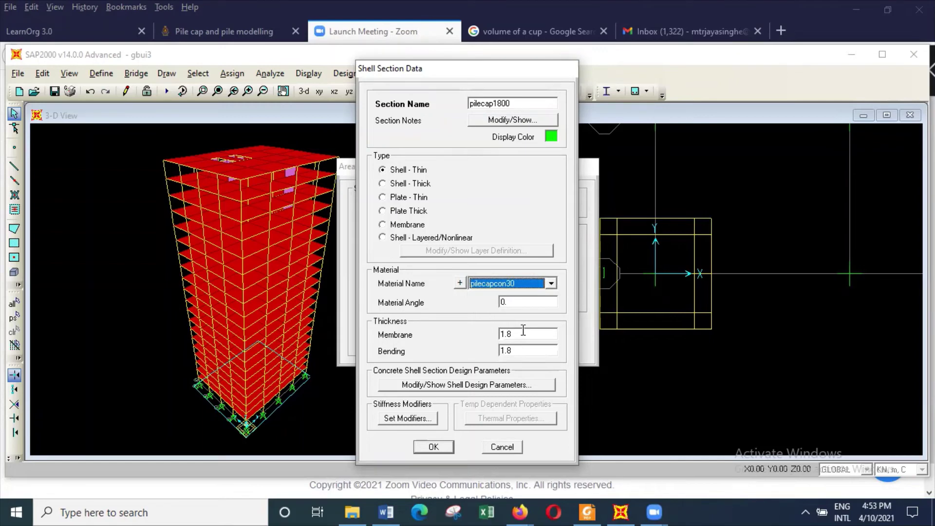
pyautogui.click(434, 447)
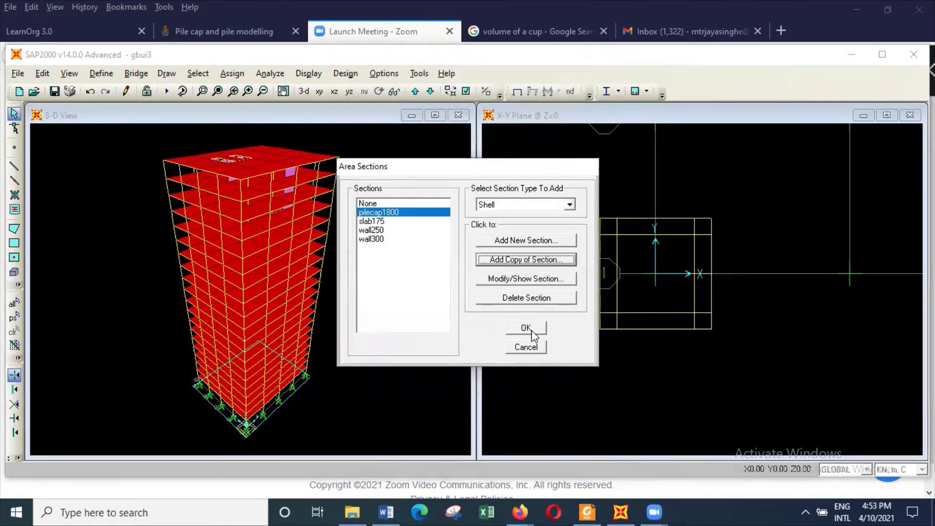
pyautogui.click(527, 328)
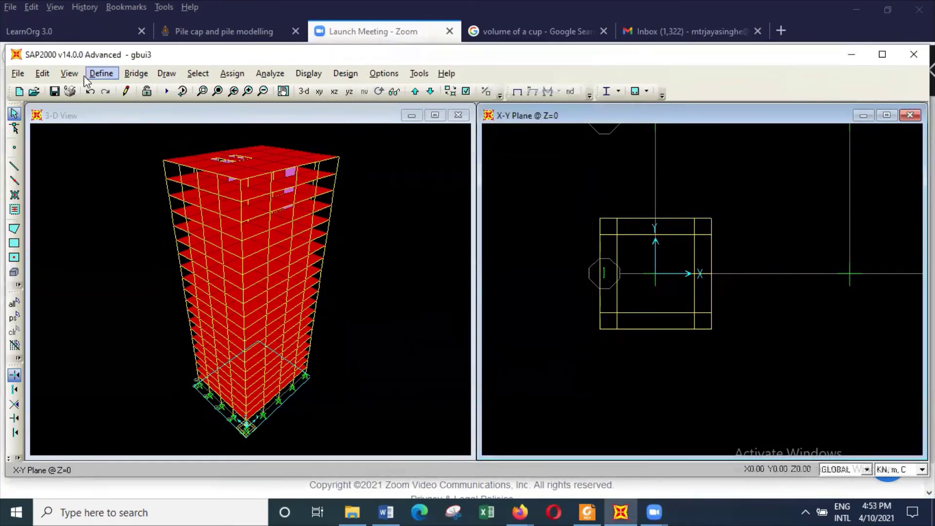
# Add a new circular concrete frame section with material pilecon30 and a diameter of 1 m
pyautogui.click(111, 74)
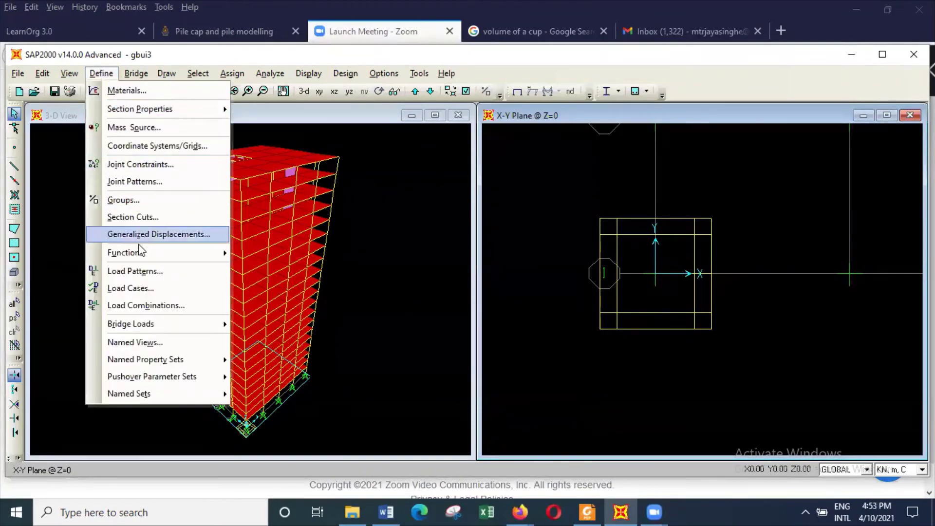
pyautogui.moveTo(162, 111)
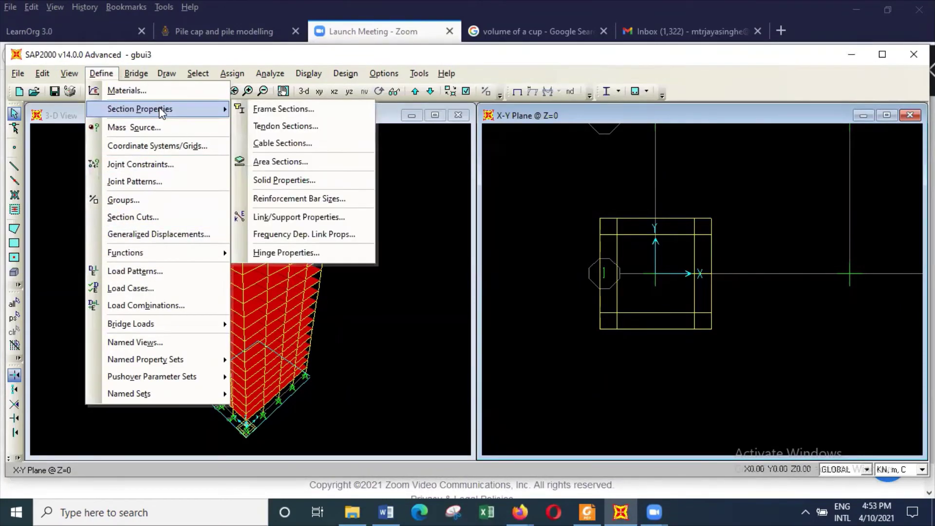
pyautogui.click(288, 109)
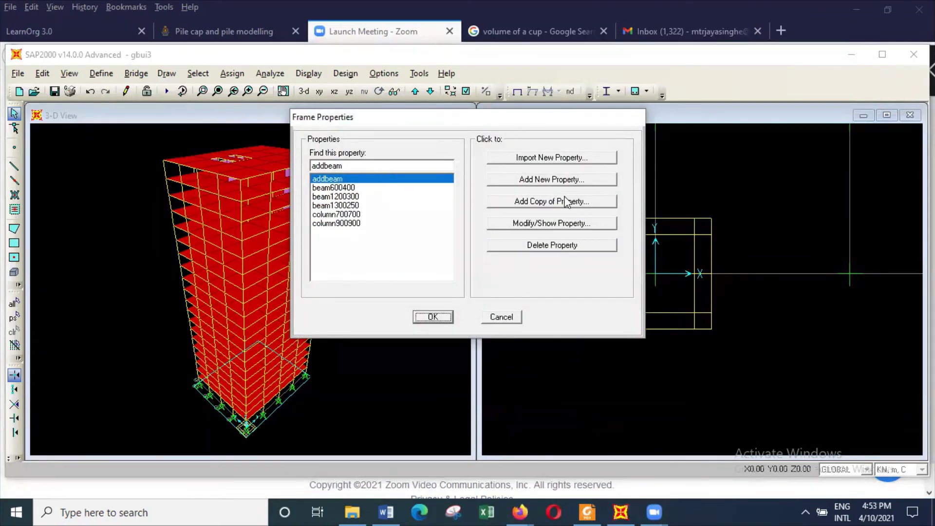
pyautogui.click(574, 179)
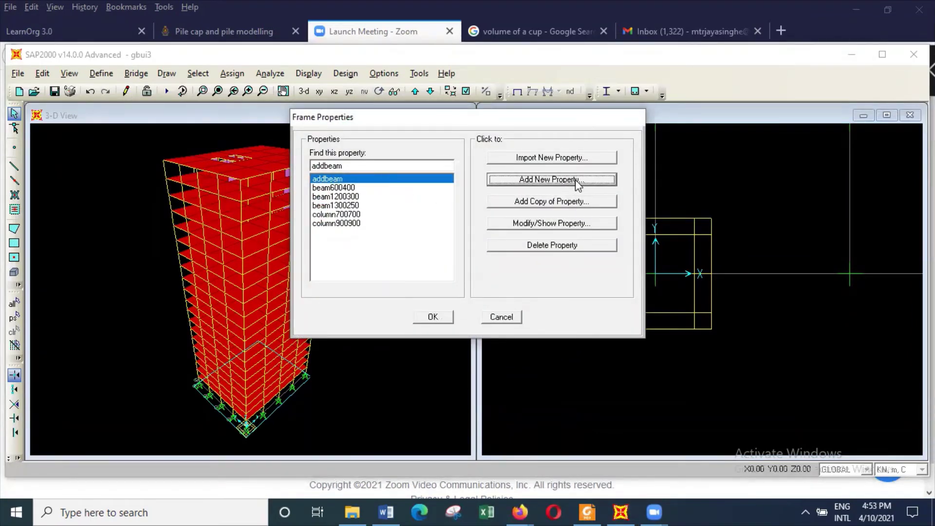
pyautogui.click(444, 194)
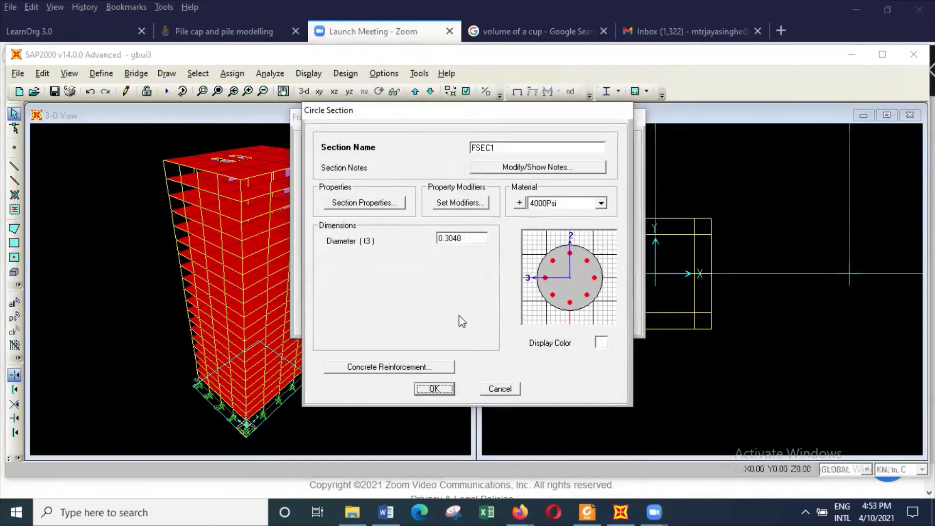
pyautogui.click(602, 203)
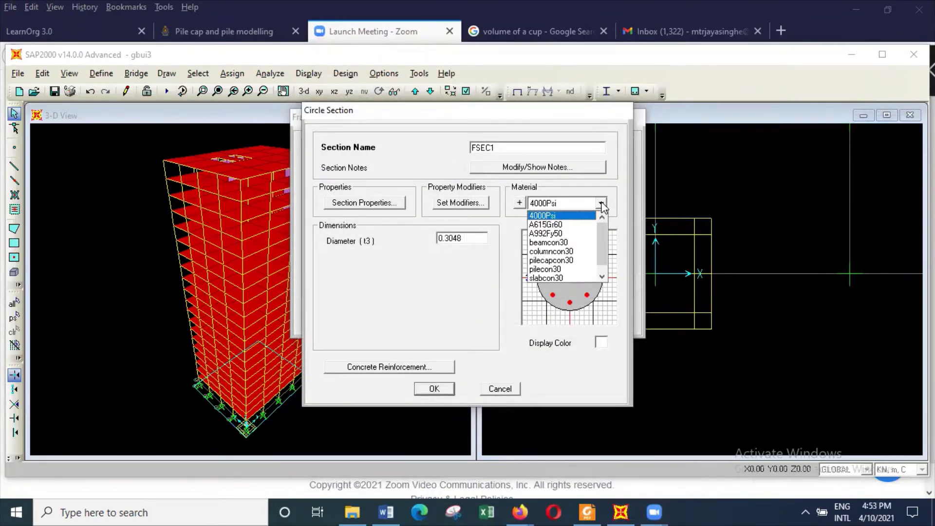
pyautogui.click(565, 269)
pyautogui.doubleClick(474, 238)
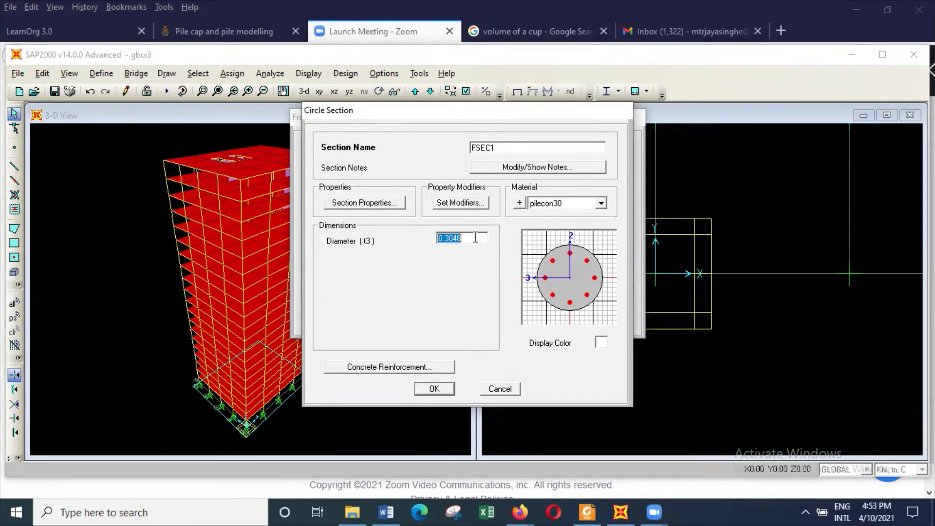
pyautogui.write('1')
pyautogui.click(434, 388)
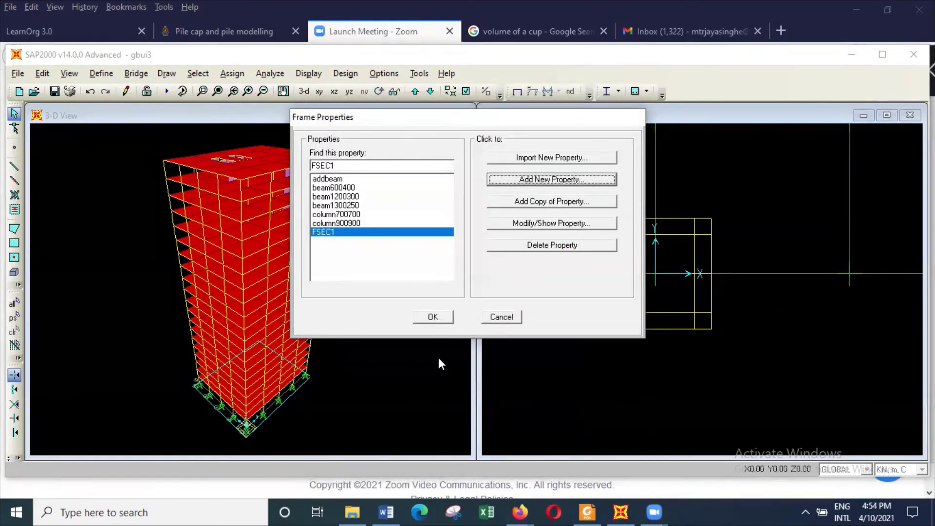
# Rename the new circular frame section as pile1000
pyautogui.click(446, 321)
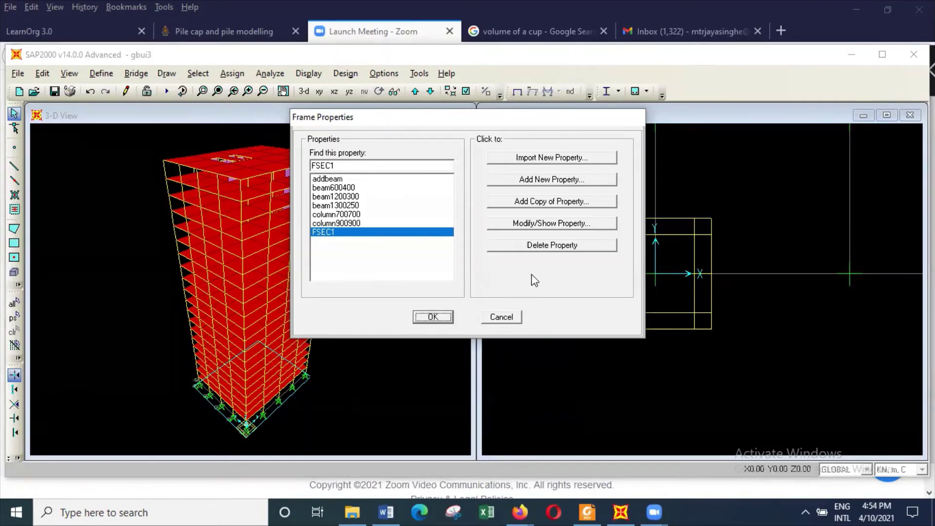
pyautogui.click(559, 223)
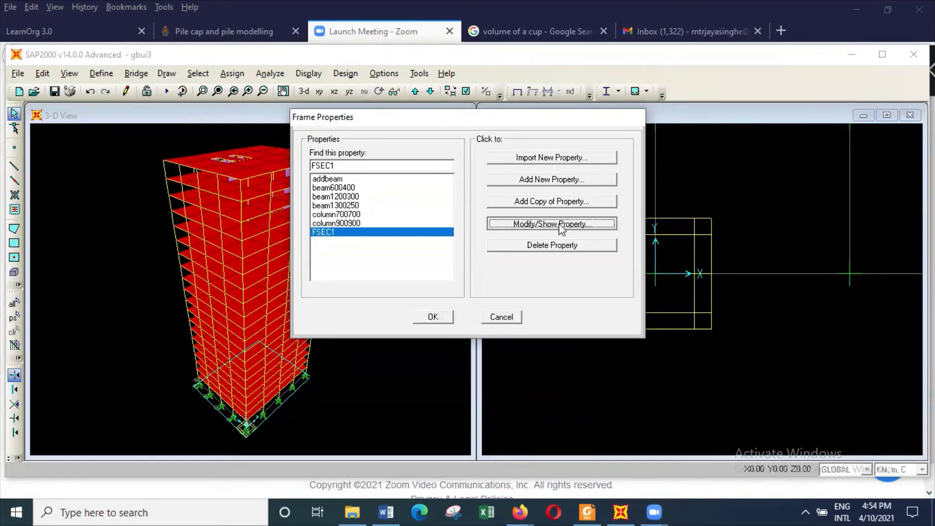
pyautogui.moveTo(508, 147); pyautogui.dragTo(420, 146)
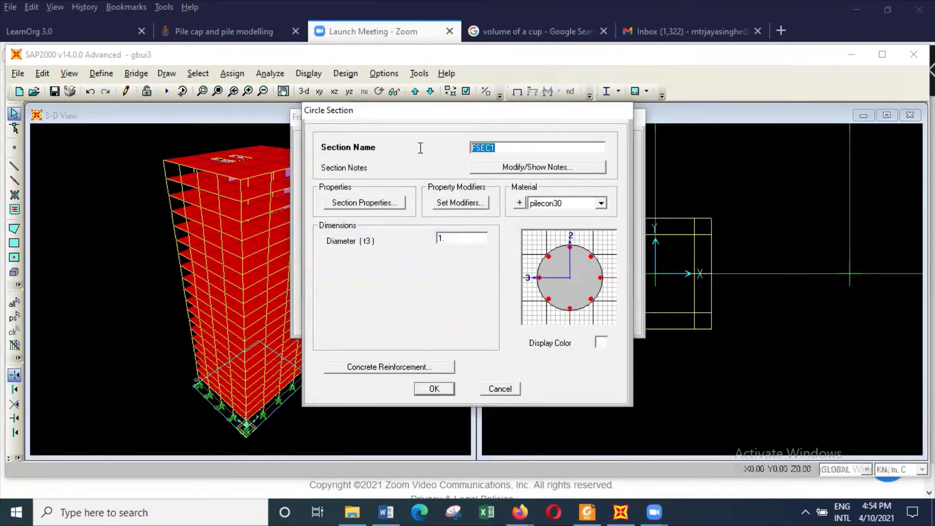
pyautogui.write('pile1000')
pyautogui.click(445, 387)
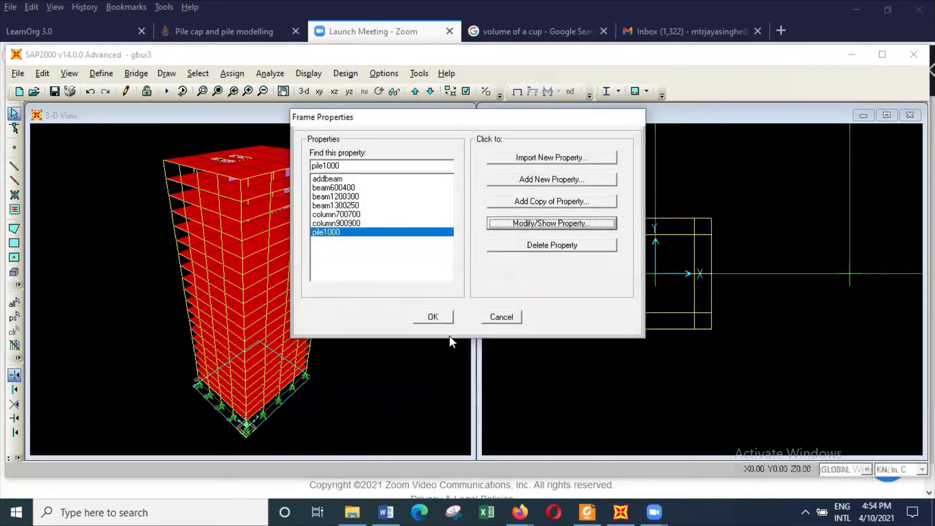
pyautogui.click(449, 319)
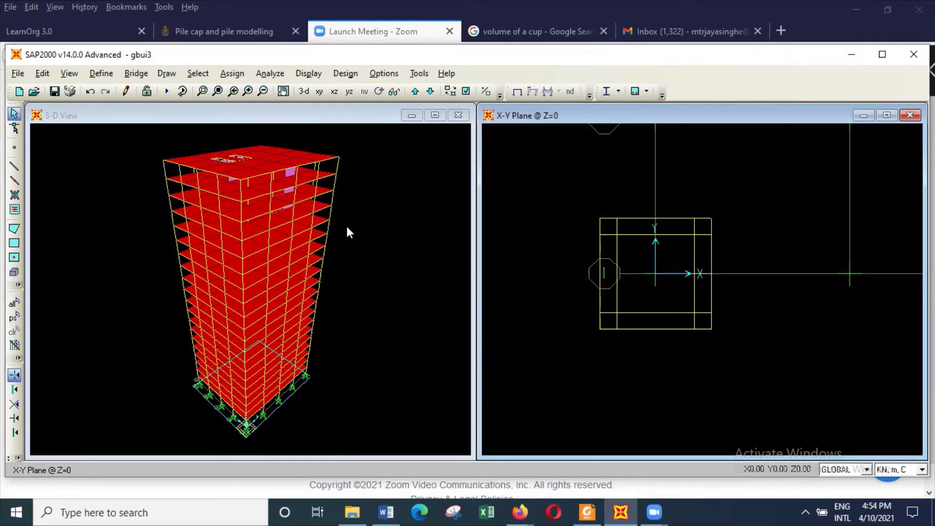
# Draw rectangular pilecap1800 areas over the cap's upper-left corner cell and the upper-left quadrant of its inner square
pyautogui.click(14, 243)
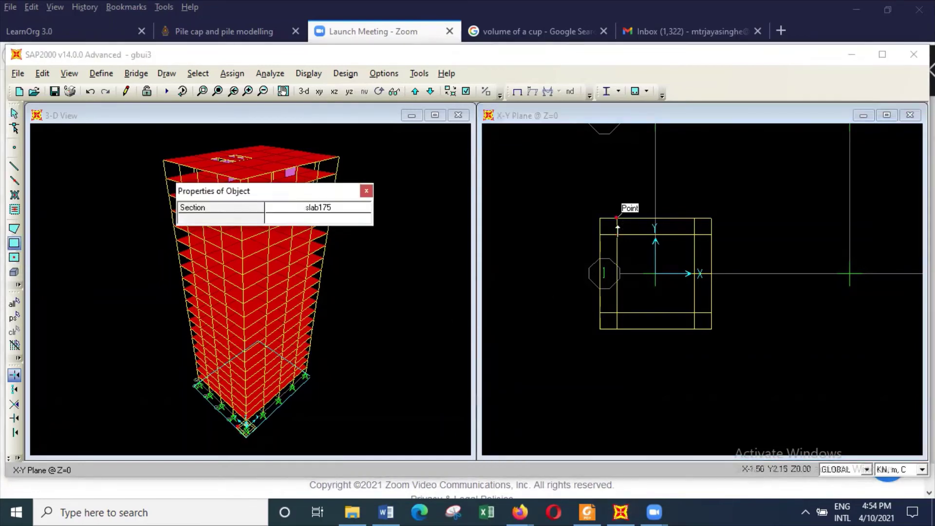
pyautogui.click(367, 210)
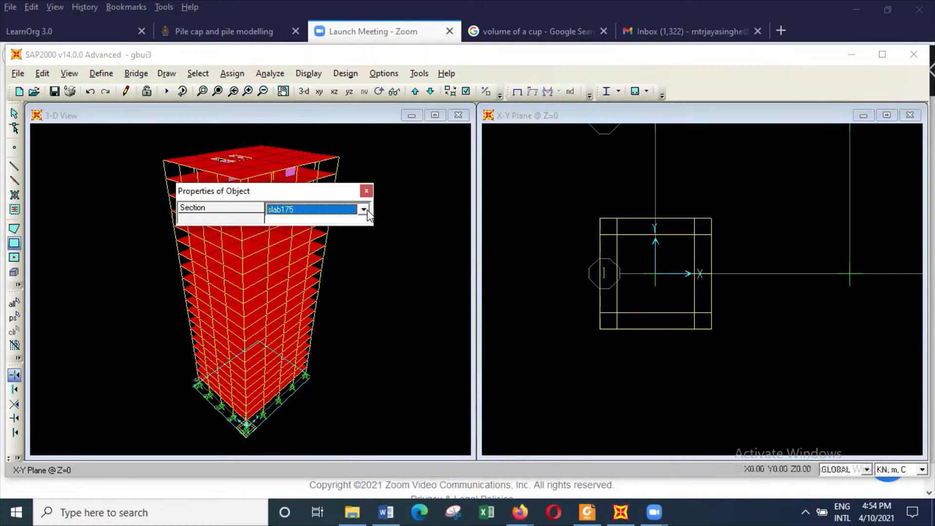
pyautogui.click(363, 209)
pyautogui.click(348, 223)
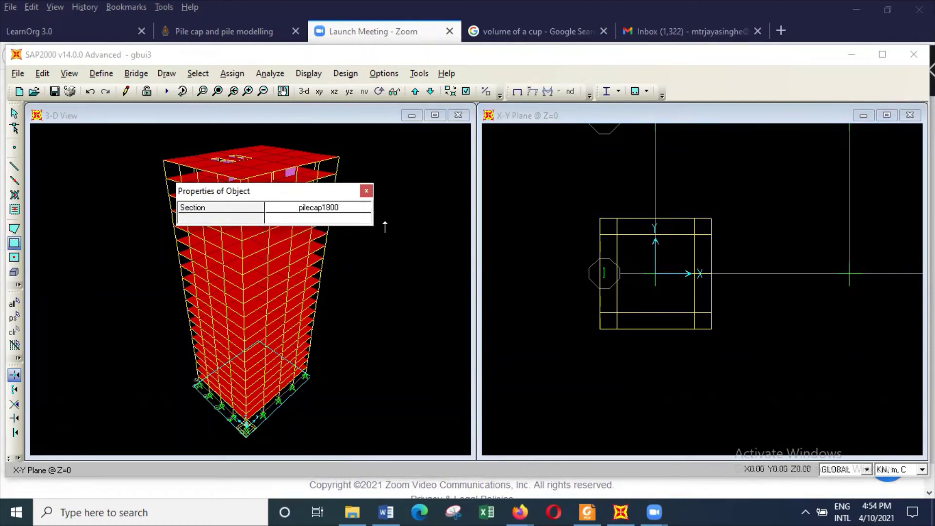
pyautogui.click(602, 220)
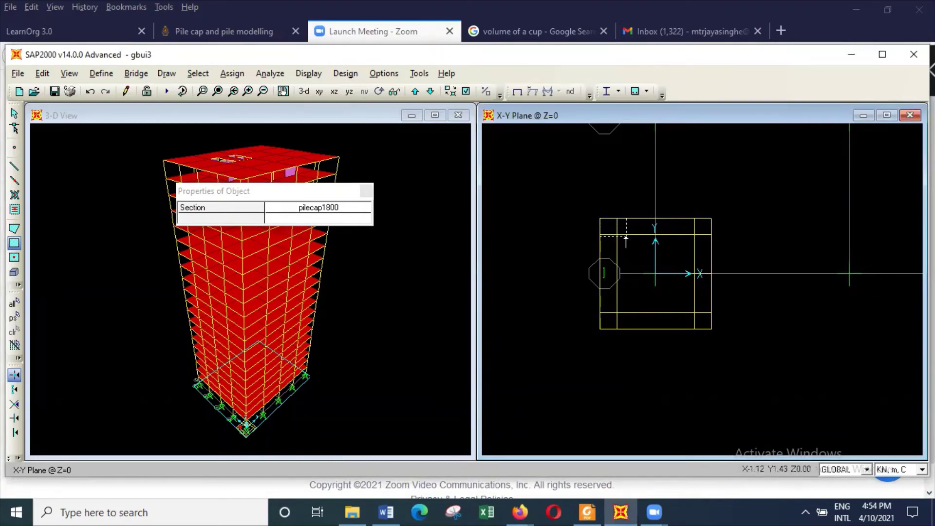
pyautogui.click(615, 235)
pyautogui.click(622, 236)
pyautogui.click(653, 271)
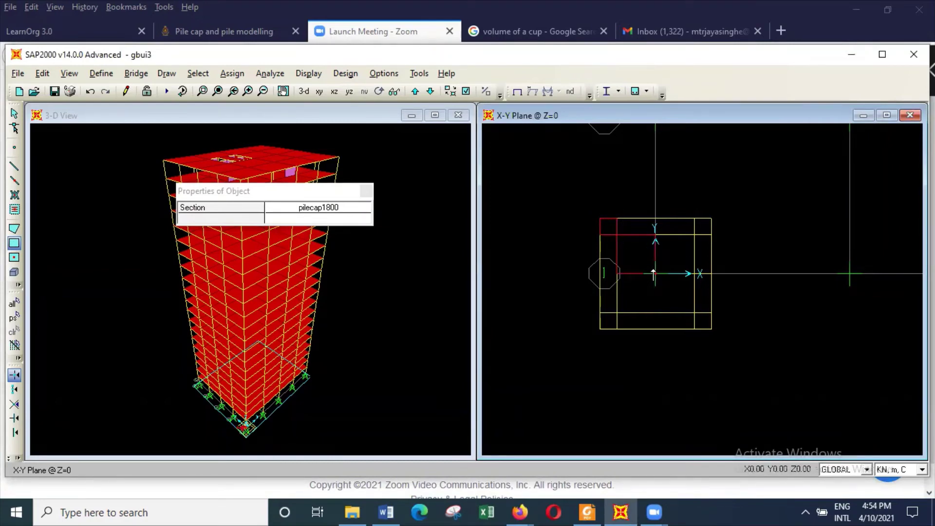
# Draw rectangular pilecap1800 areas over the remaining three quadrants of the cap's inner square, meeting at the origin
pyautogui.click(654, 273)
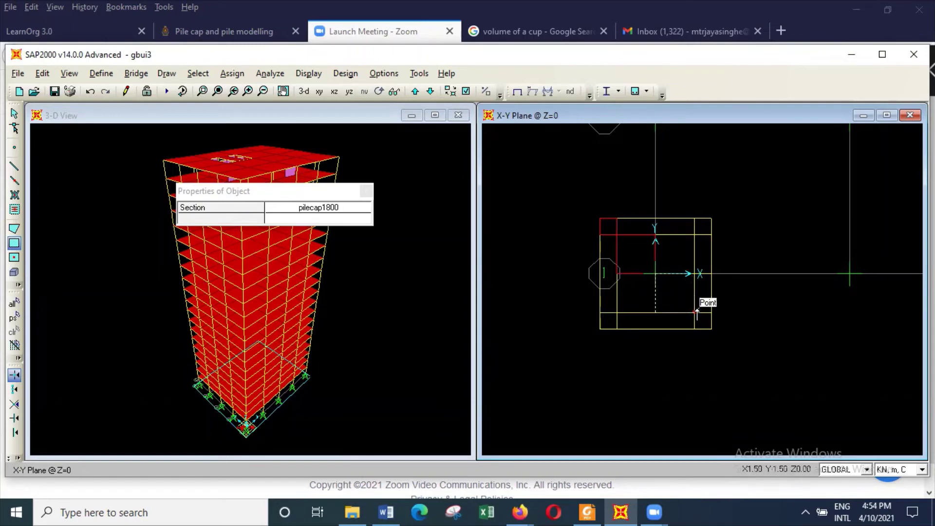
pyautogui.click(695, 313)
pyautogui.click(666, 243)
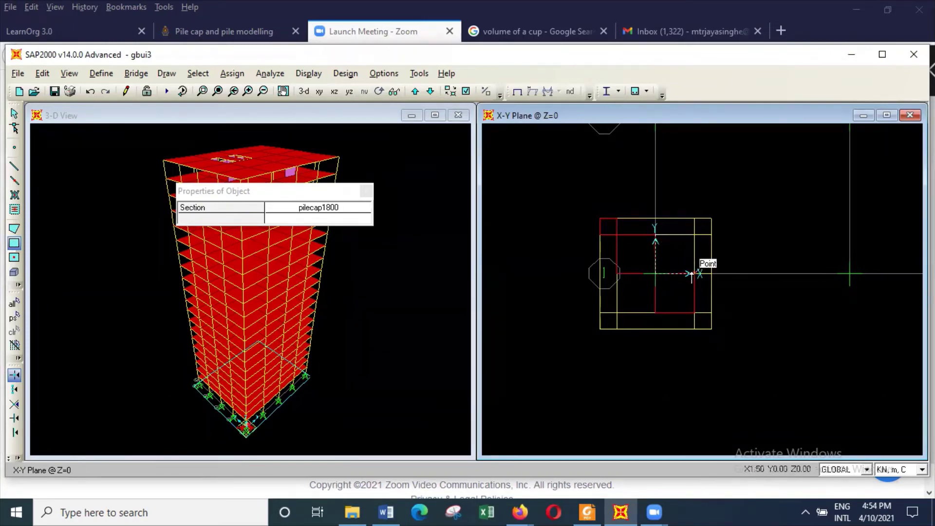
pyautogui.click(694, 274)
pyautogui.click(617, 274)
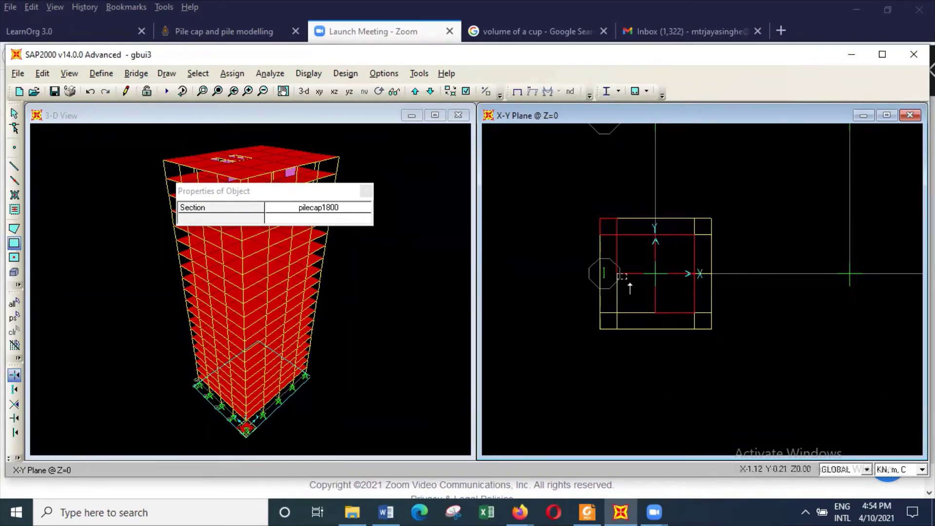
pyautogui.click(655, 313)
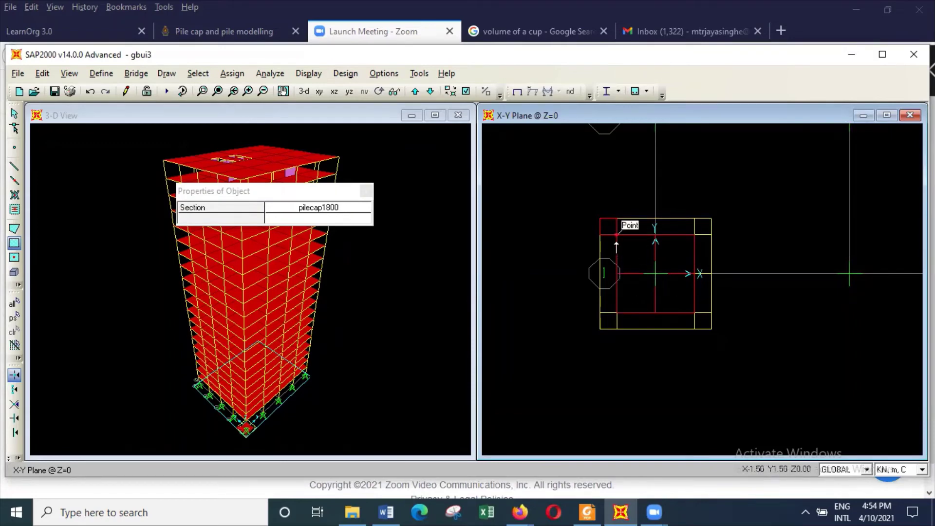
# Draw rectangular pilecap1800 areas over the upper and lower halves of the cap's left edge strip, between its corner cells
pyautogui.click(617, 274)
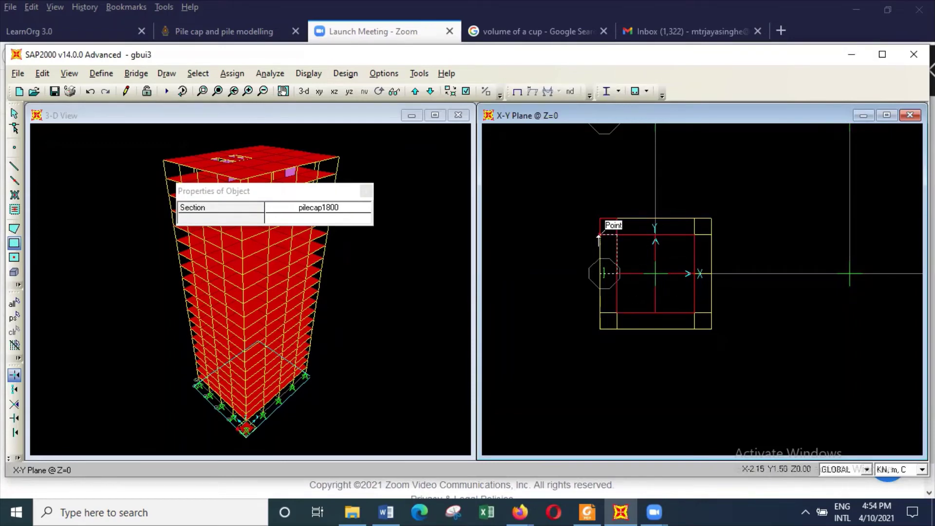
pyautogui.click(600, 218)
pyautogui.click(617, 273)
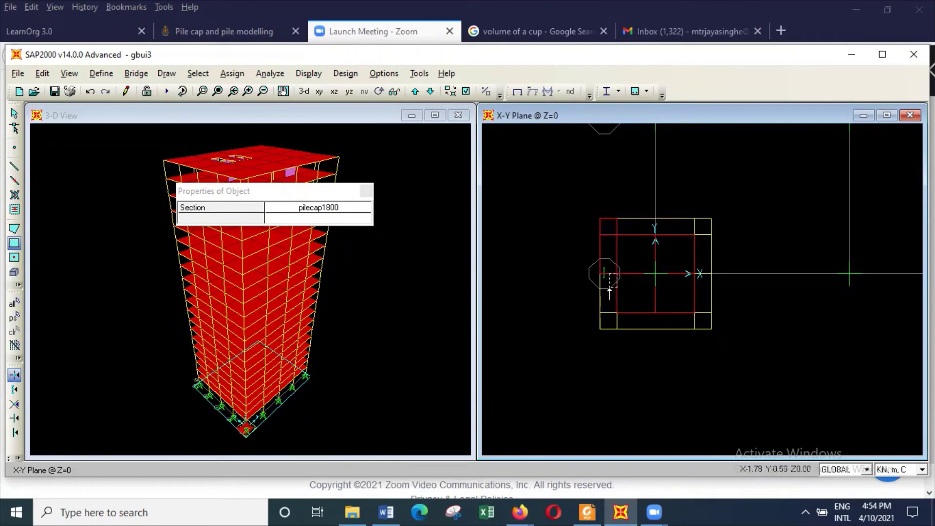
pyautogui.click(604, 312)
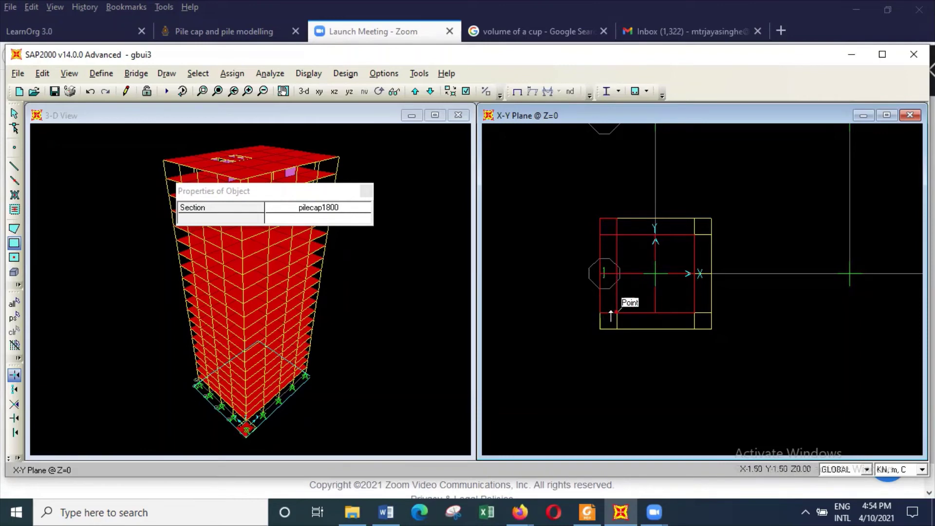
# Draw rectangular pilecap1800 areas over the cap's lower corner cells and both halves of its lower edge strip
pyautogui.click(616, 312)
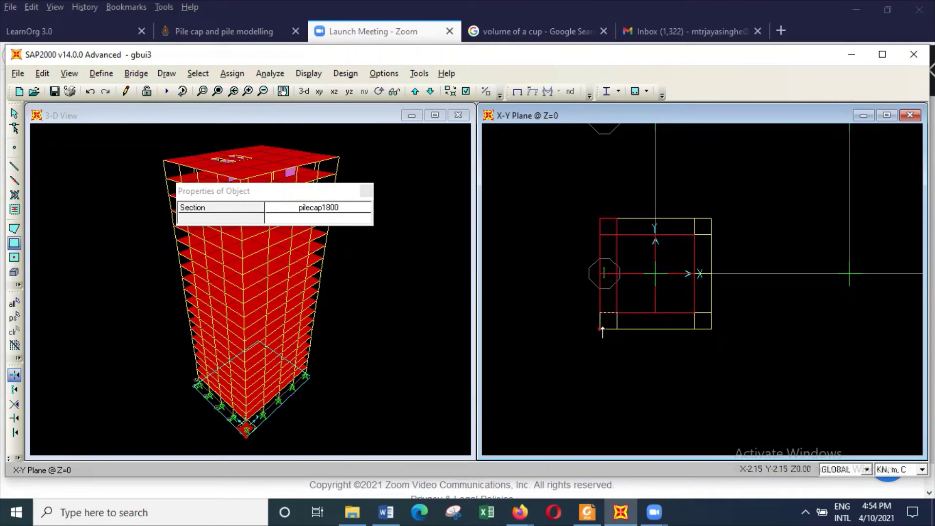
pyautogui.click(656, 329)
pyautogui.click(656, 329)
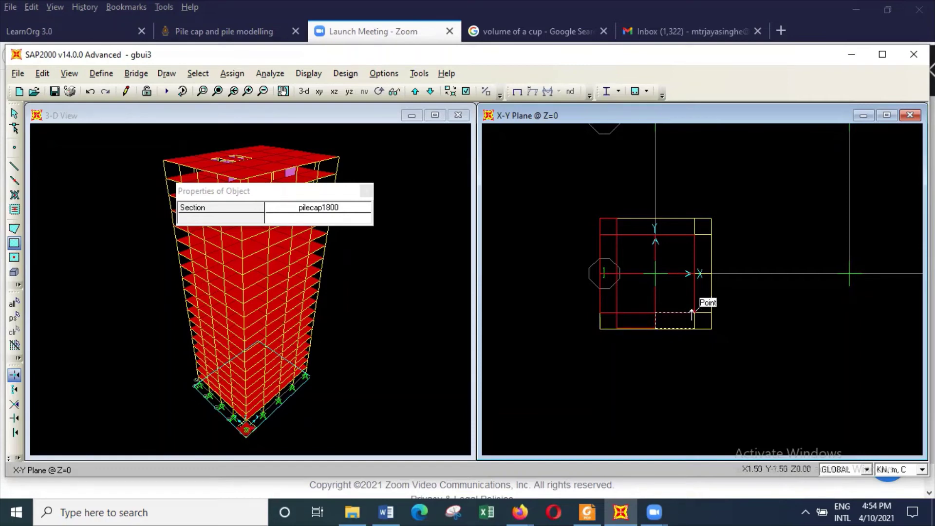
pyautogui.click(694, 313)
pyautogui.click(694, 313)
pyautogui.click(711, 328)
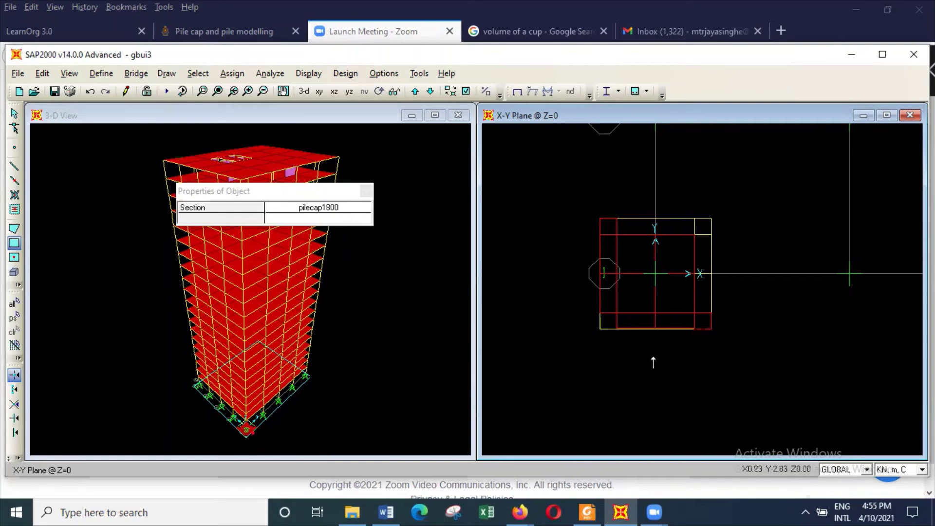
pyautogui.press('Escape')
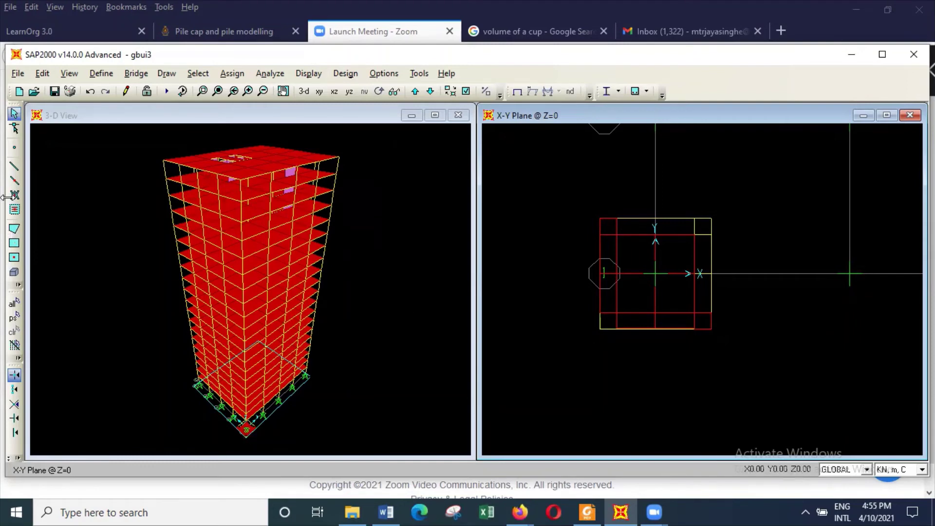
# Draw rectangular pilecap1800 areas over the cap's right edge strip, upper-right corner cell and upper edge strip
pyautogui.click(16, 246)
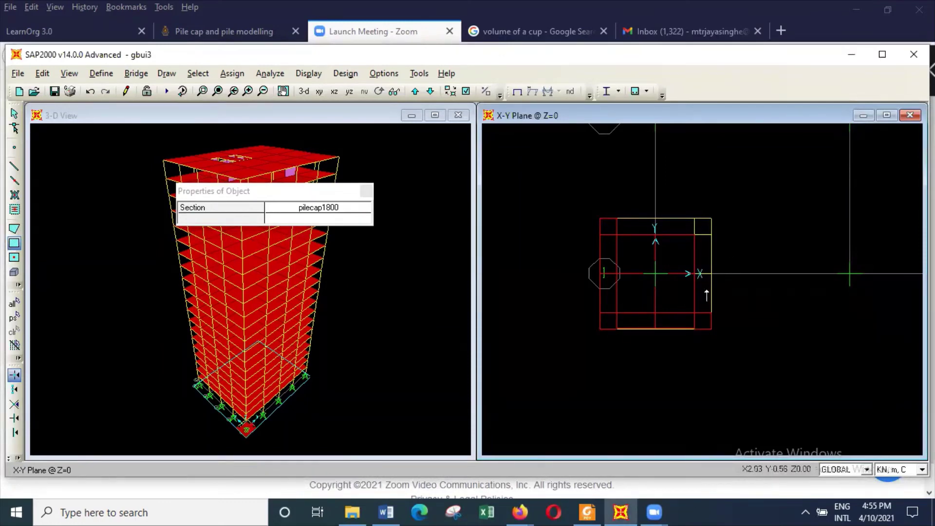
pyautogui.click(696, 313)
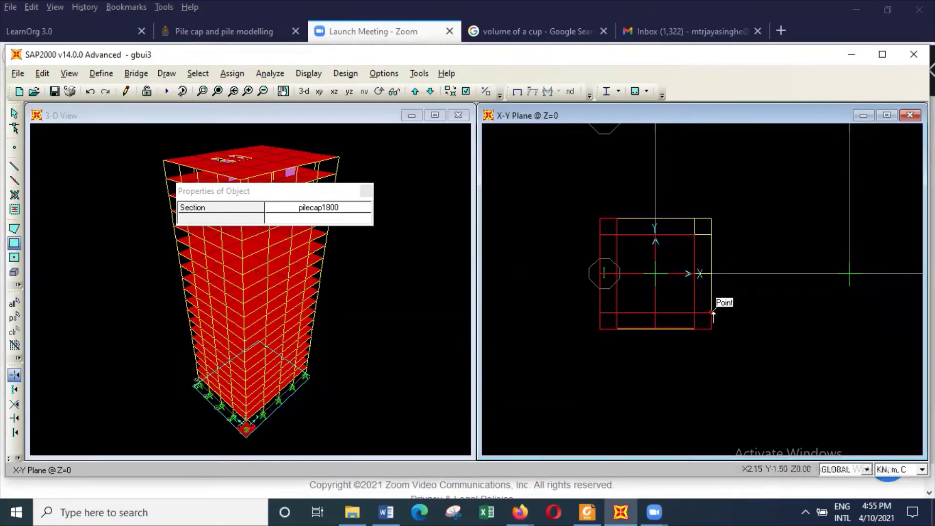
pyautogui.click(692, 274)
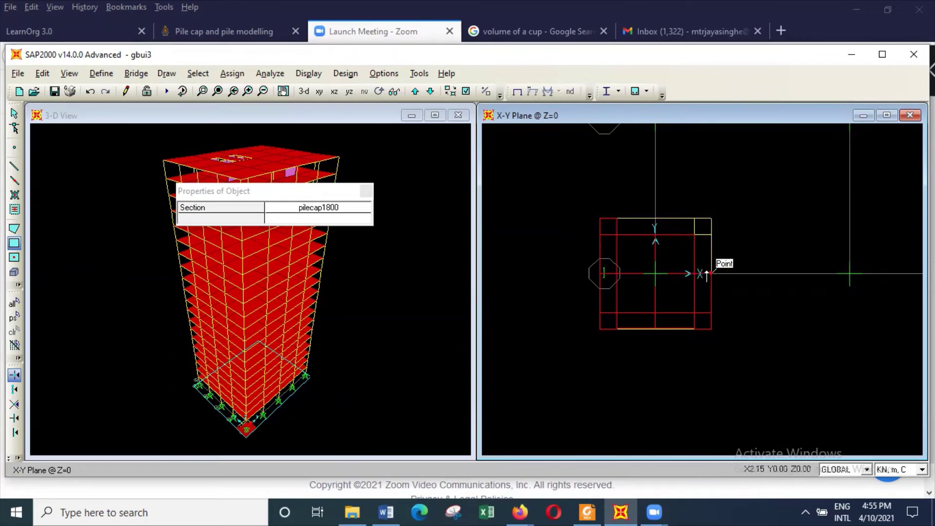
pyautogui.click(691, 235)
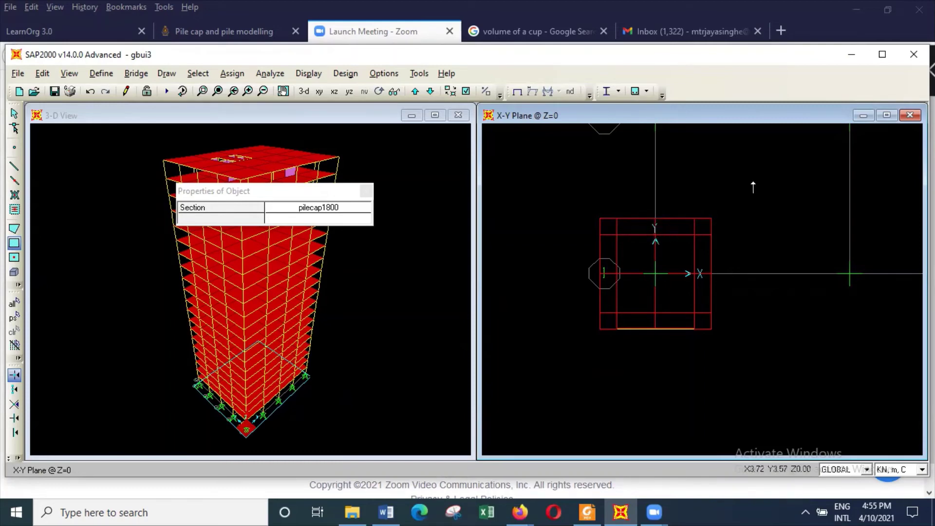
pyautogui.press('Escape')
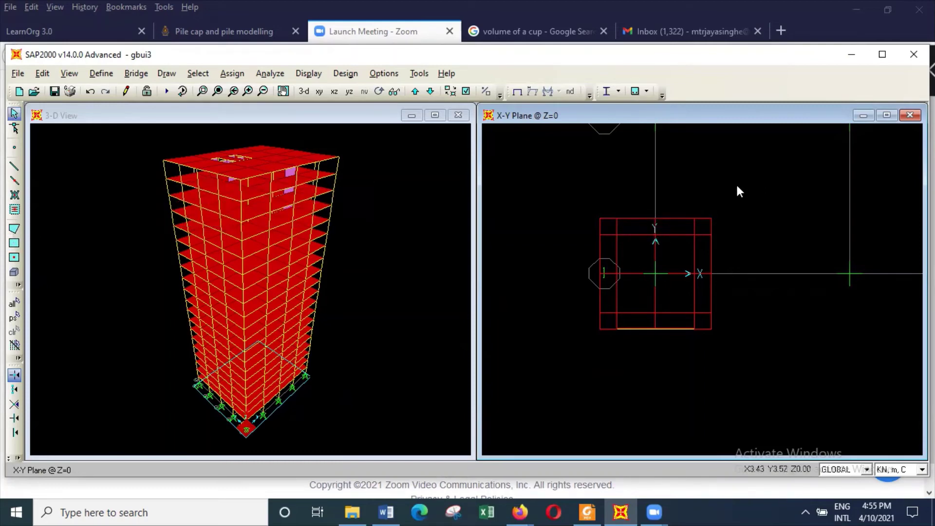
# Extrude the four corner joints of the cap's inner square into pile1000 frames with a dz of -20 m
pyautogui.click(205, 94)
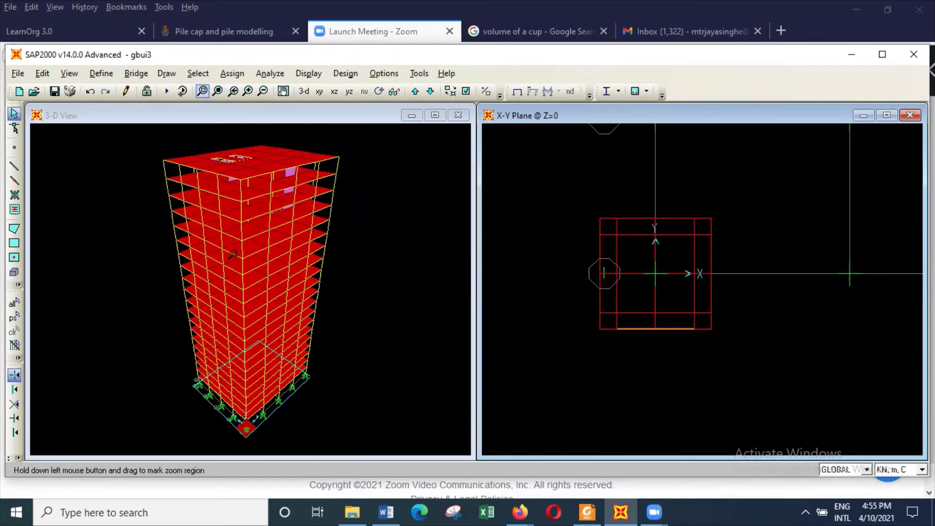
pyautogui.click(273, 441)
pyautogui.moveTo(262, 447); pyautogui.dragTo(265, 446)
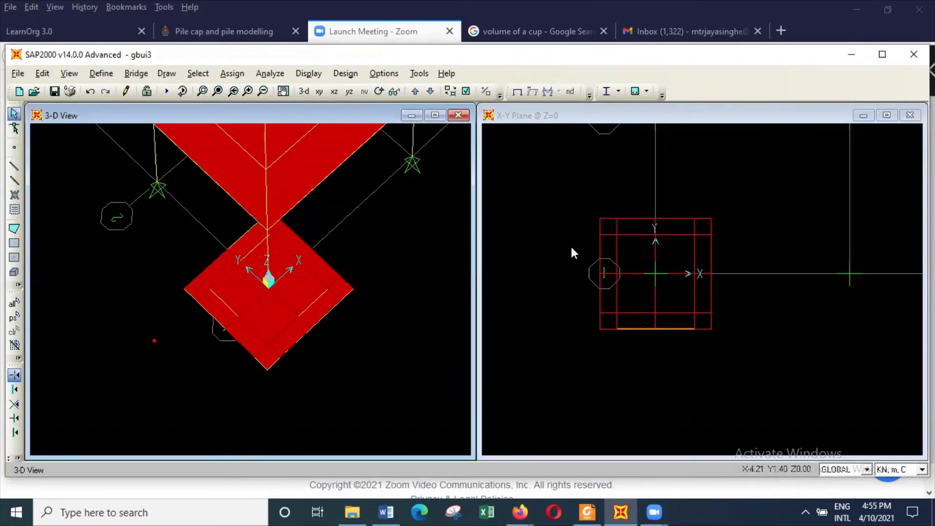
pyautogui.click(614, 233)
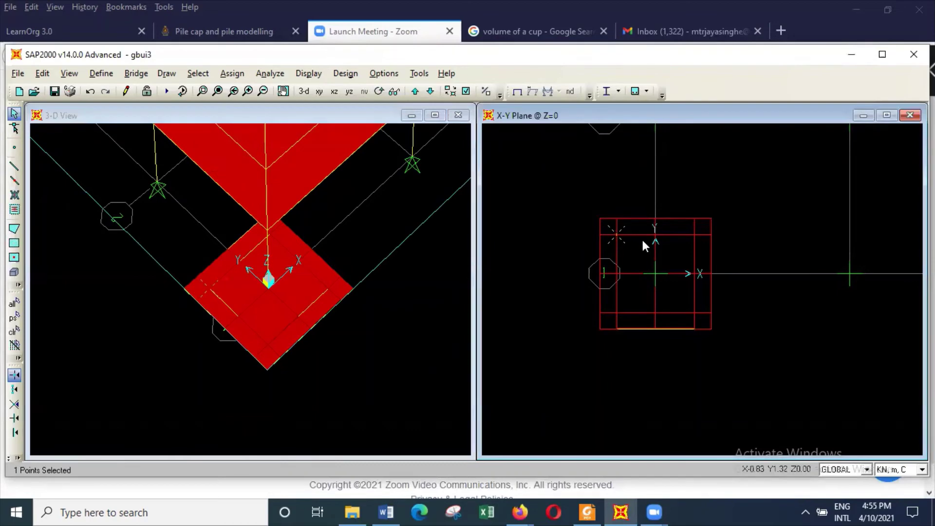
pyautogui.click(693, 234)
pyautogui.click(620, 313)
pyautogui.click(48, 78)
pyautogui.moveTo(83, 249)
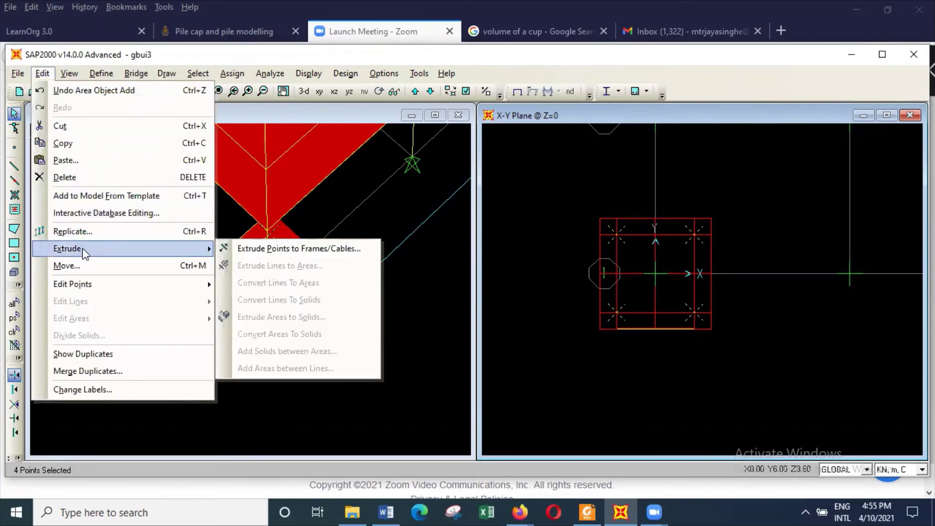
pyautogui.click(285, 250)
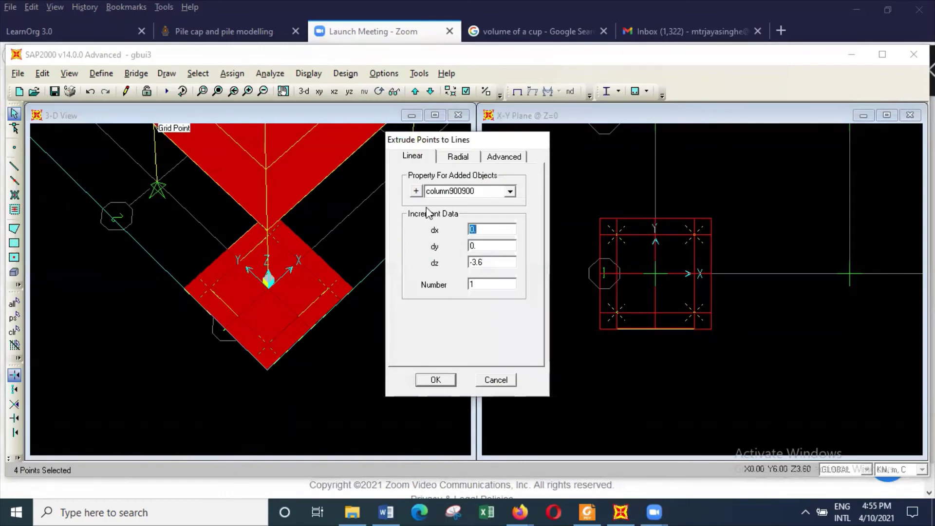
pyautogui.click(510, 190)
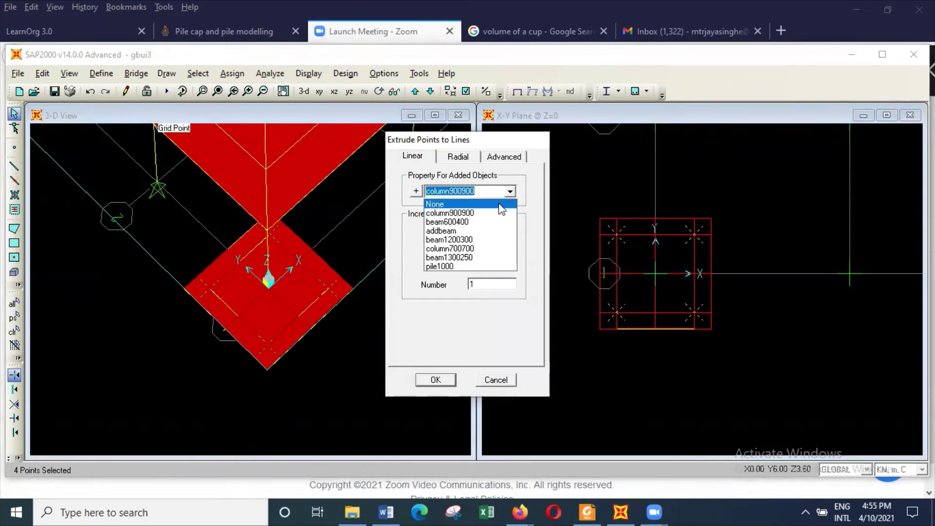
pyautogui.click(490, 266)
pyautogui.click(500, 259)
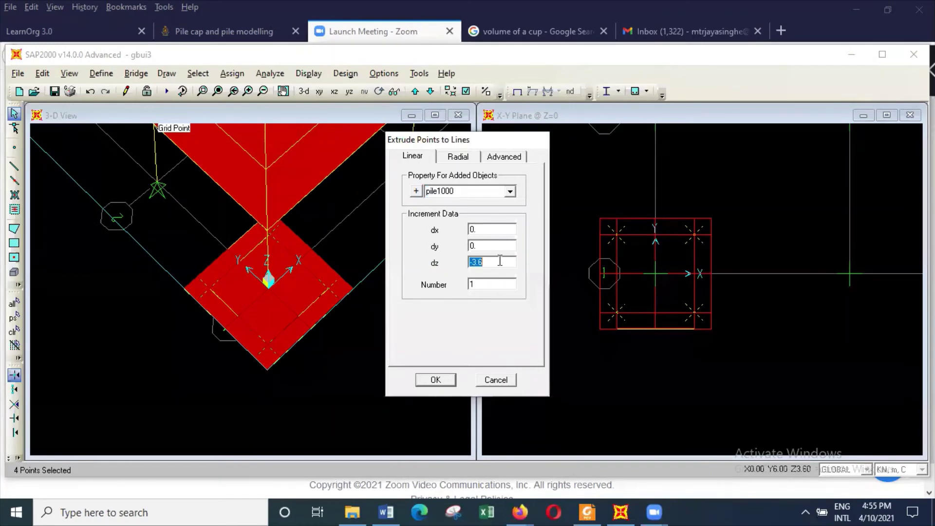
pyautogui.write('-20')
pyautogui.click(450, 385)
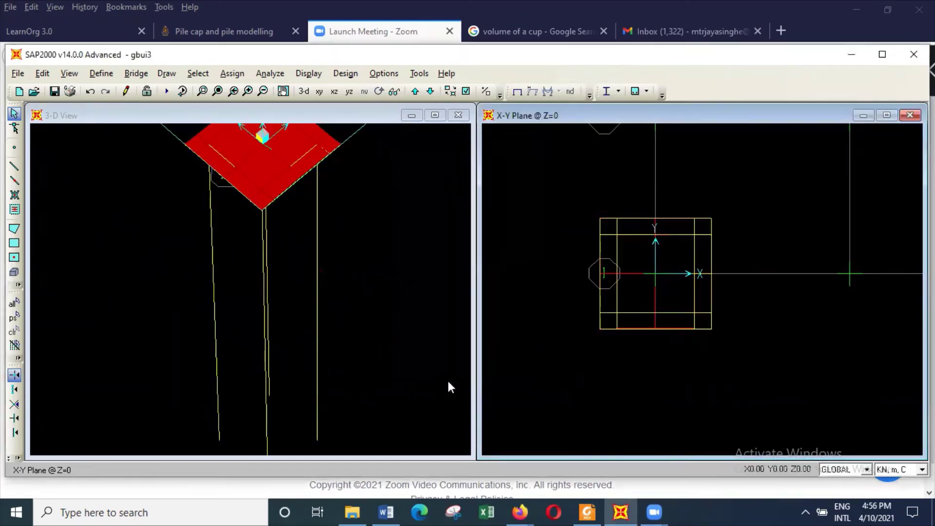
# Assign pinned joint restraints, fixing translations 1, 2 and 3, to the bottom joints of the four piles
pyautogui.click(267, 340)
pyautogui.scroll(-2, 382, 314)
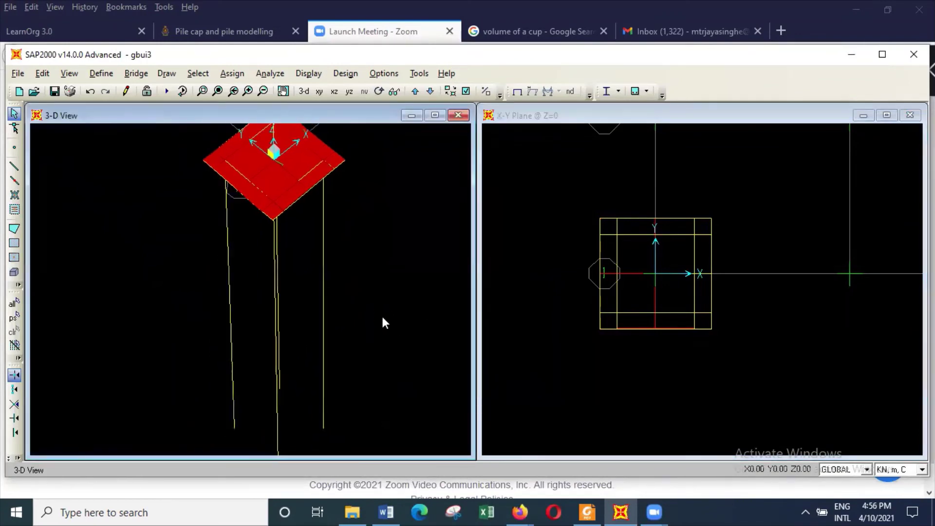
pyautogui.scroll(-1, 382, 318)
pyautogui.scroll(2, 382, 315)
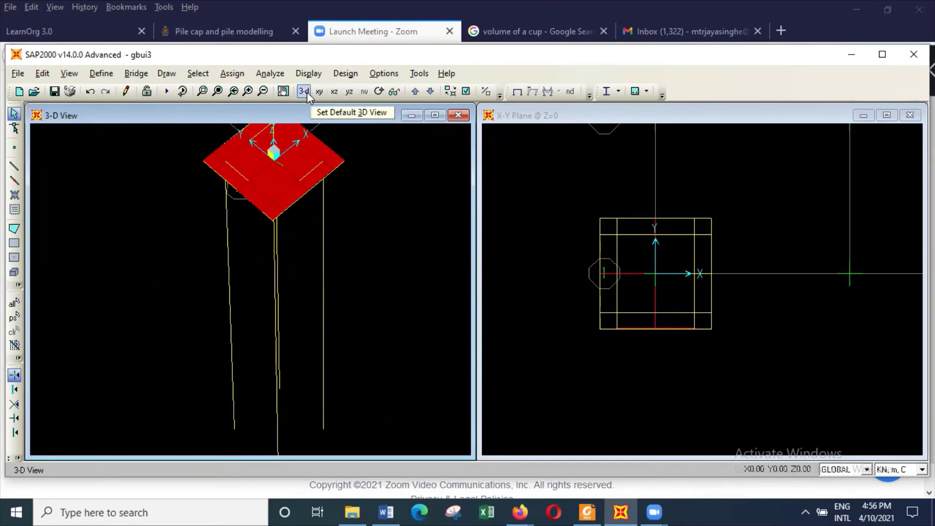
pyautogui.click(283, 91)
pyautogui.moveTo(253, 292); pyautogui.dragTo(255, 183)
pyautogui.moveTo(356, 177); pyautogui.dragTo(356, 172)
pyautogui.moveTo(202, 190); pyautogui.dragTo(394, 396)
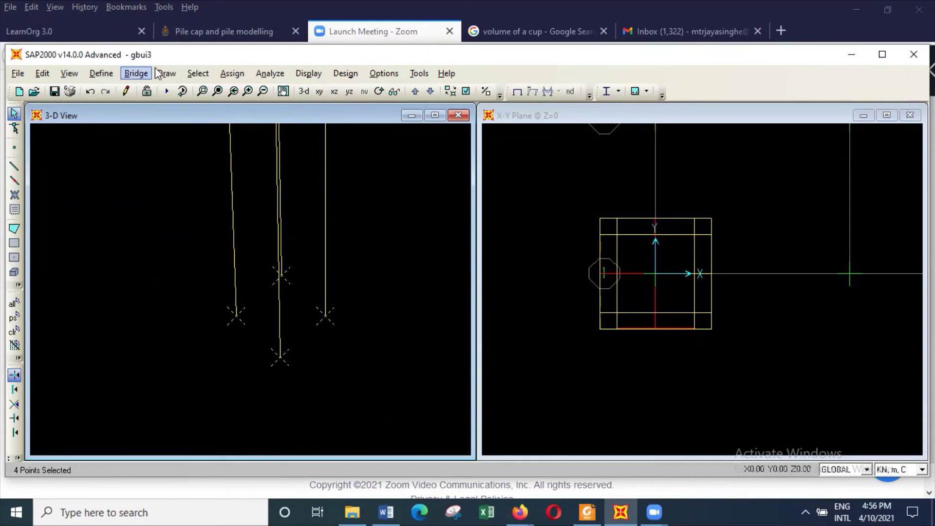
pyautogui.click(237, 73)
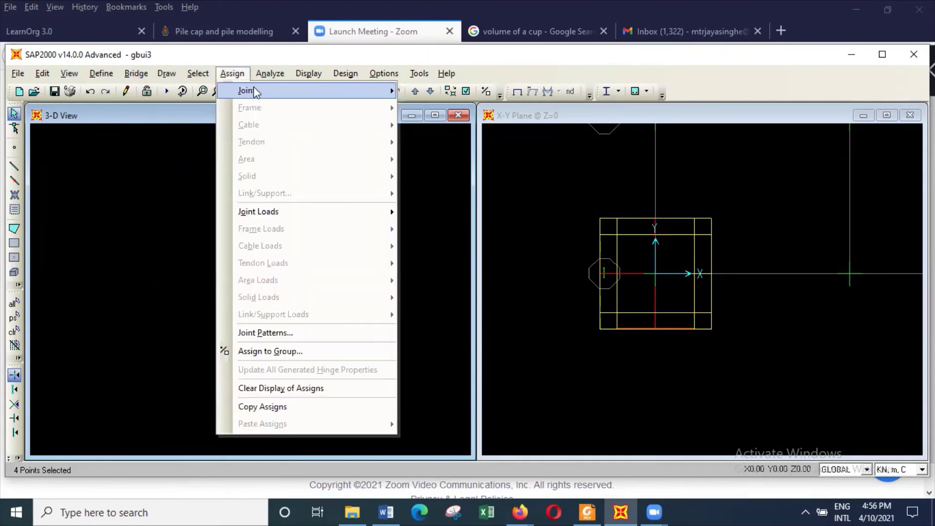
pyautogui.moveTo(267, 90)
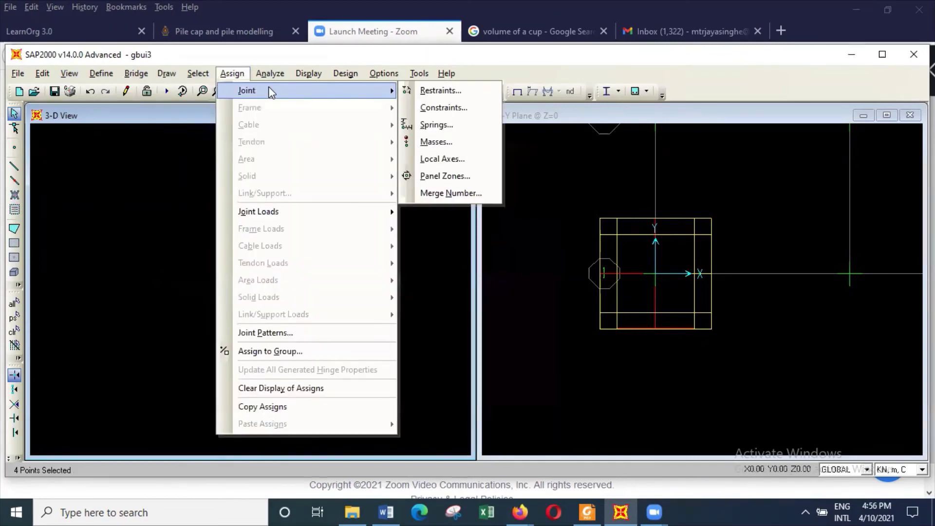
pyautogui.click(467, 91)
pyautogui.click(454, 335)
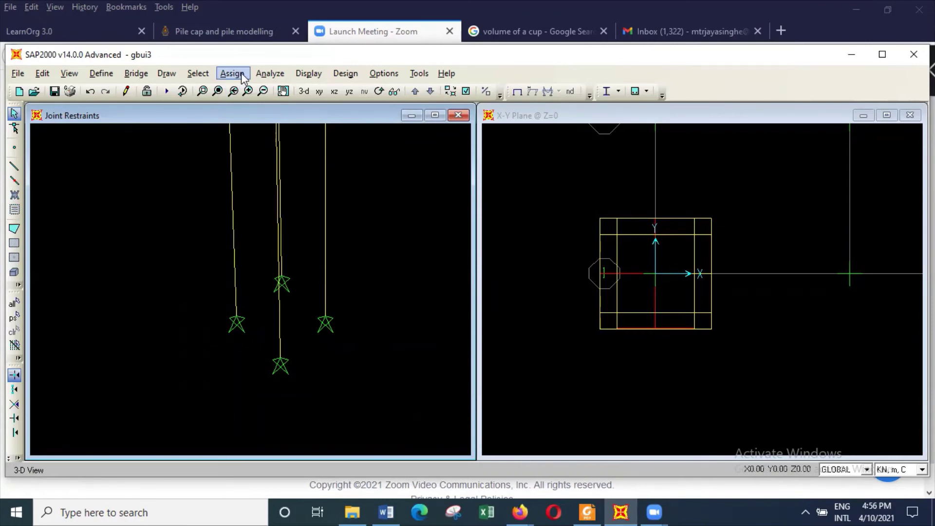
# Remove all joint restraints from the corner column's base joint at the cap centre in the X-Y plane at Z = 0
pyautogui.click(539, 172)
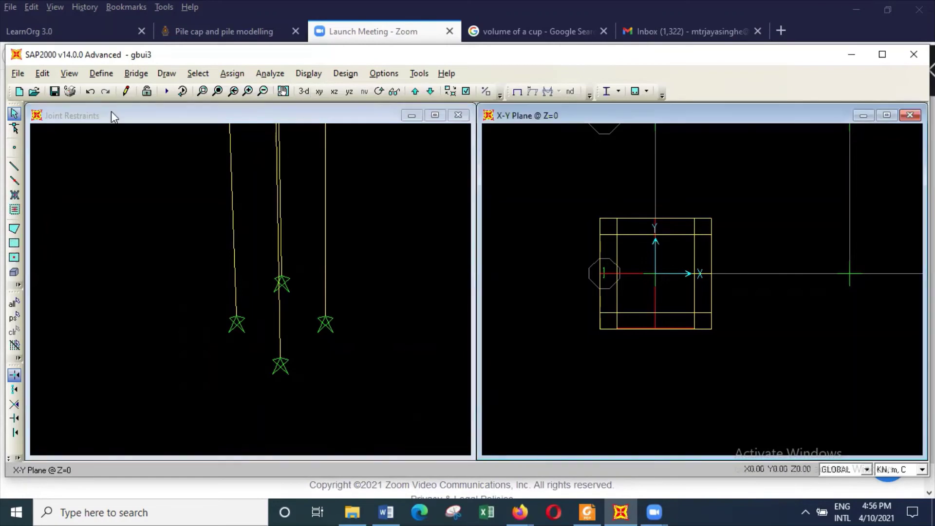
pyautogui.click(69, 74)
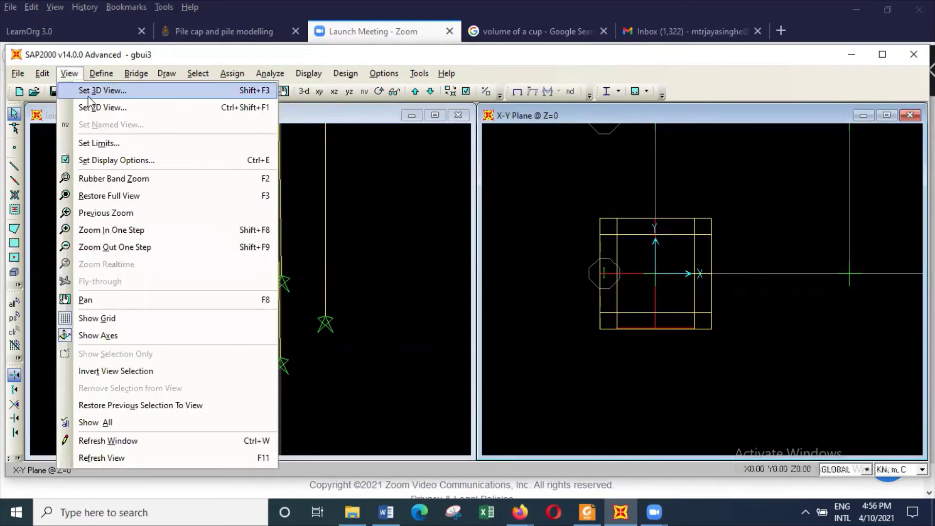
pyautogui.click(108, 108)
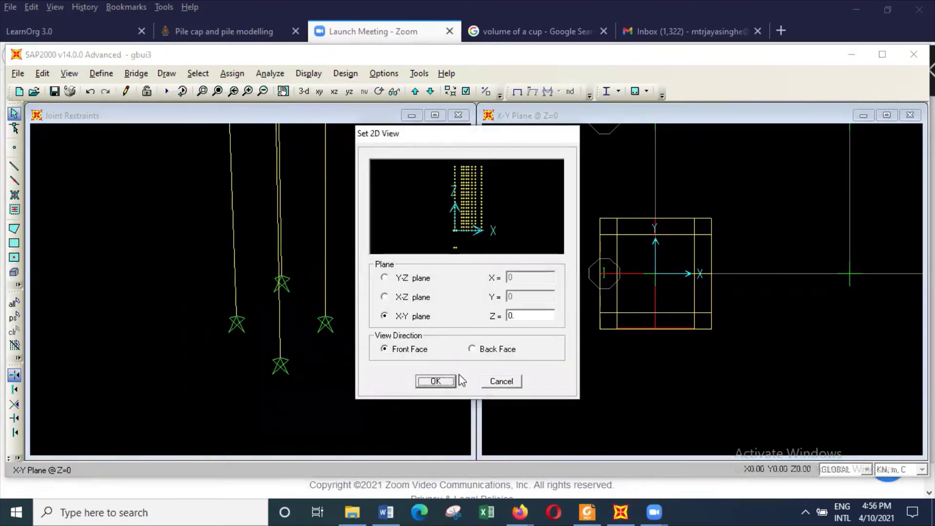
pyautogui.click(435, 381)
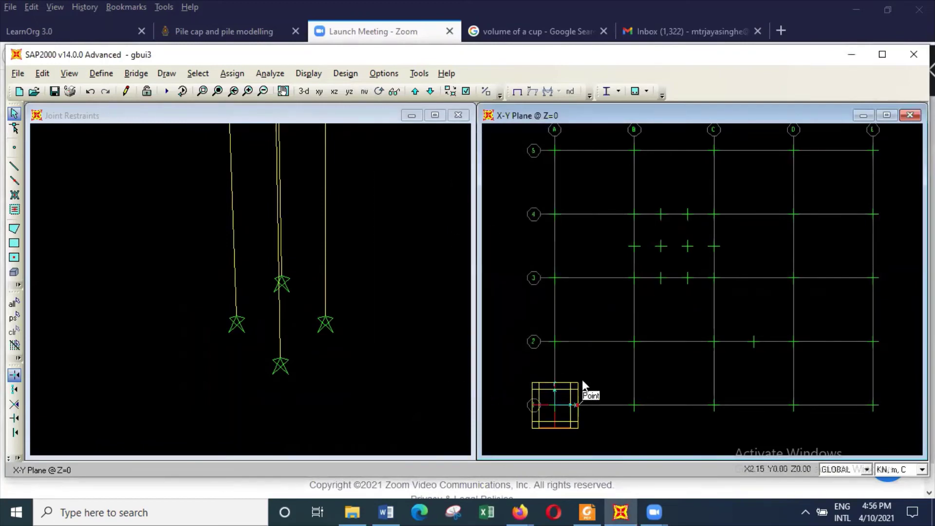
pyautogui.click(202, 91)
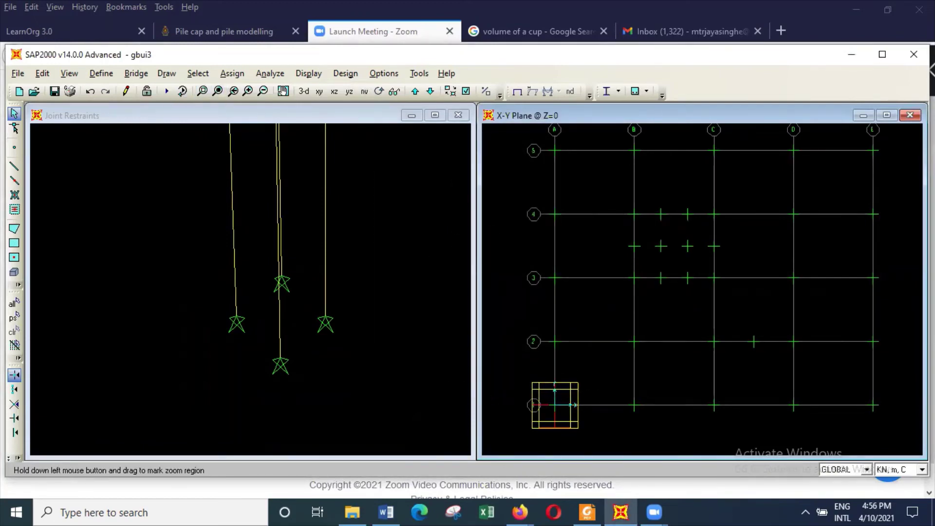
pyautogui.moveTo(513, 355); pyautogui.dragTo(605, 443)
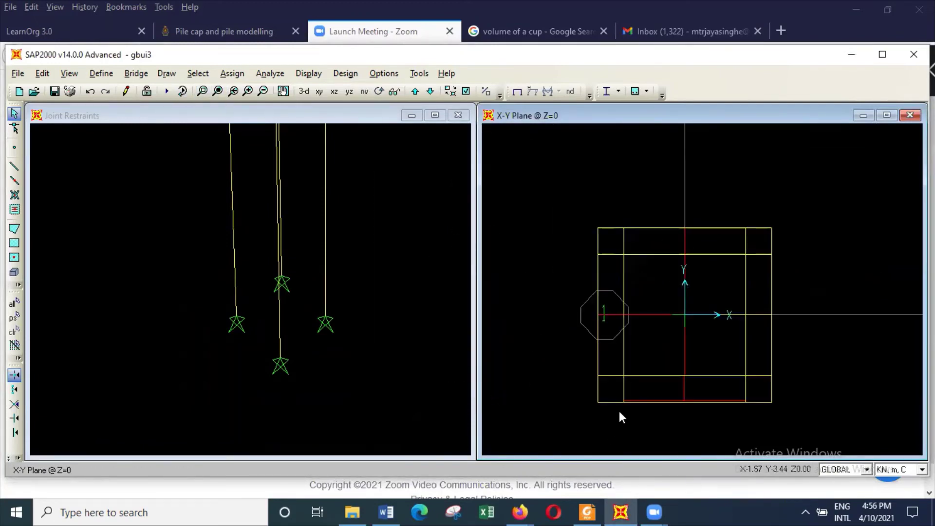
pyautogui.click(687, 315)
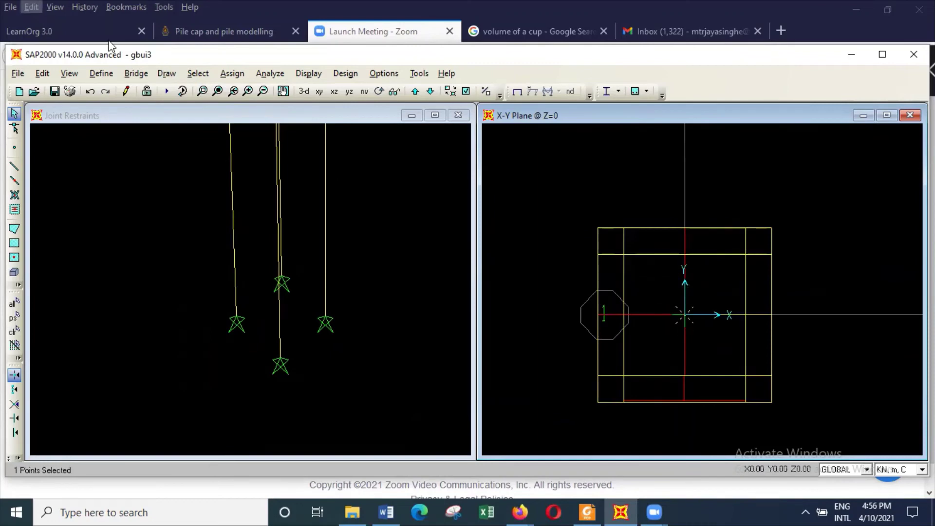
pyautogui.click(232, 73)
pyautogui.moveTo(249, 91)
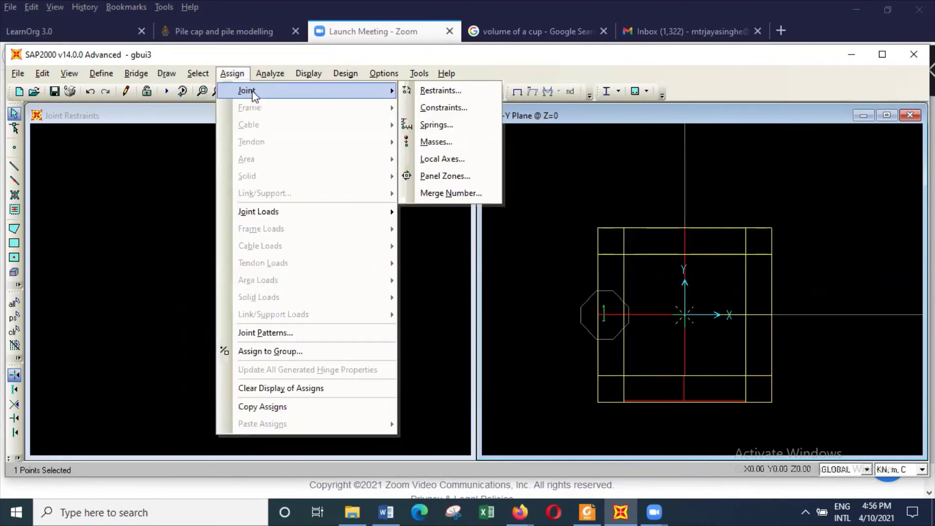
pyautogui.click(460, 94)
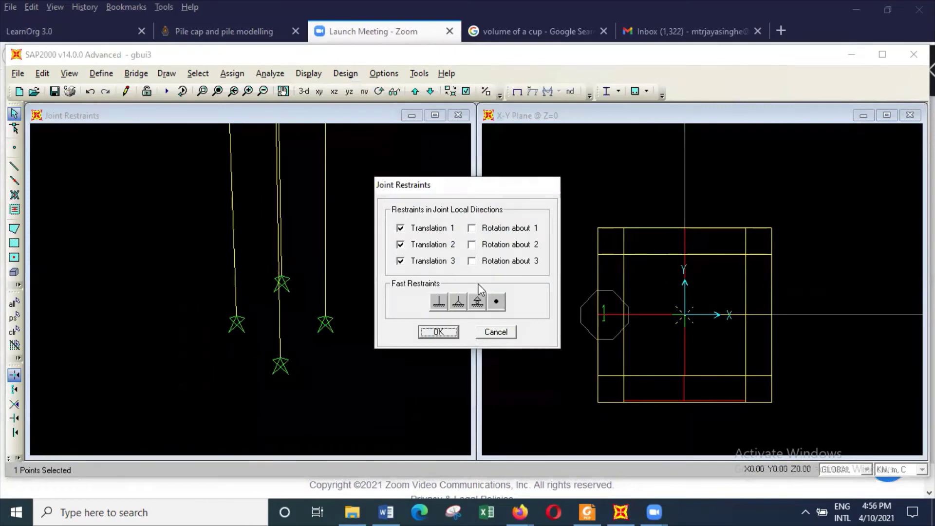
pyautogui.click(497, 302)
pyautogui.click(449, 332)
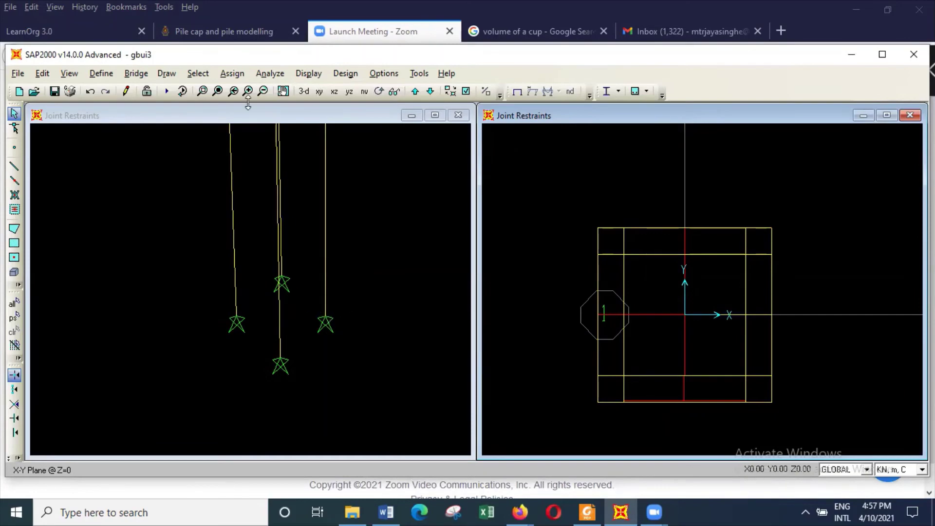
# Set both windows to the default 3D view and examine the pile cap and supports at the building's base corner
pyautogui.click(303, 91)
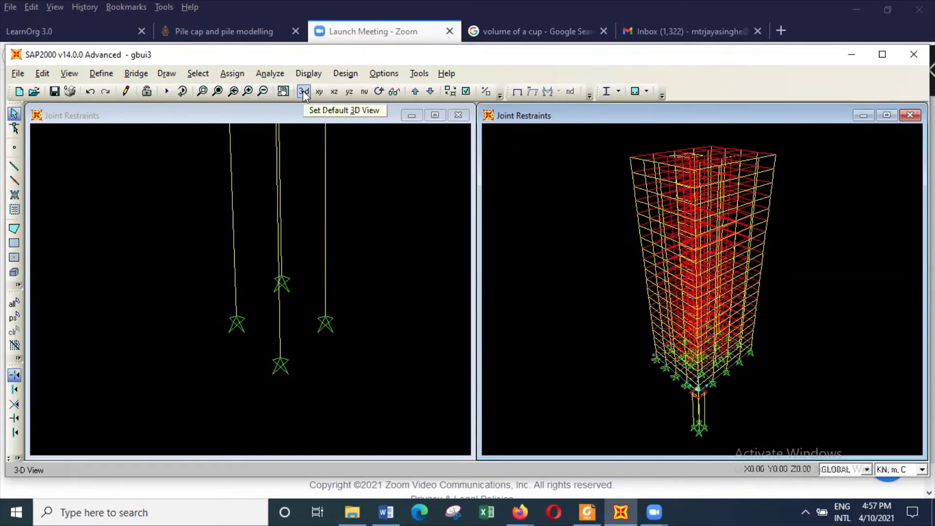
pyautogui.click(293, 115)
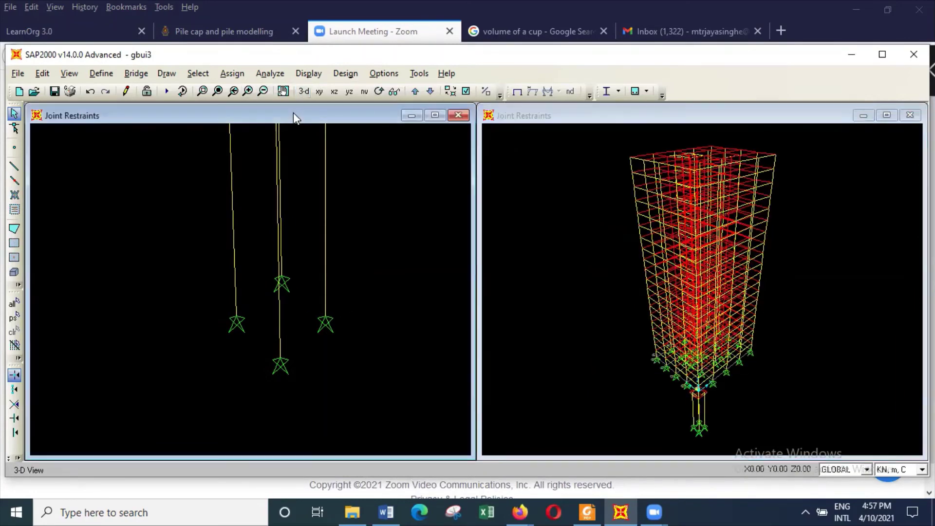
pyautogui.click(303, 91)
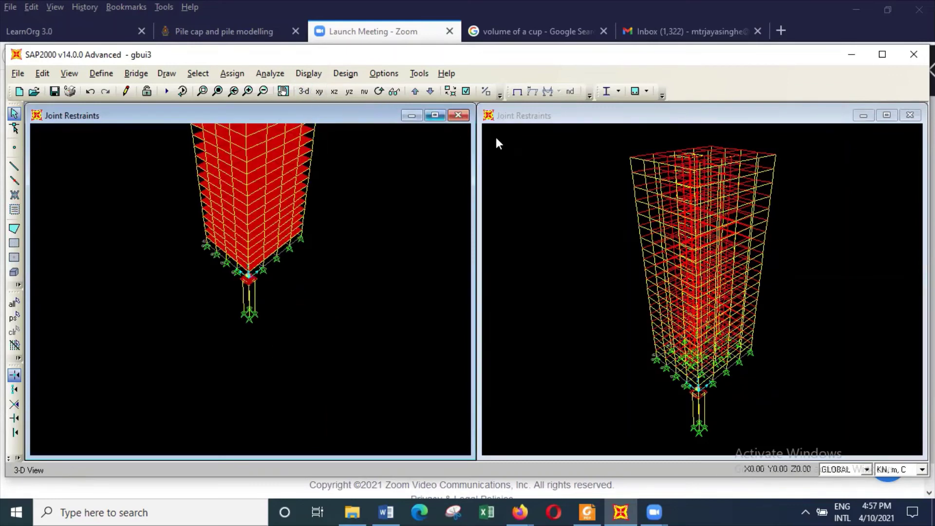
pyautogui.click(719, 115)
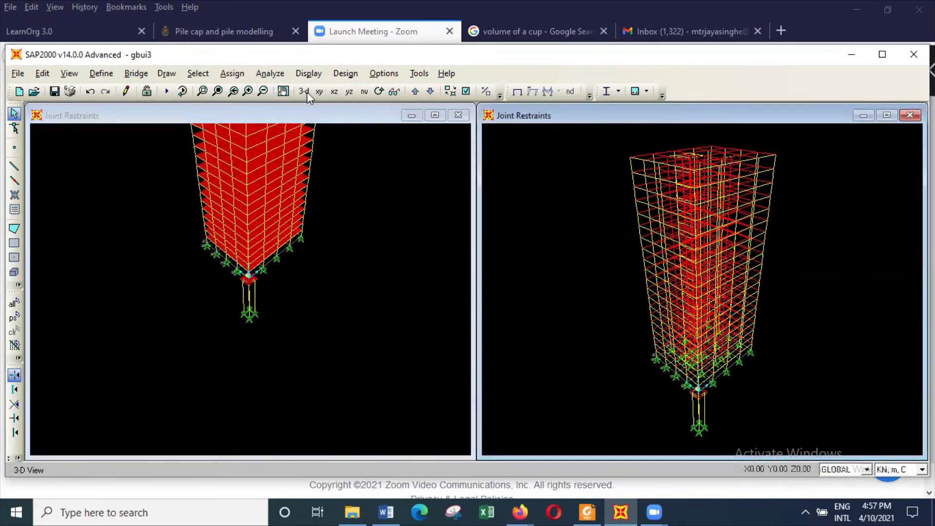
pyautogui.click(202, 91)
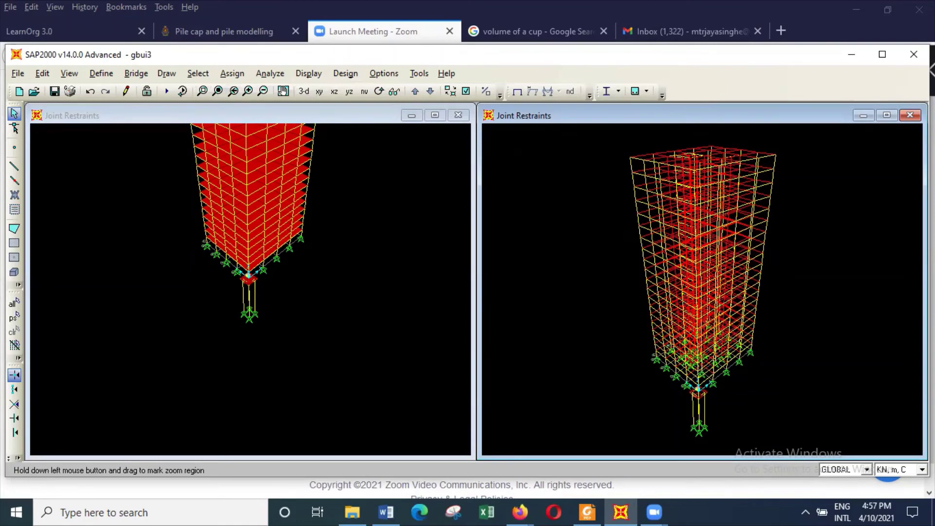
pyautogui.moveTo(650, 340); pyautogui.dragTo(748, 419)
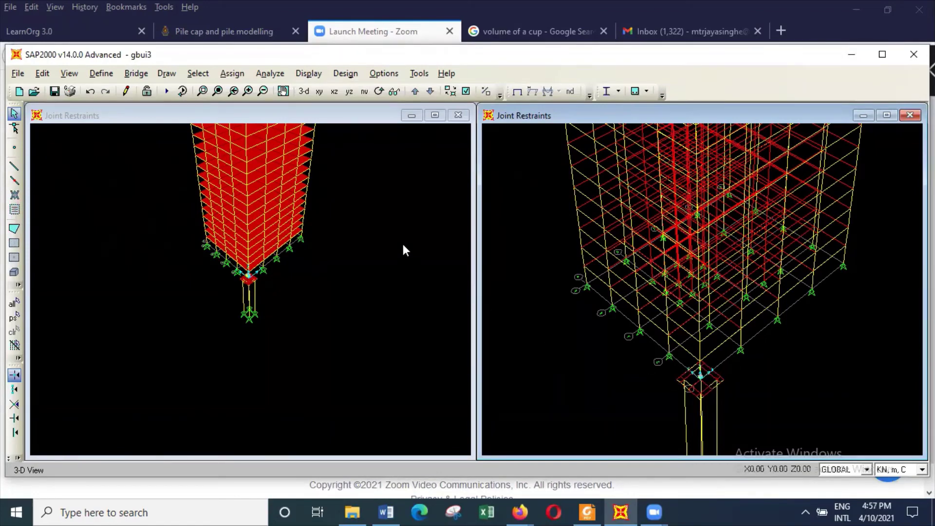
# Run the analysis for all load cases and dismiss the analysis report
pyautogui.click(270, 73)
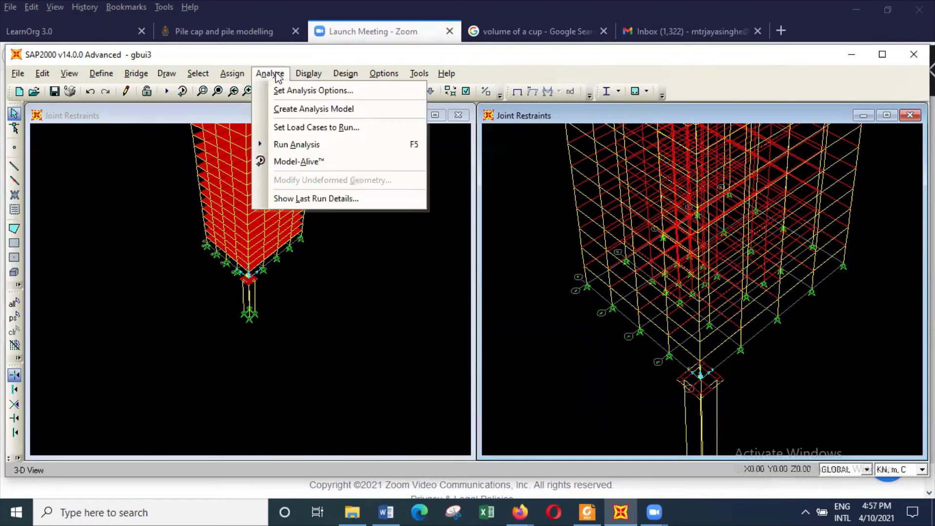
pyautogui.click(302, 144)
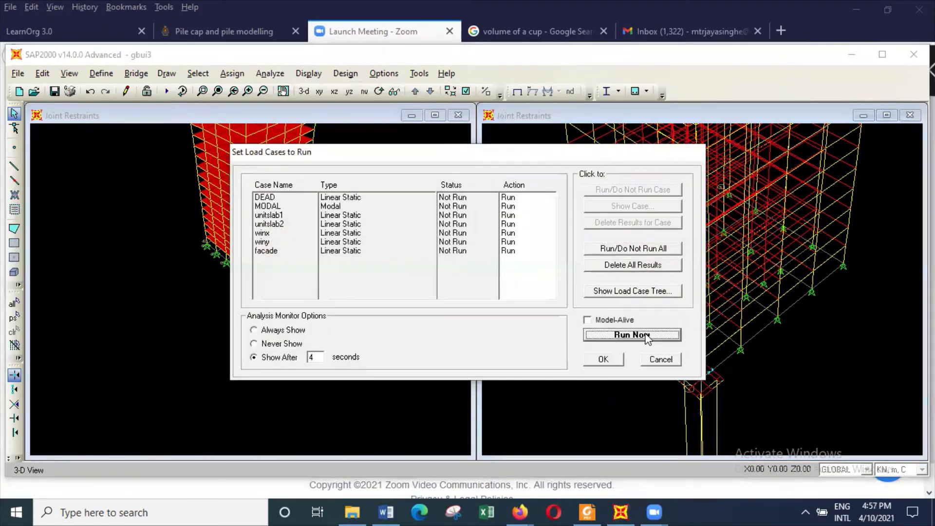
pyautogui.click(651, 333)
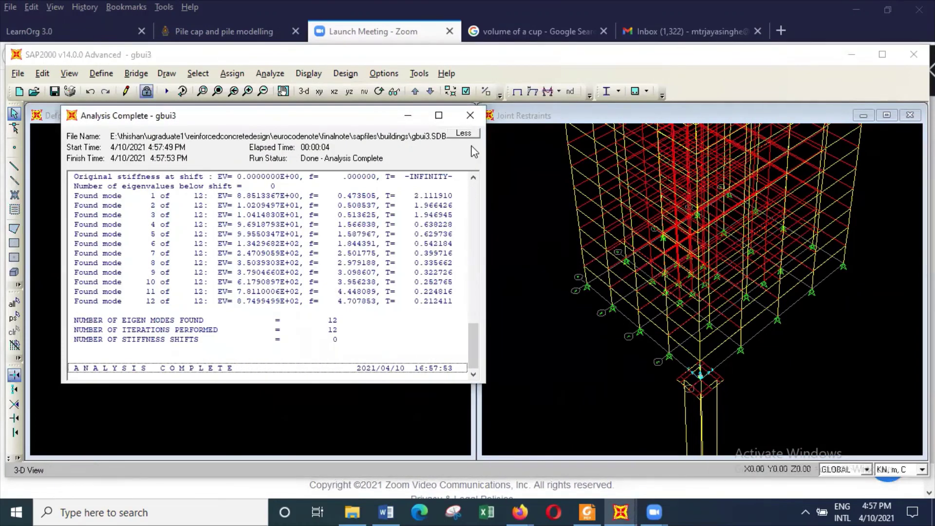
pyautogui.click(470, 115)
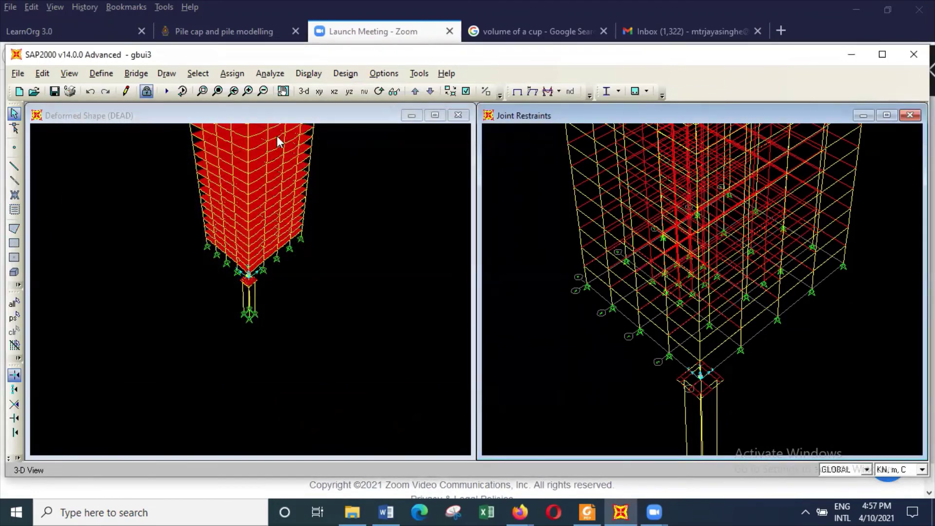
# Display the frame axial force diagram for the senvxy combination around the pile cap and piles
pyautogui.click(279, 112)
pyautogui.click(202, 91)
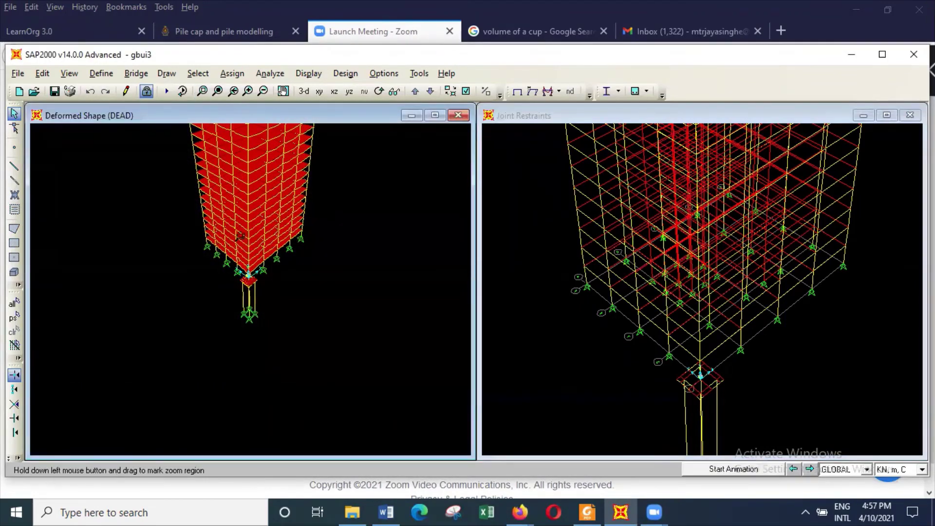
pyautogui.moveTo(224, 254); pyautogui.dragTo(297, 345)
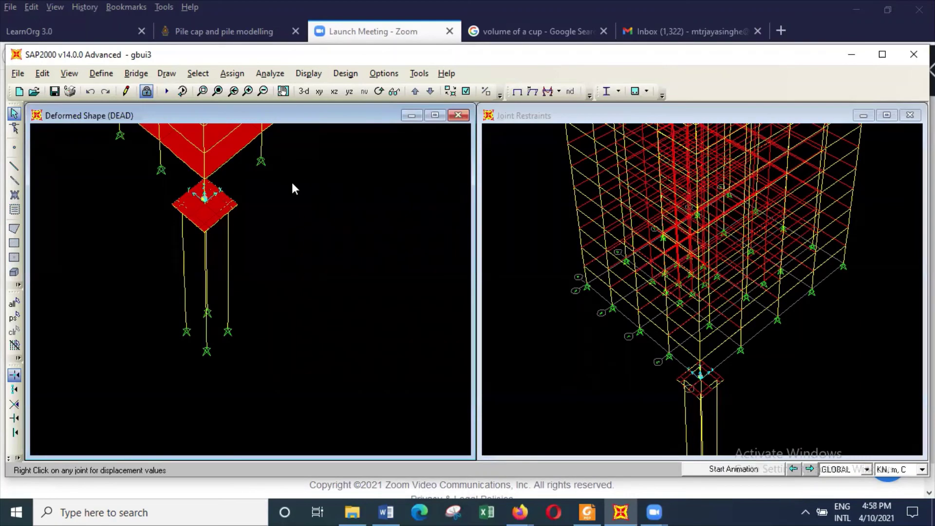
pyautogui.click(307, 74)
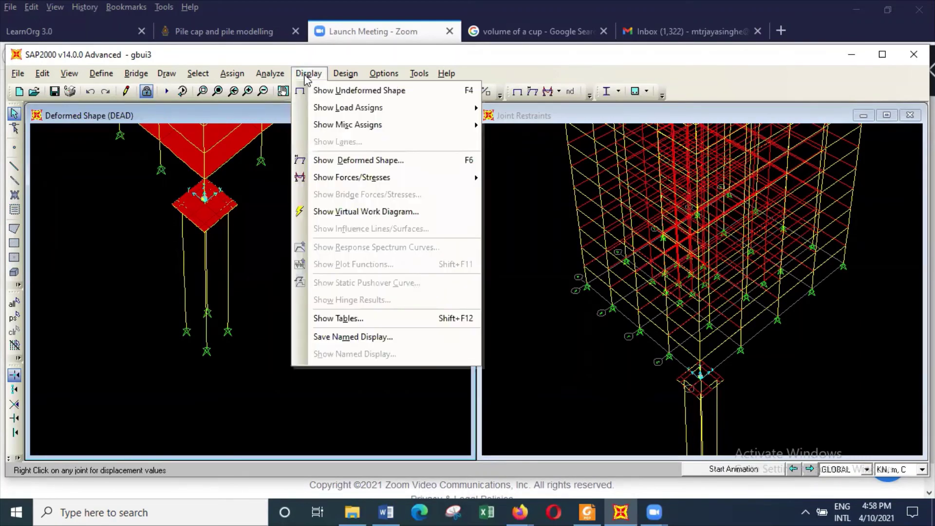
pyautogui.moveTo(376, 184)
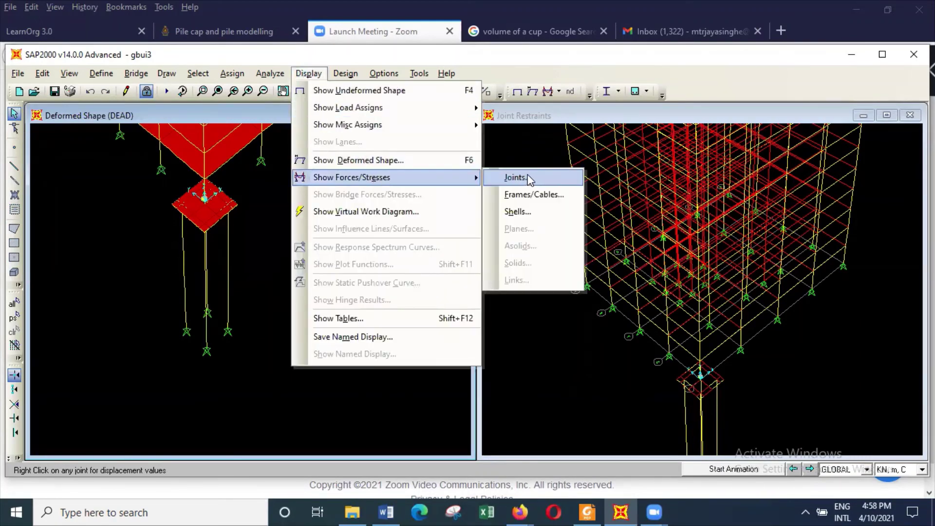
pyautogui.click(538, 193)
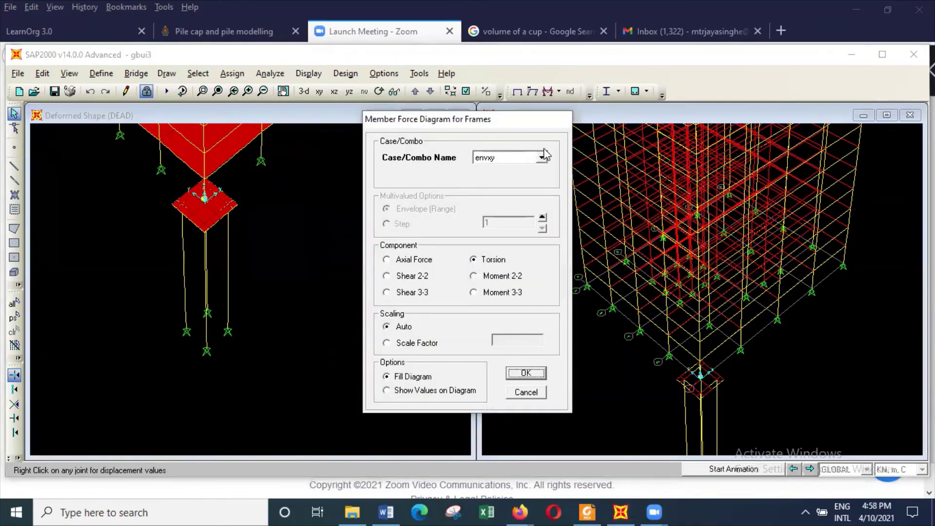
pyautogui.click(541, 158)
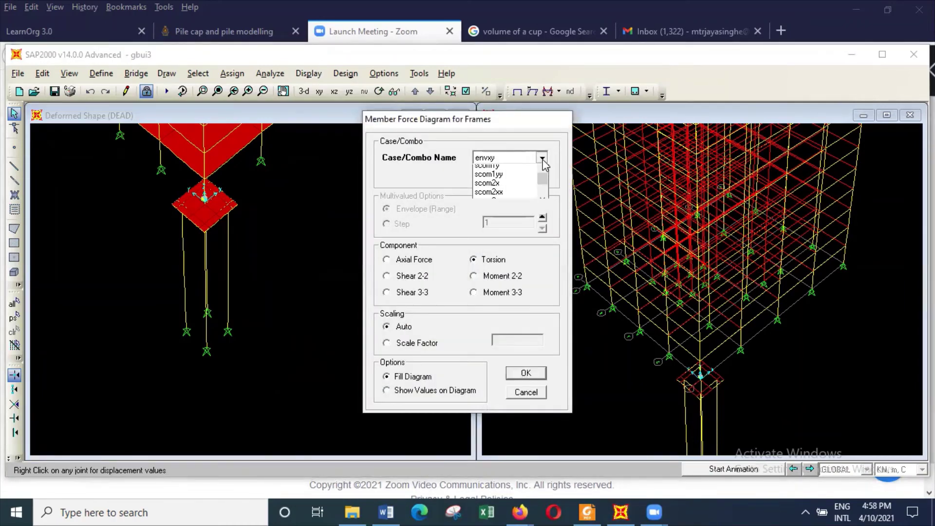
pyautogui.scroll(-5, 495, 210)
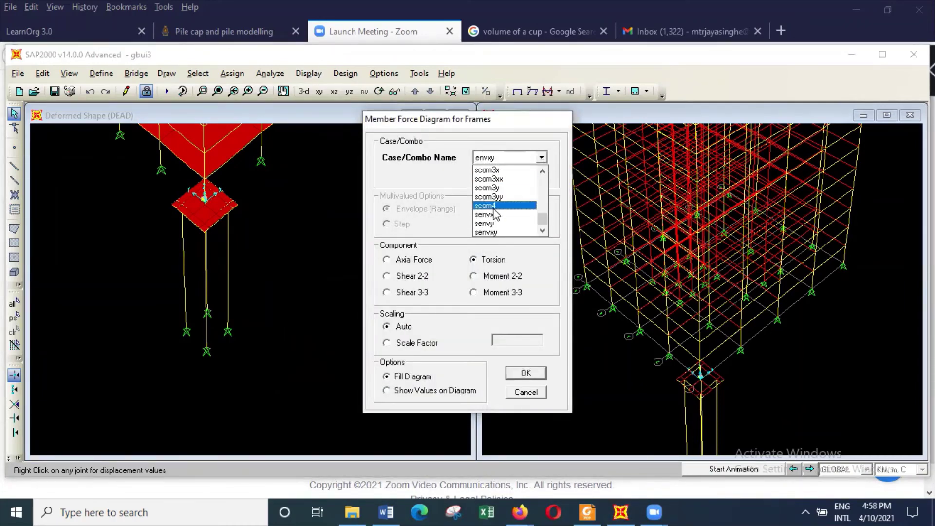
pyautogui.click(501, 233)
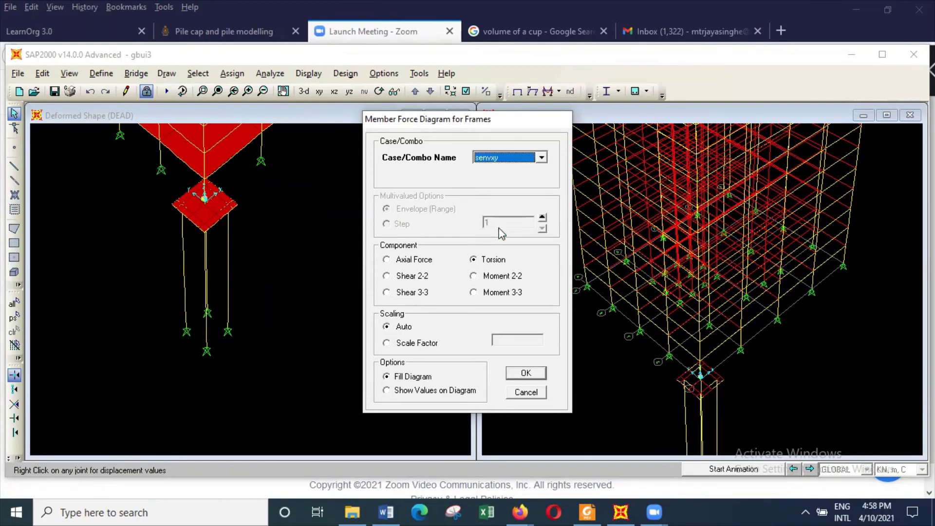
pyautogui.click(430, 262)
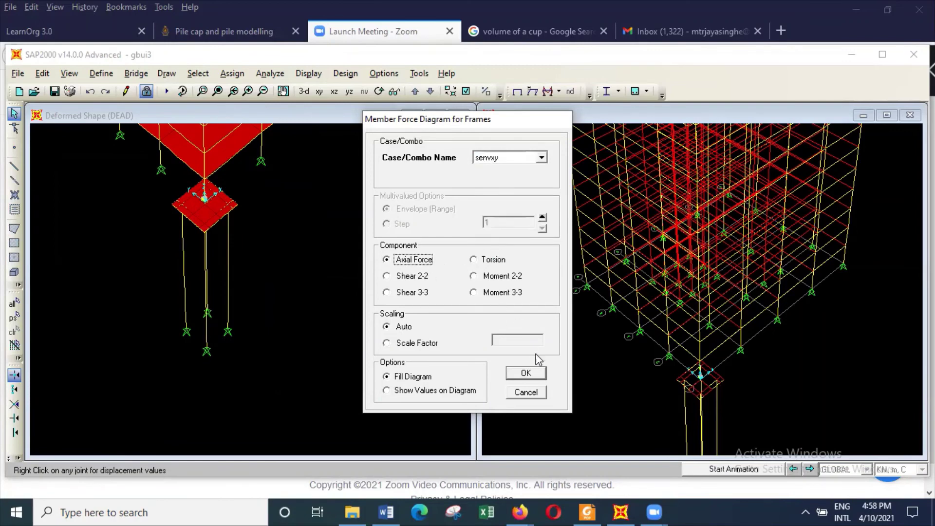
pyautogui.click(540, 372)
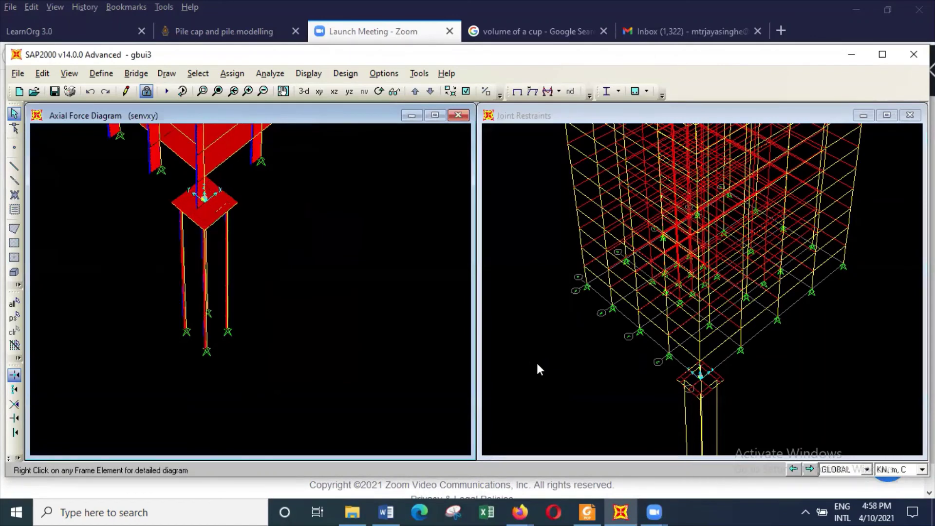
# Inspect the detailed axial force diagram of the right-hand pile1000 frame for the senvxy combination
pyautogui.click(203, 91)
pyautogui.moveTo(171, 221); pyautogui.dragTo(250, 270)
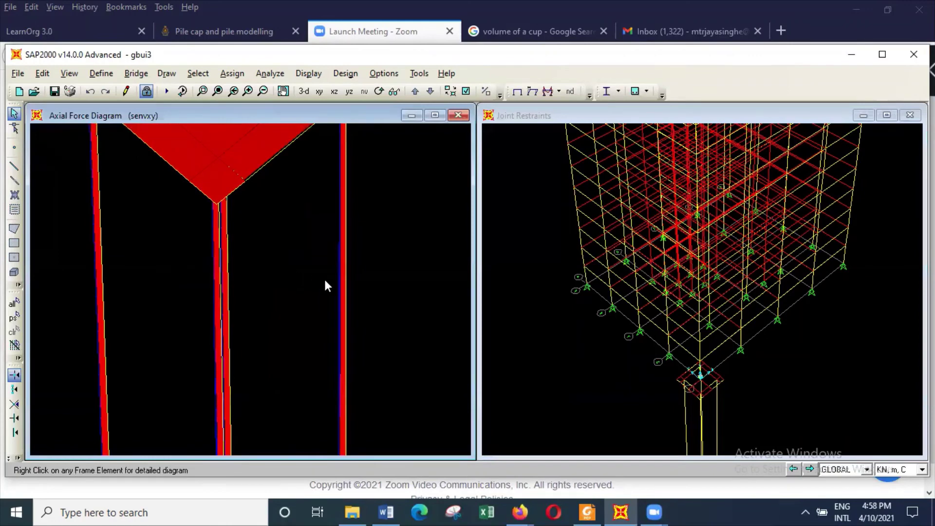
pyautogui.rightClick(346, 297)
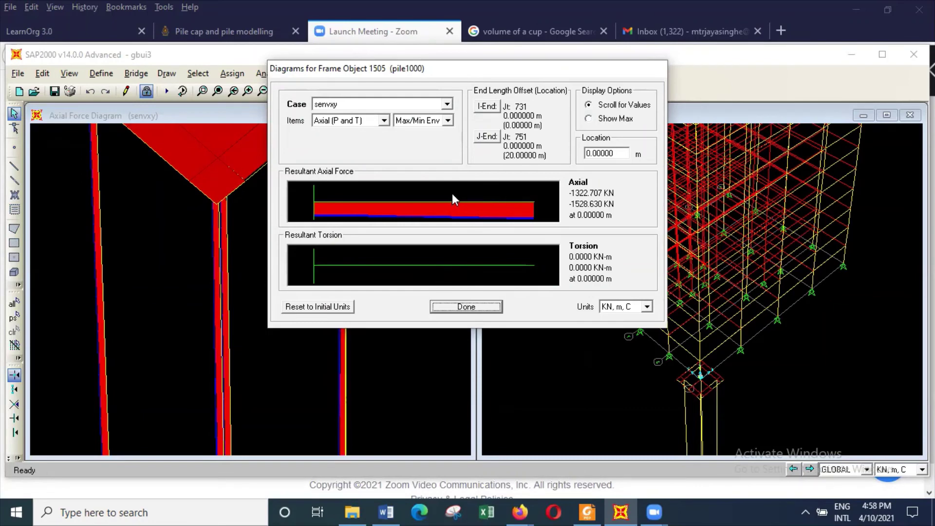
pyautogui.click(467, 307)
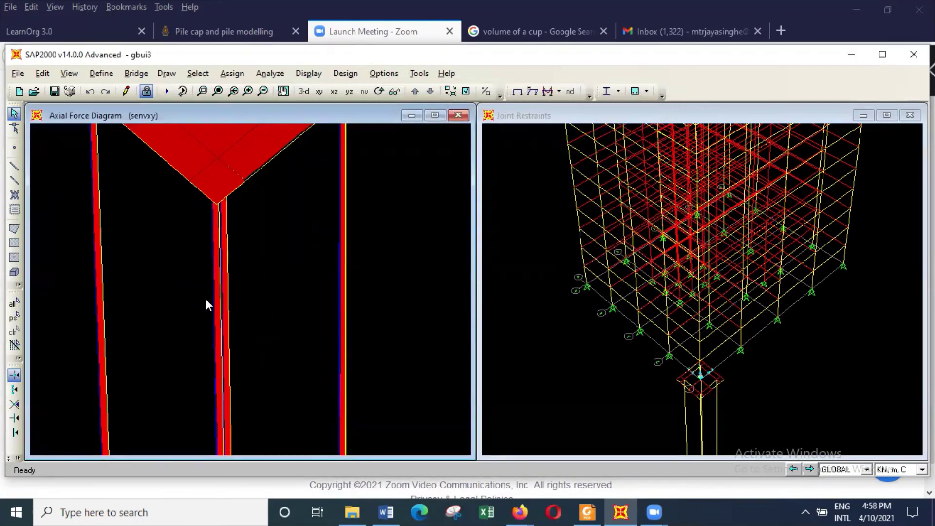
# Inspect the detailed senvxy axial force diagram of the pile1000 frame under the pile cap's near corner
pyautogui.click(221, 303)
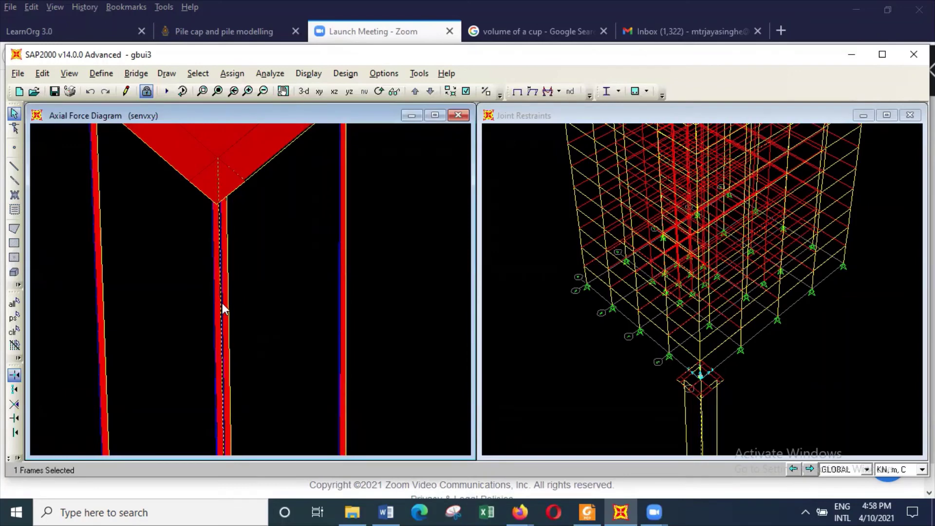
pyautogui.rightClick(222, 303)
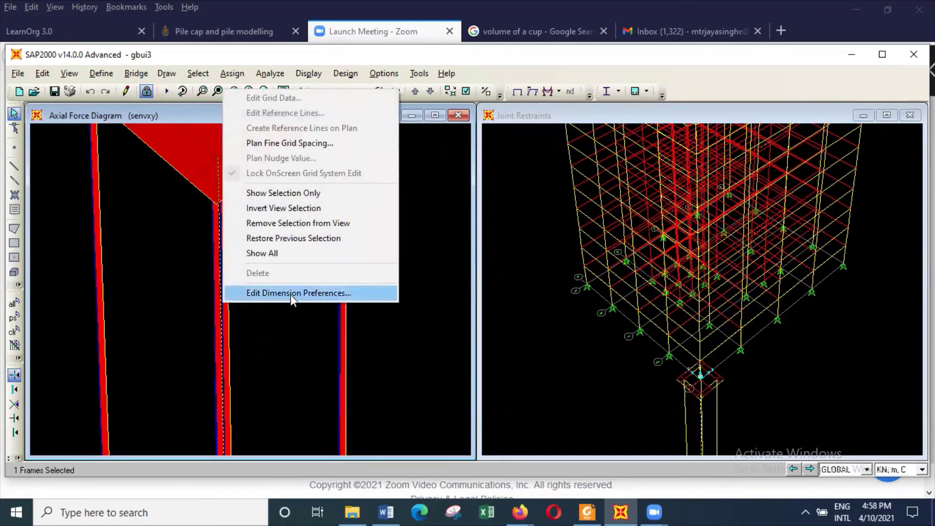
pyautogui.click(294, 332)
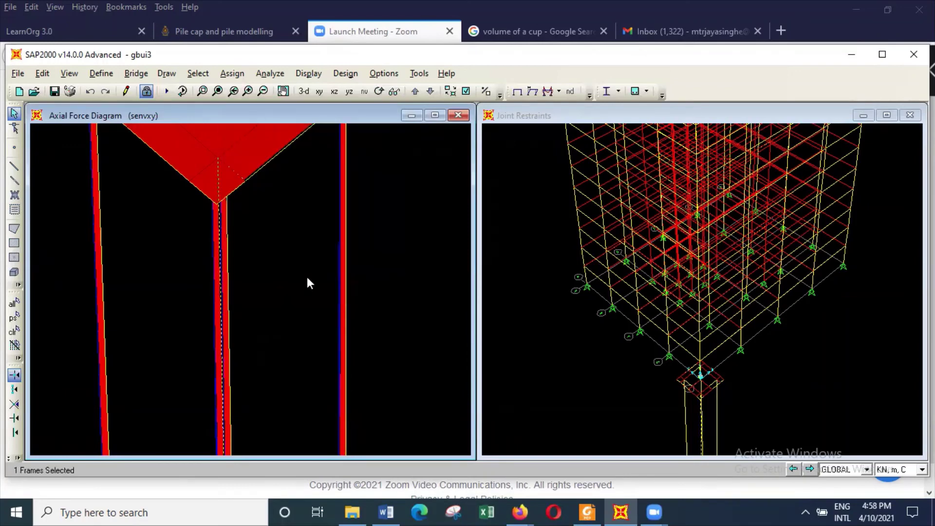
pyautogui.click(381, 92)
pyautogui.moveTo(336, 181); pyautogui.dragTo(297, 180)
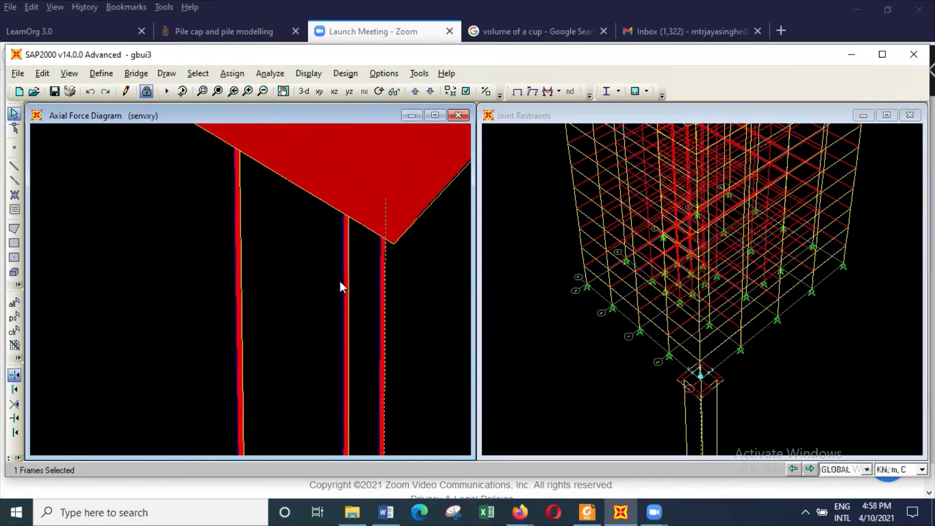
pyautogui.rightClick(385, 301)
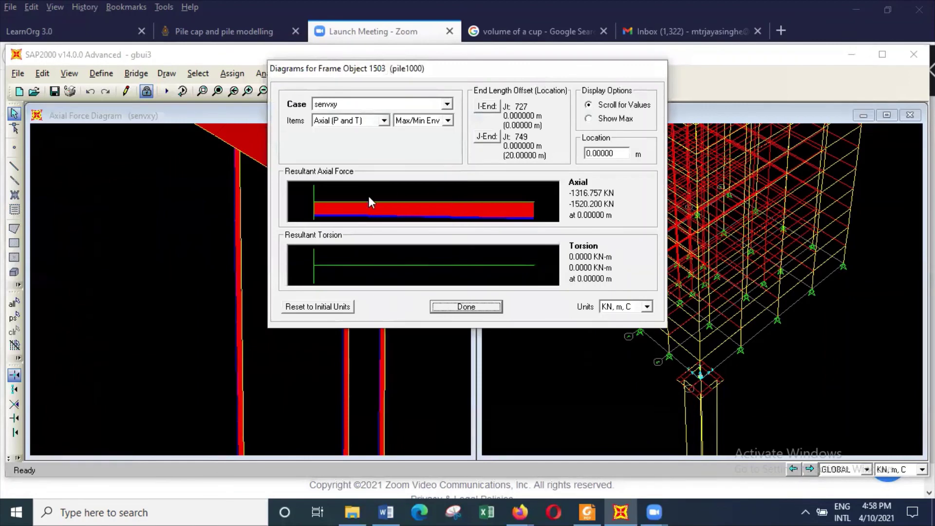
pyautogui.click(474, 308)
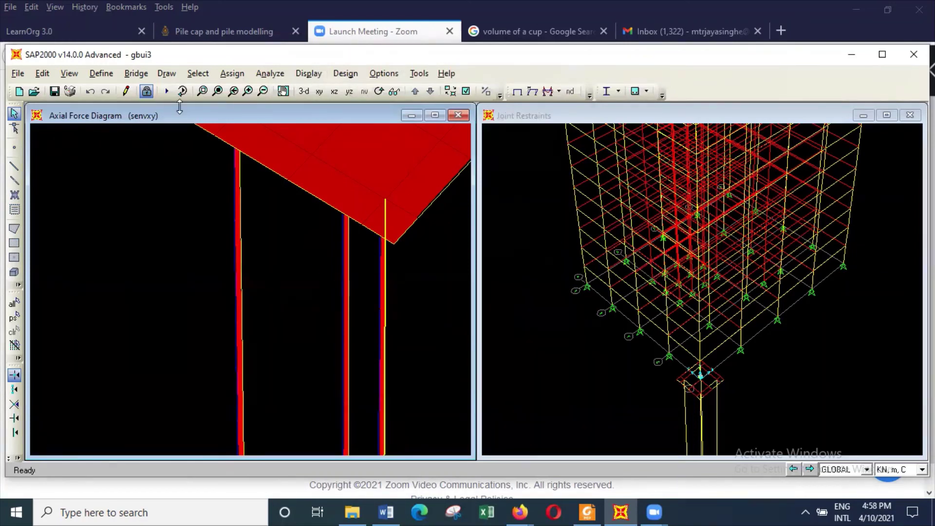
# Set the axial force diagram window to a 2D view of the X-Y plane at Z = 0
pyautogui.click(70, 74)
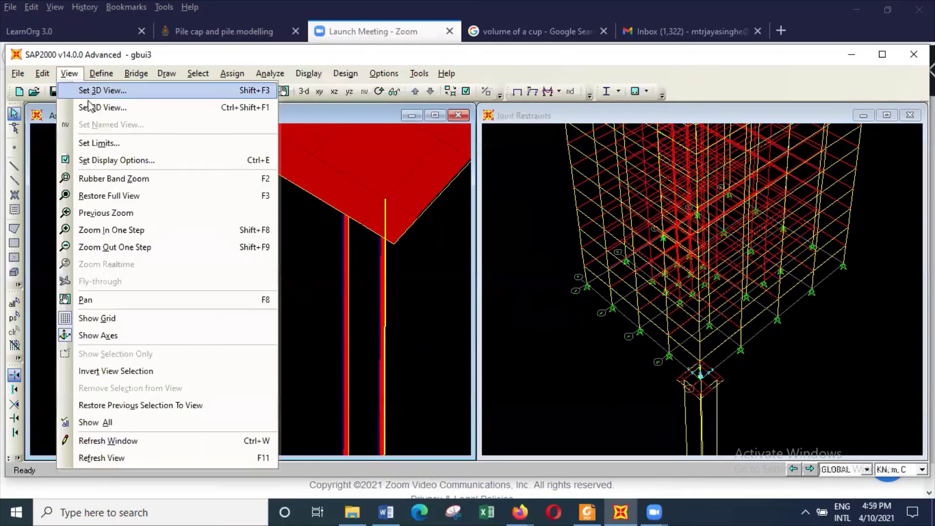
pyautogui.click(103, 107)
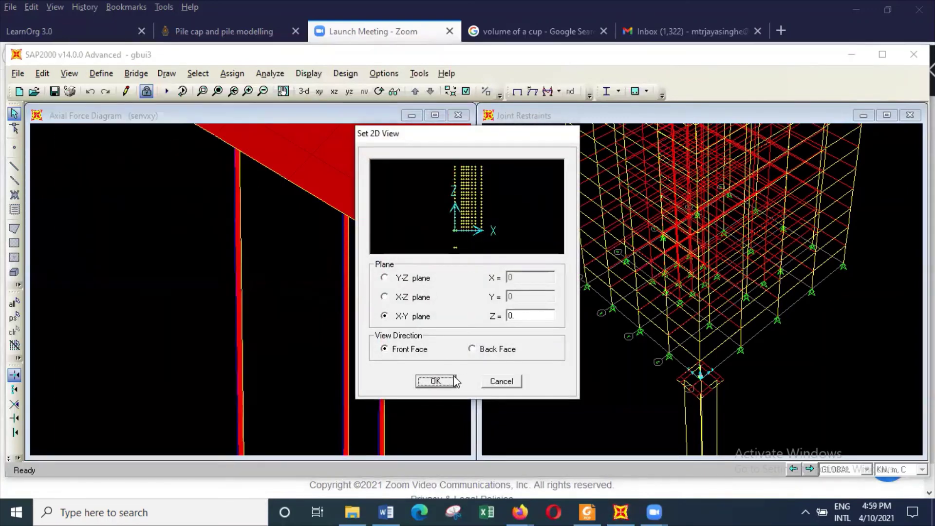
pyautogui.click(436, 381)
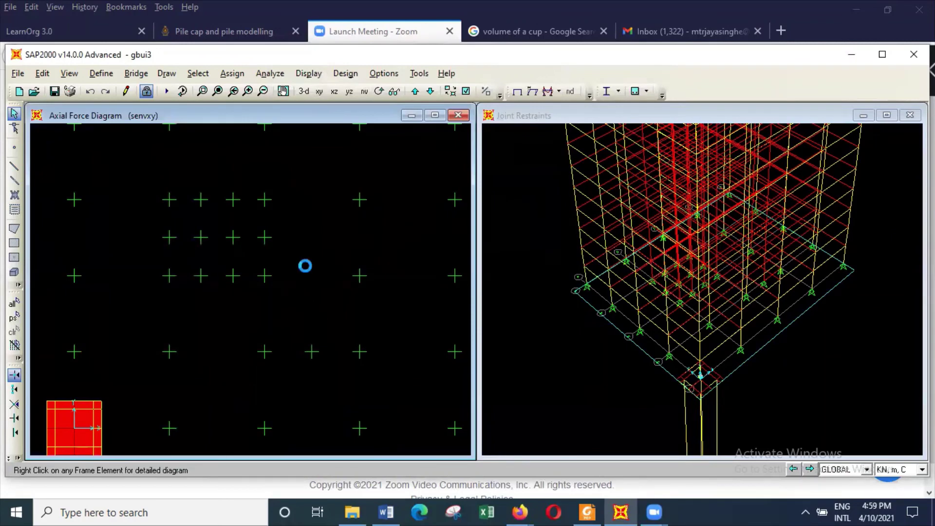
# Display the pile cap's shell resultant M11 contours for the envxy combination, envelope maximum, and examine them up close
pyautogui.click(309, 73)
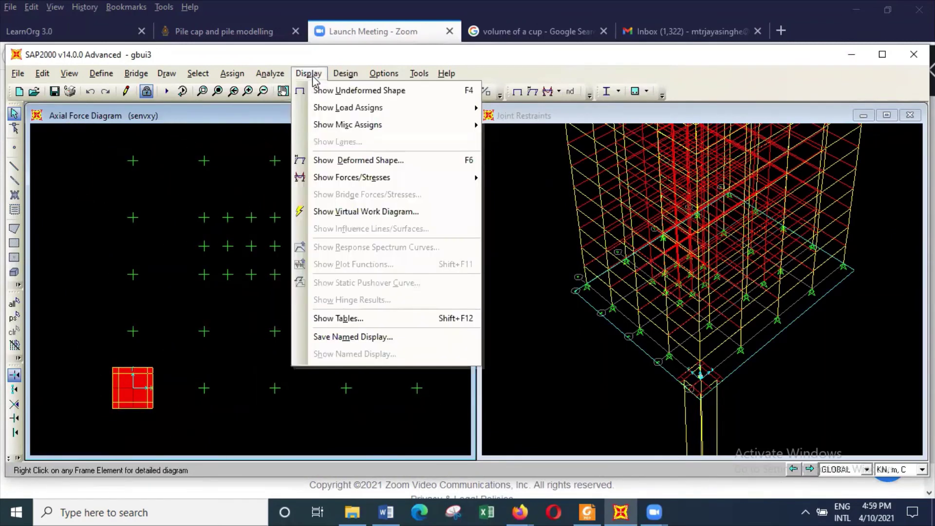
pyautogui.moveTo(369, 183)
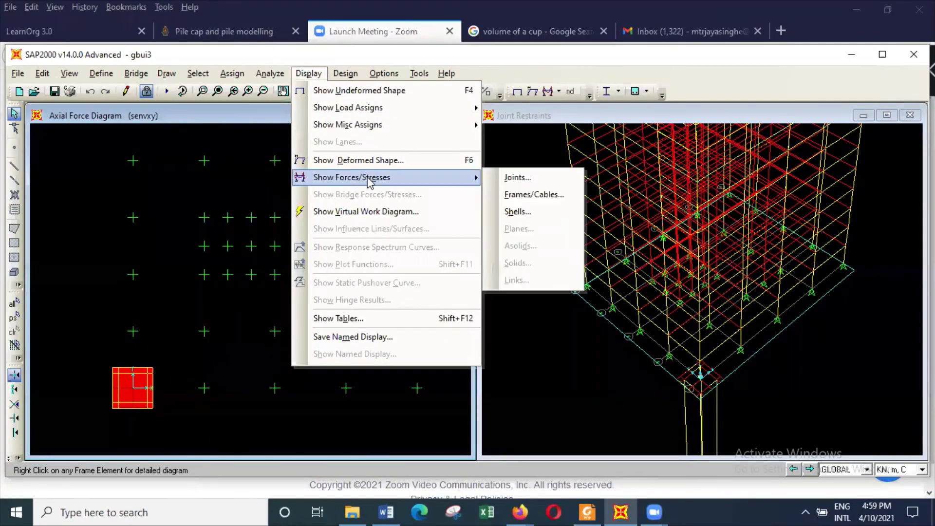
pyautogui.click(543, 212)
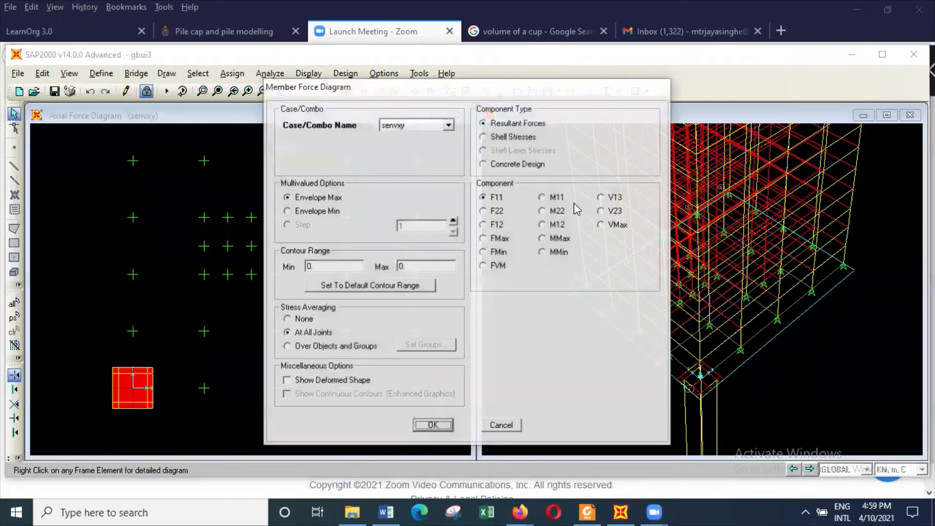
pyautogui.click(448, 126)
pyautogui.scroll(3, 449, 139)
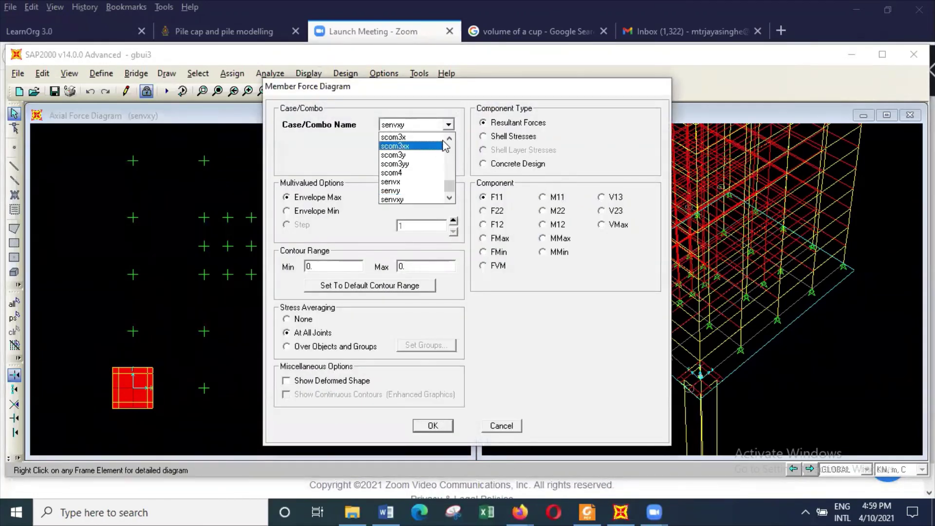
pyautogui.scroll(1, 458, 141)
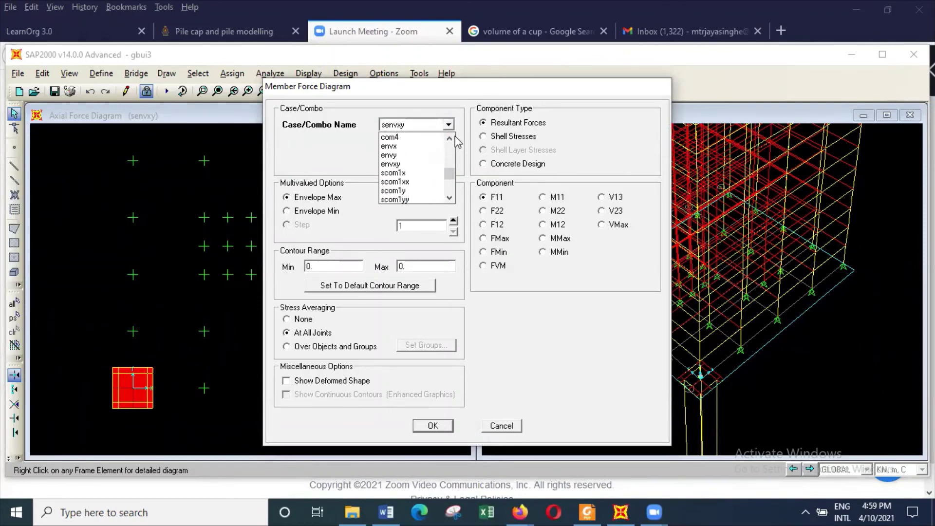
pyautogui.click(432, 157)
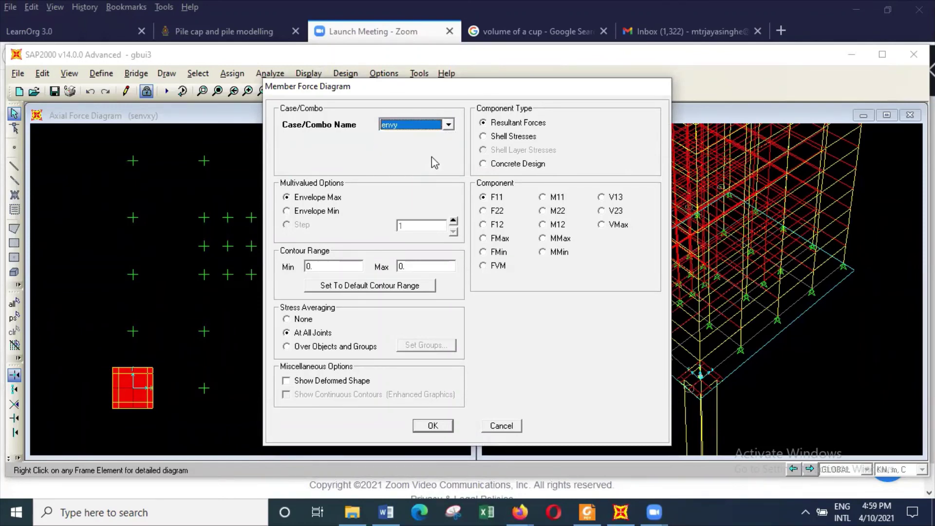
pyautogui.click(448, 125)
pyautogui.click(414, 146)
pyautogui.click(557, 197)
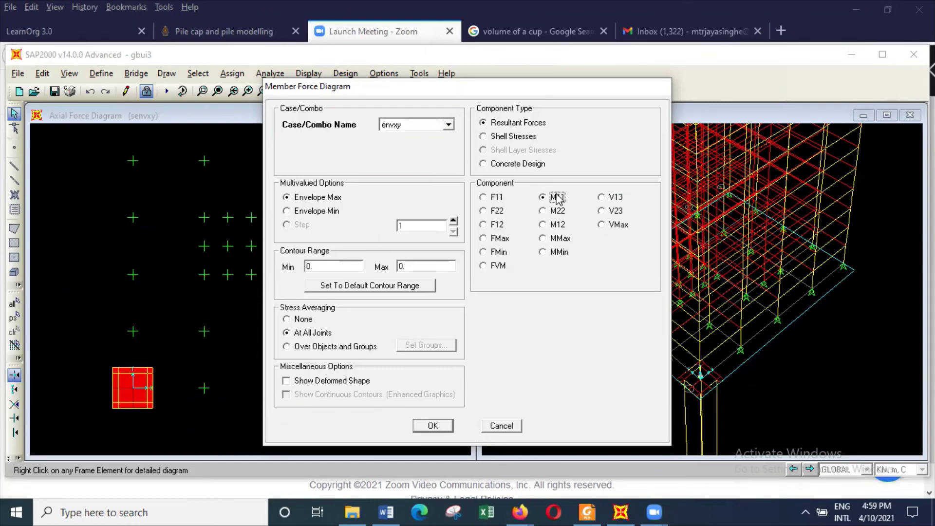
pyautogui.click(433, 426)
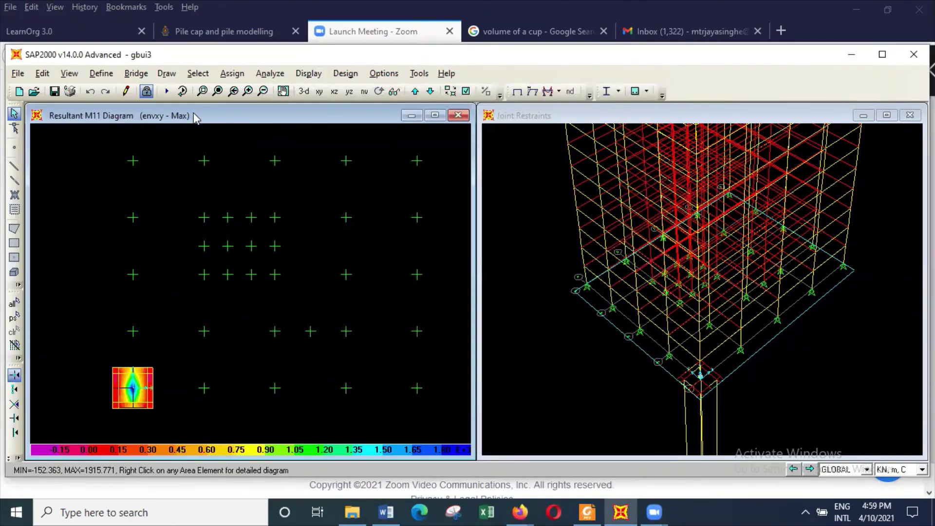
pyautogui.click(202, 91)
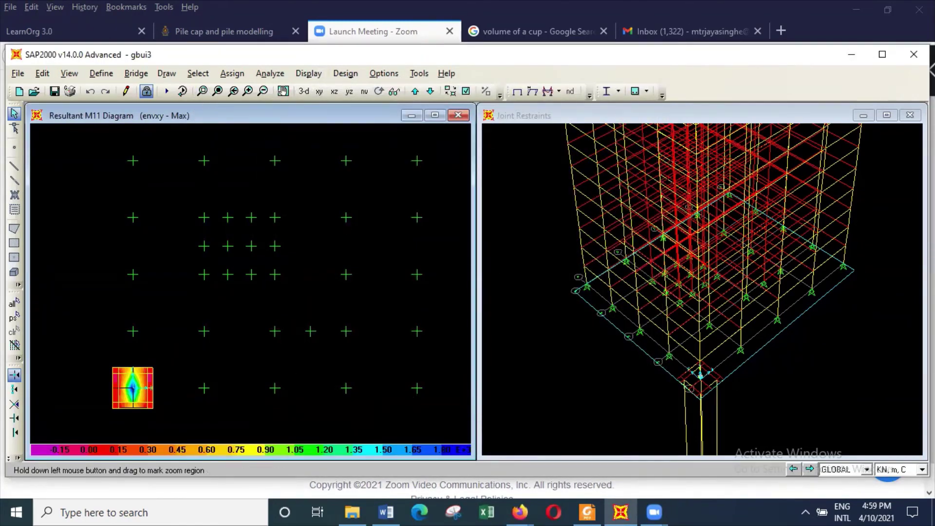
pyautogui.moveTo(104, 350); pyautogui.dragTo(196, 434)
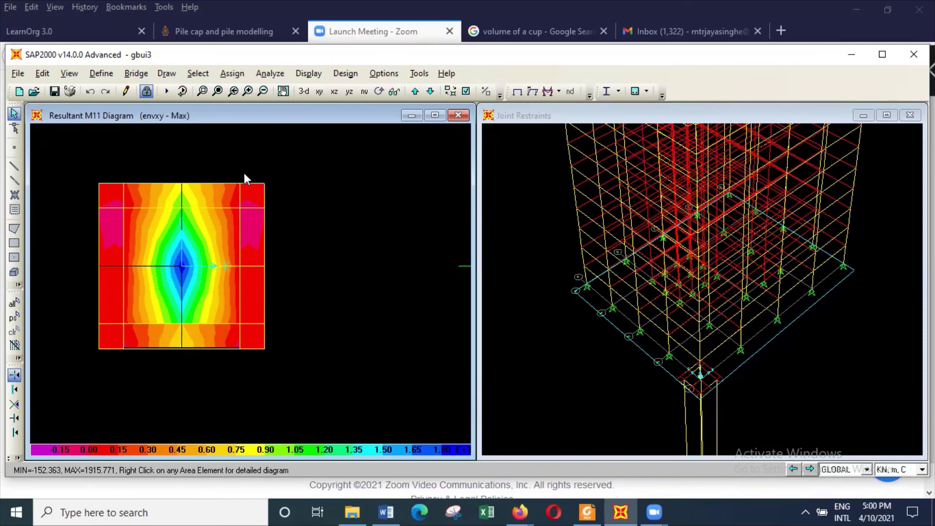
# Display the pile cap's shell resultant M22 contours for the envxy combination
pyautogui.click(307, 74)
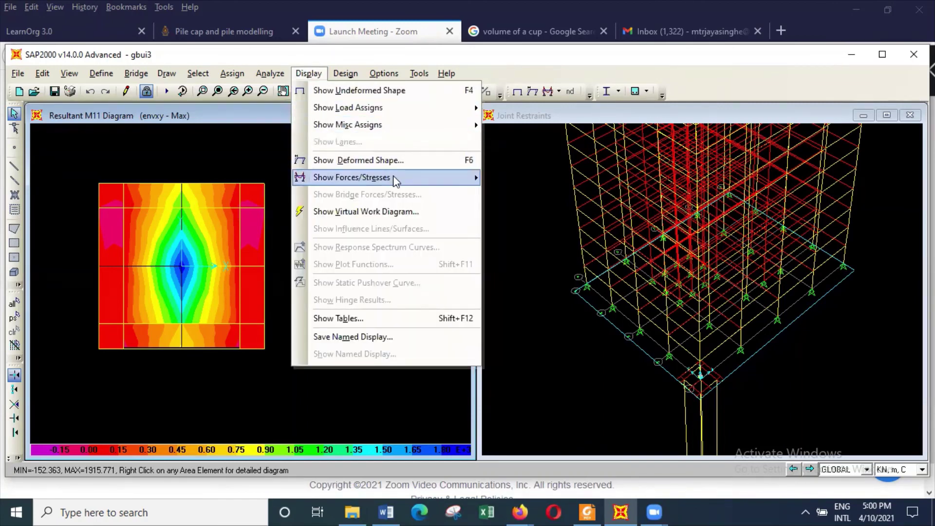
pyautogui.moveTo(475, 180)
pyautogui.click(556, 211)
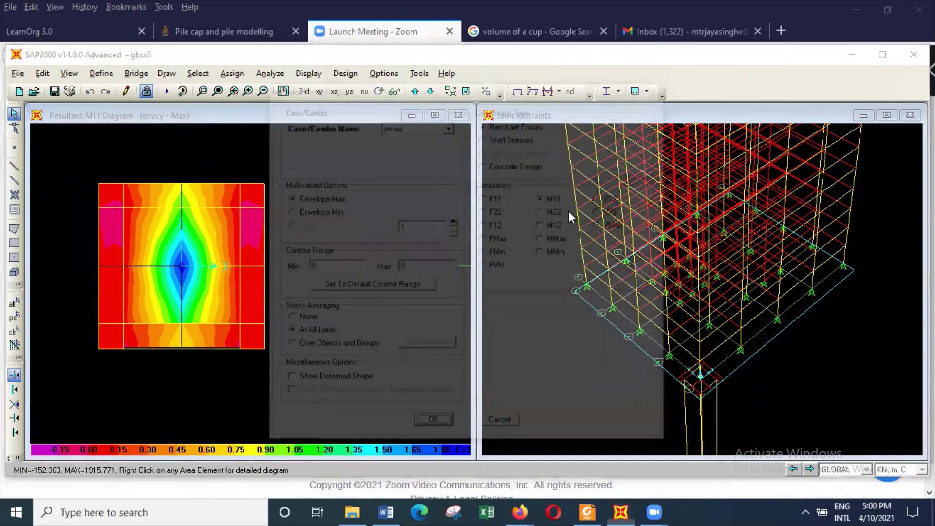
pyautogui.click(557, 212)
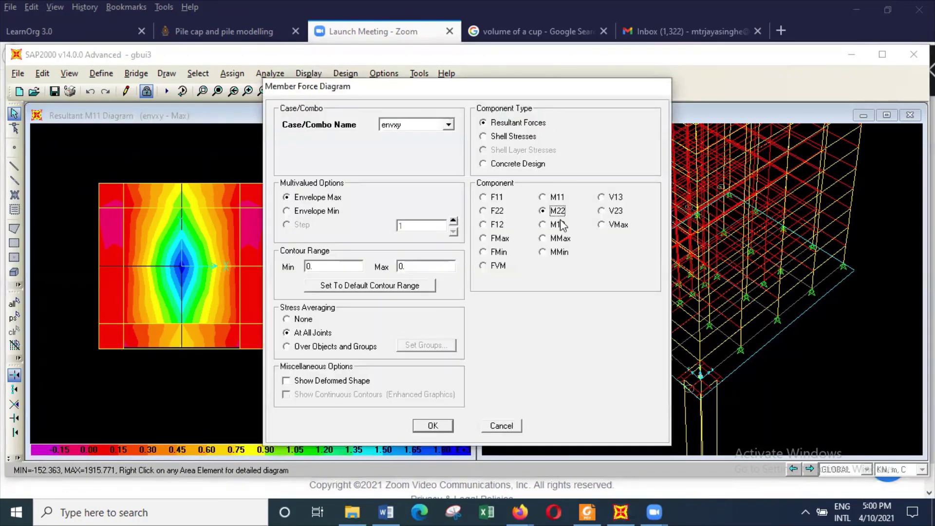
pyautogui.click(444, 427)
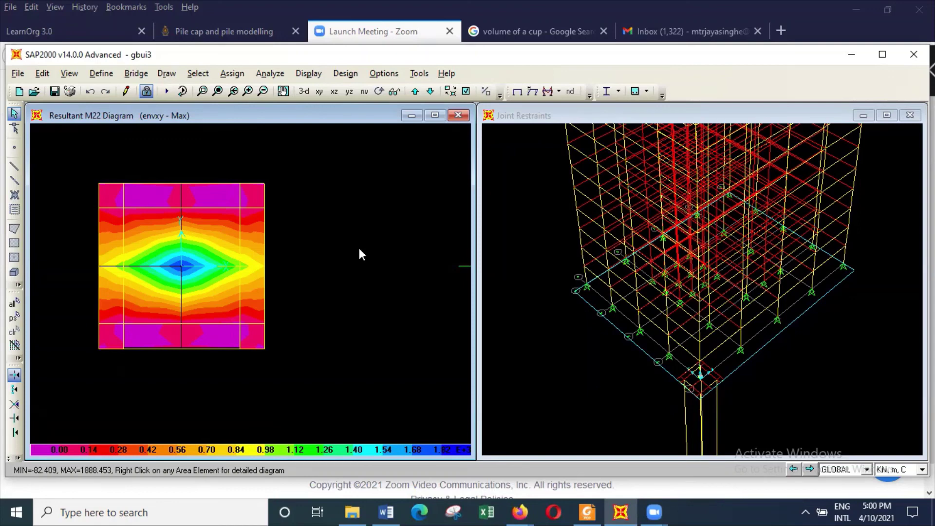
# Unlock the model, accepting deletion of the analysis results, and minimise the program window
pyautogui.click(146, 91)
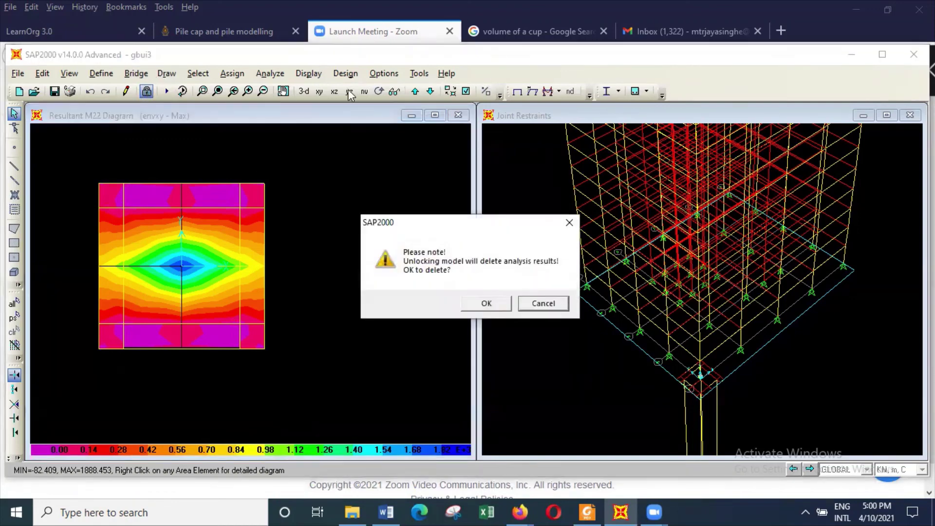
pyautogui.click(504, 307)
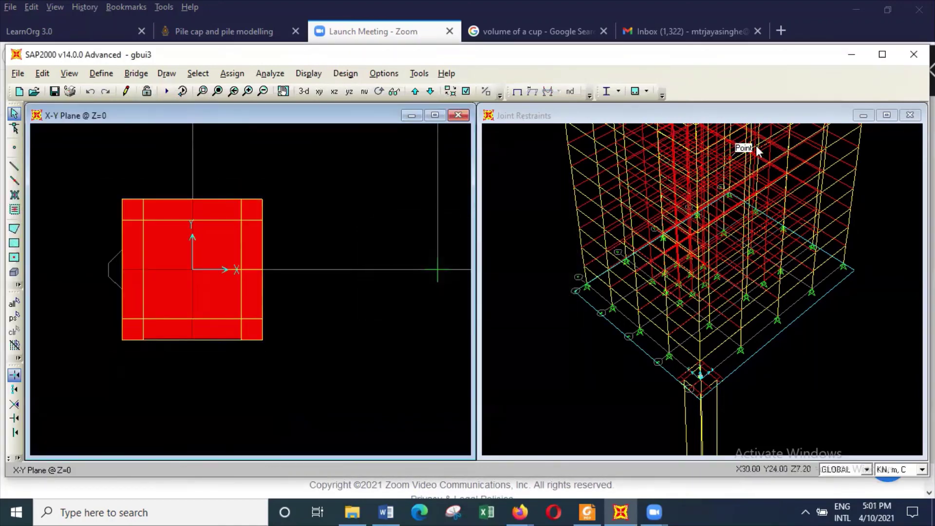
pyautogui.click(852, 55)
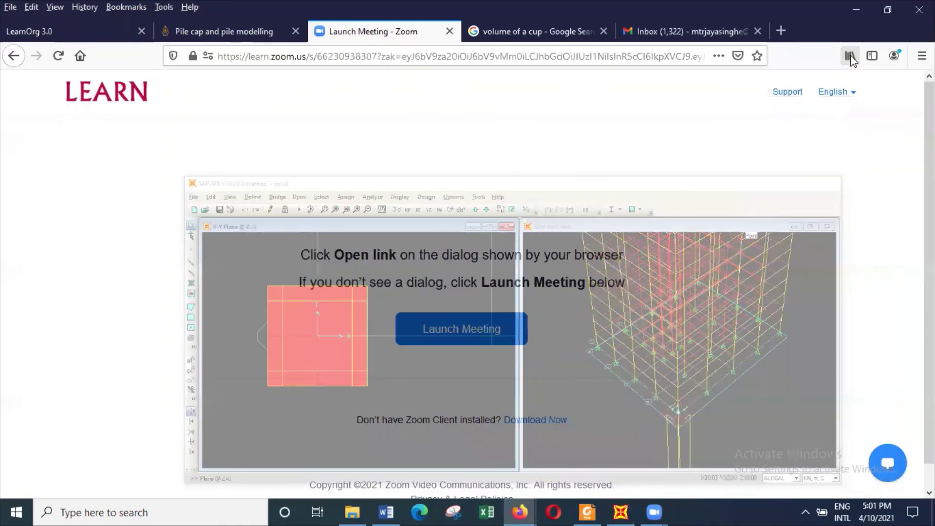